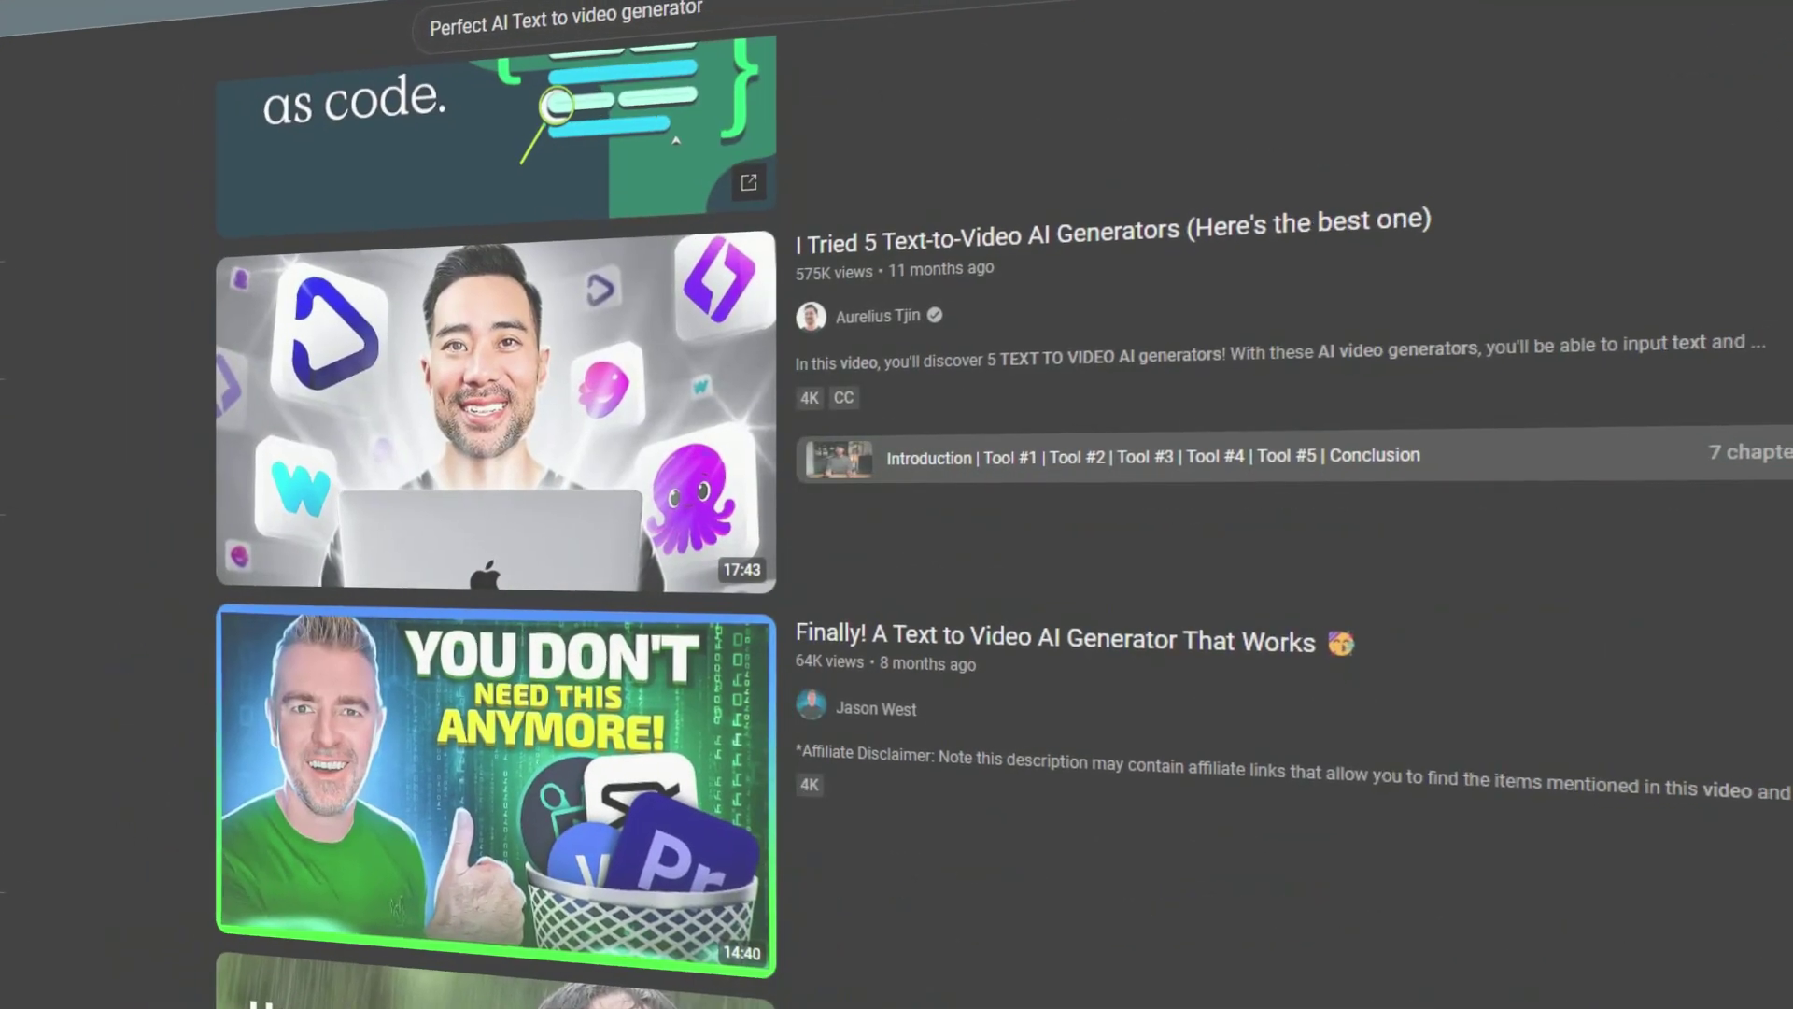
# Step: Scroll through the YouTube results for 'Perfect AI Text to video generator'
pyautogui.scroll(-4, 934, 504)
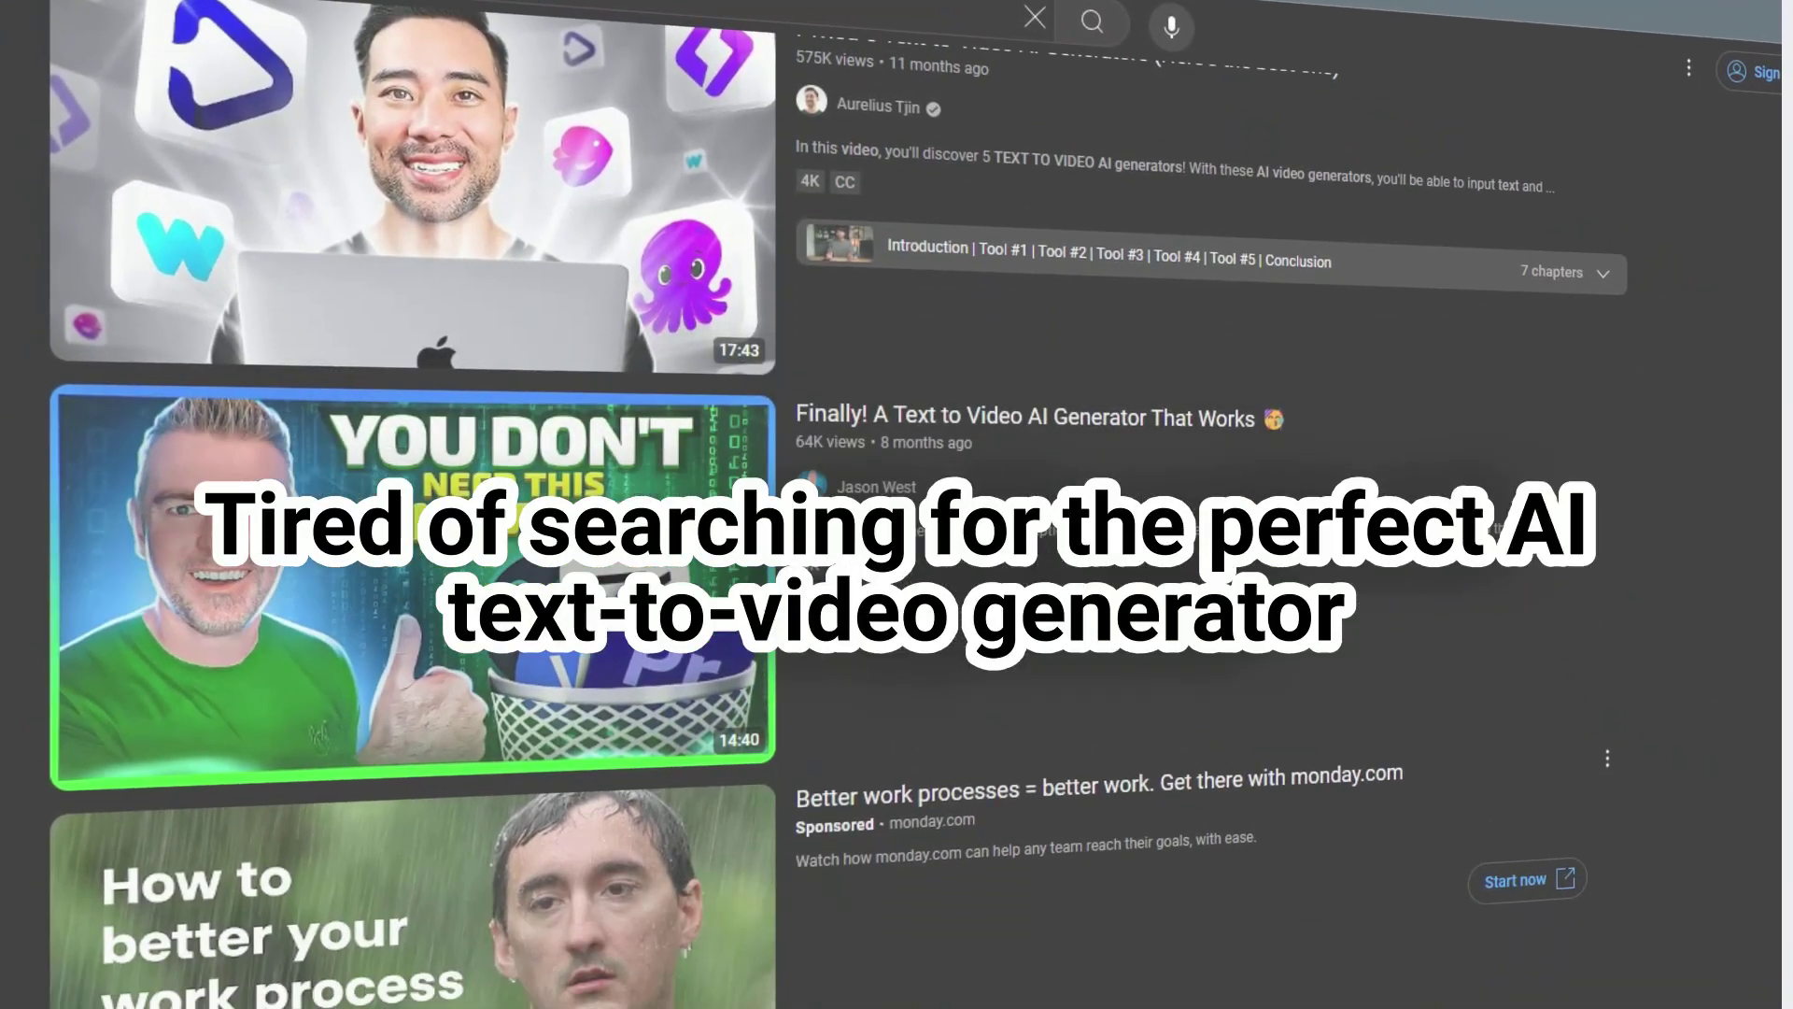
pyautogui.scroll(-4, 934, 504)
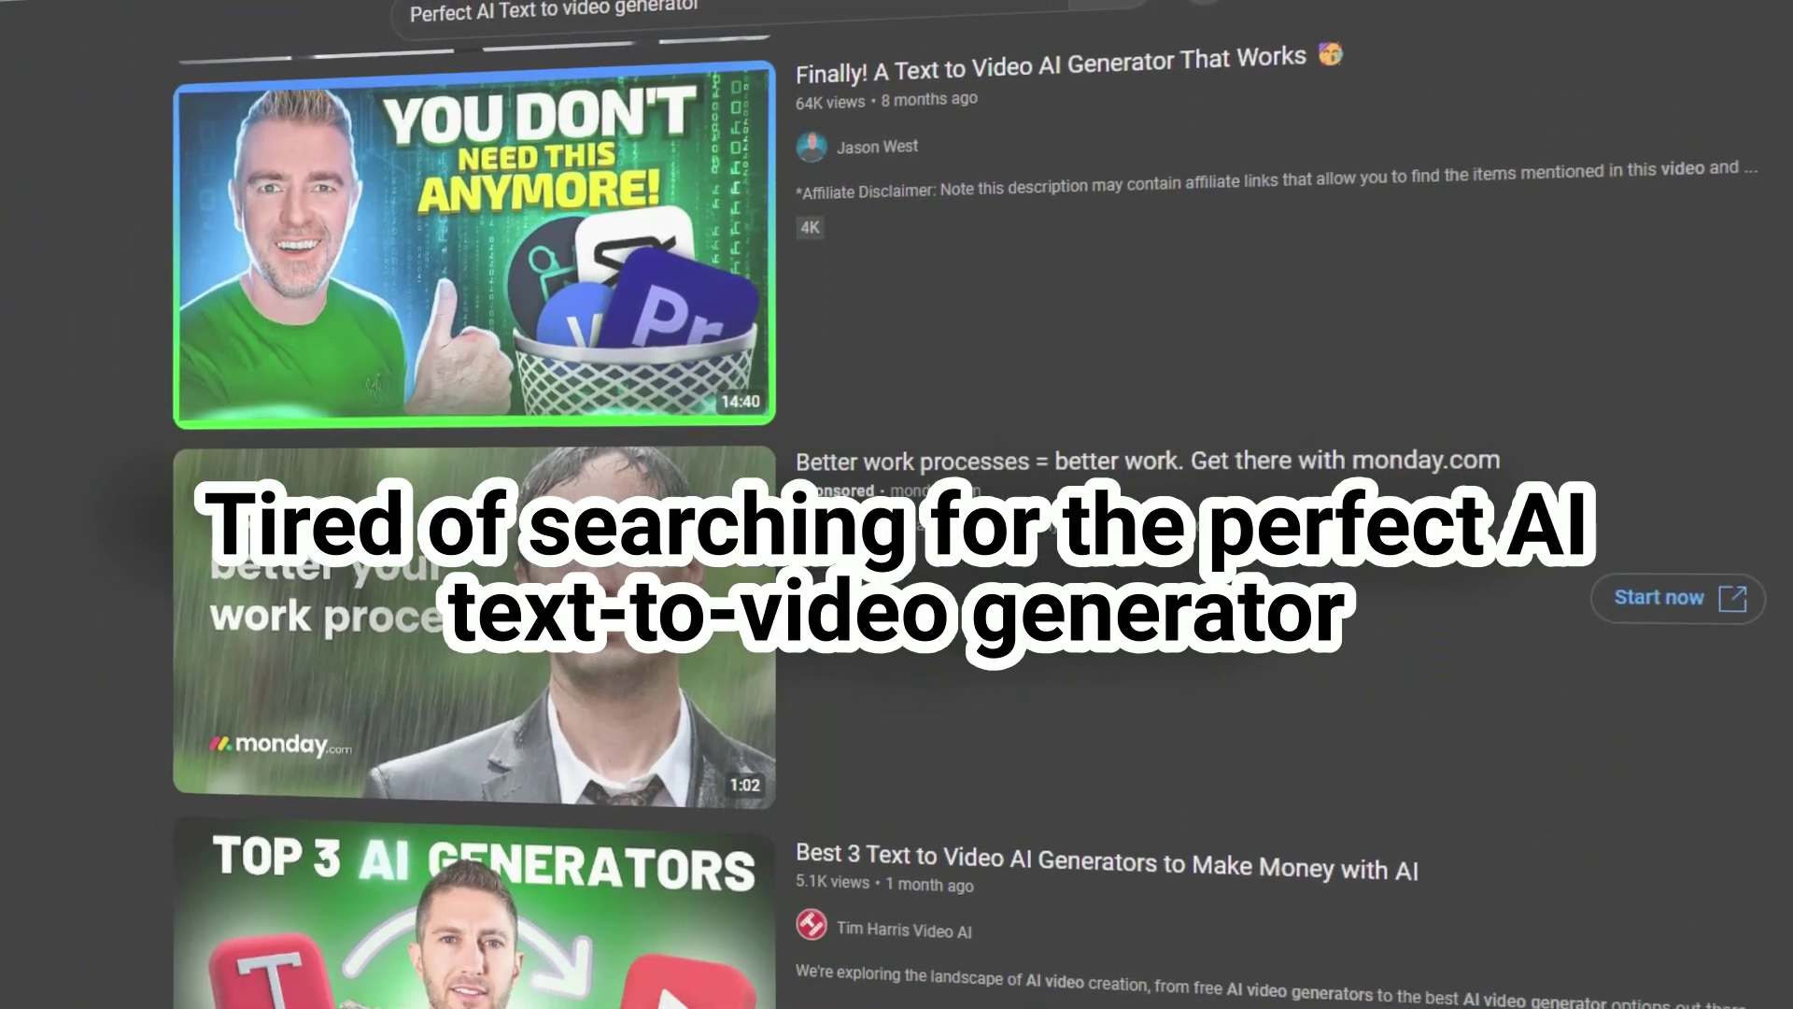
pyautogui.scroll(-5, 897, 504)
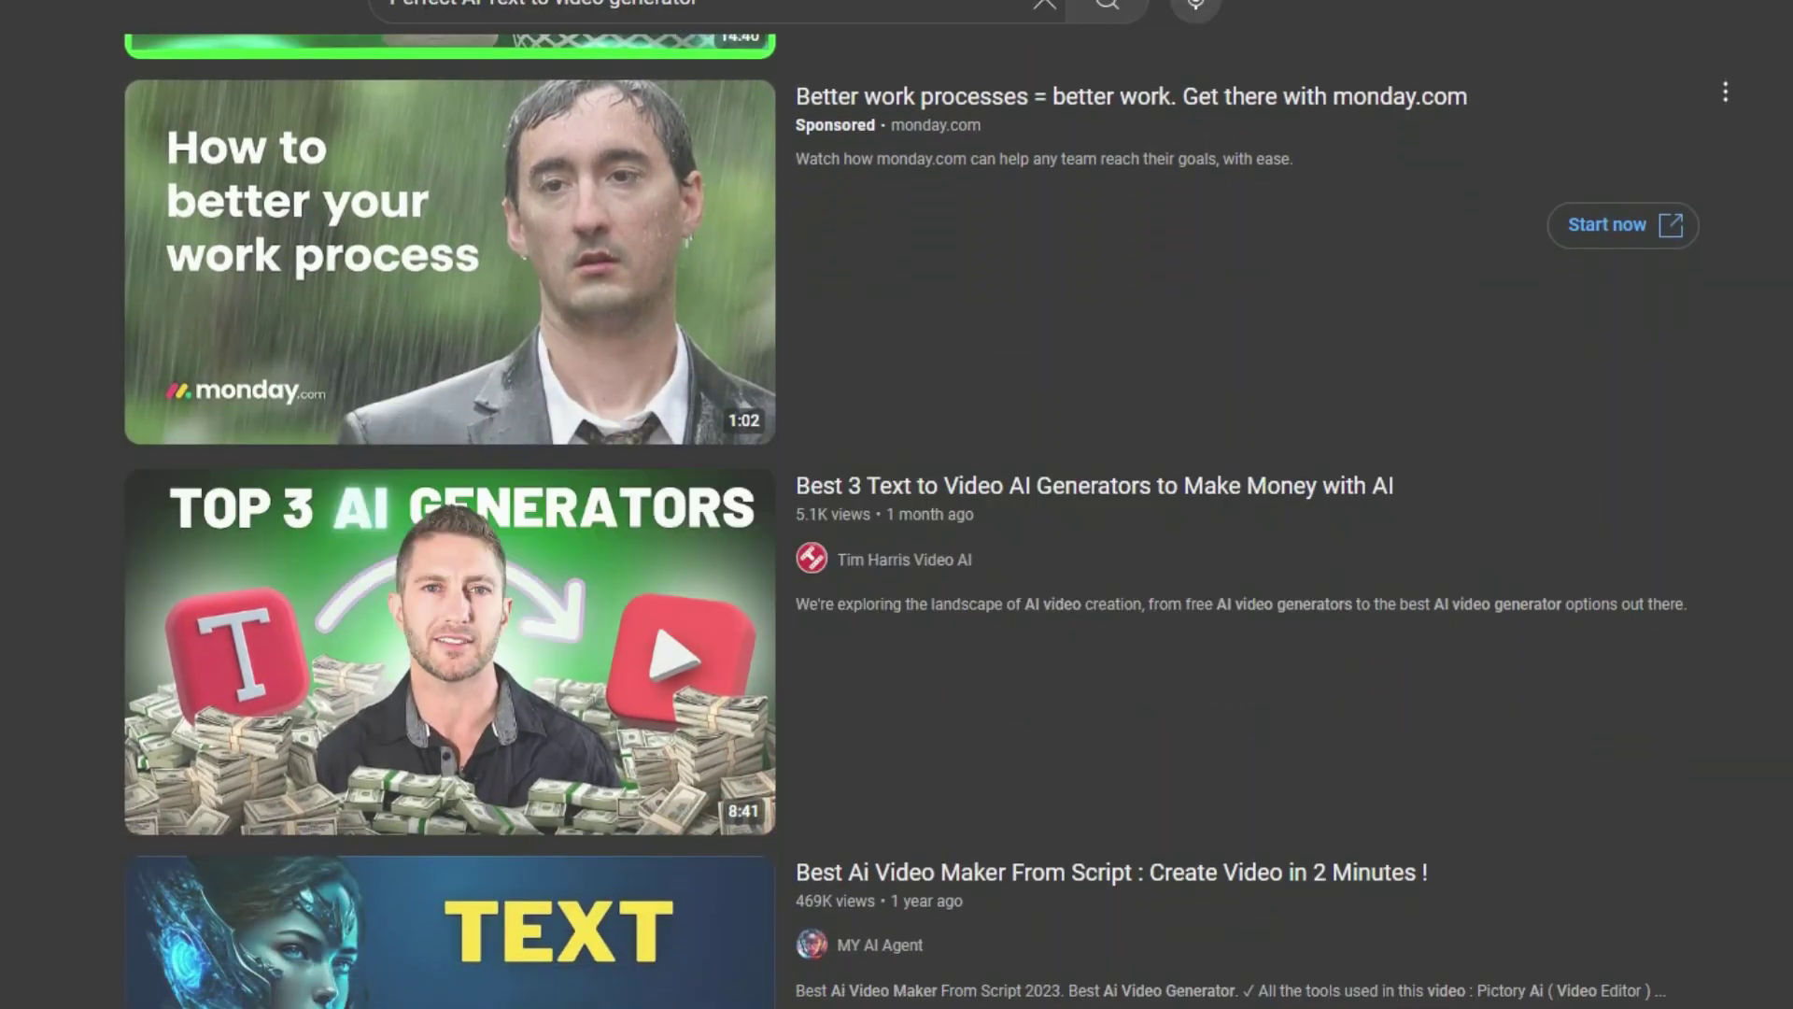
pyautogui.scroll(-5, 896, 504)
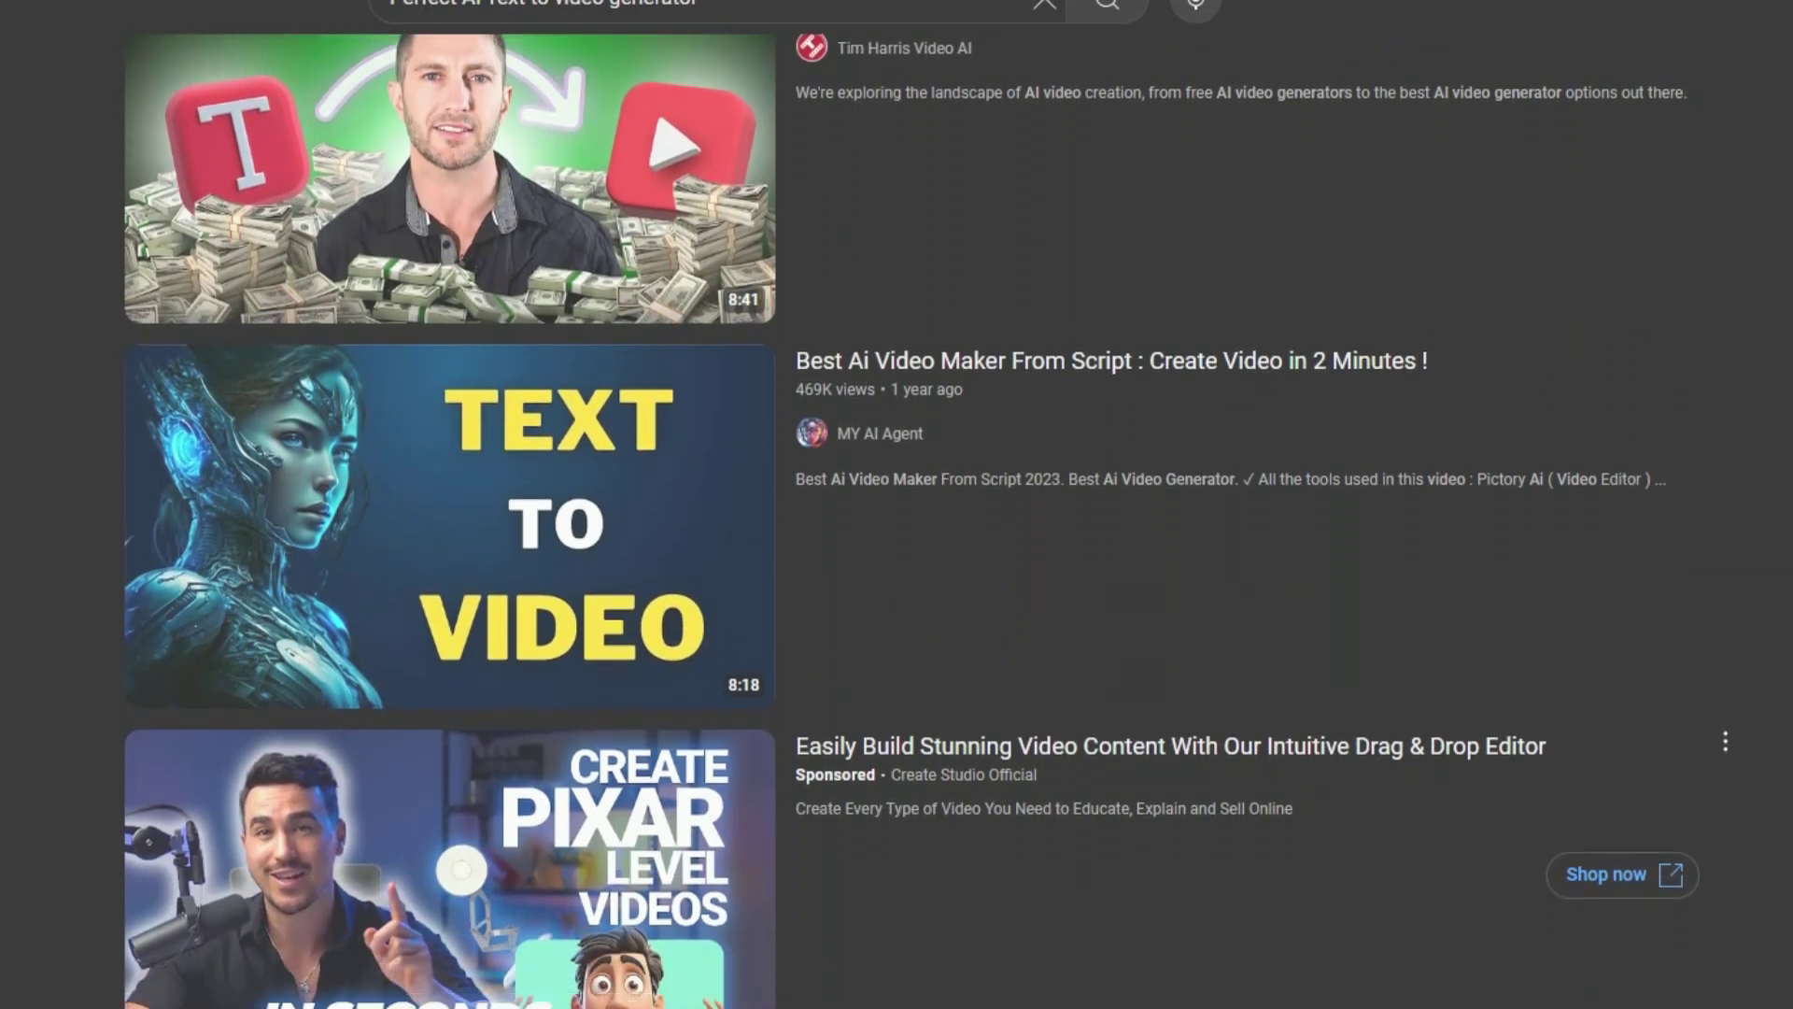
pyautogui.scroll(-6, 897, 505)
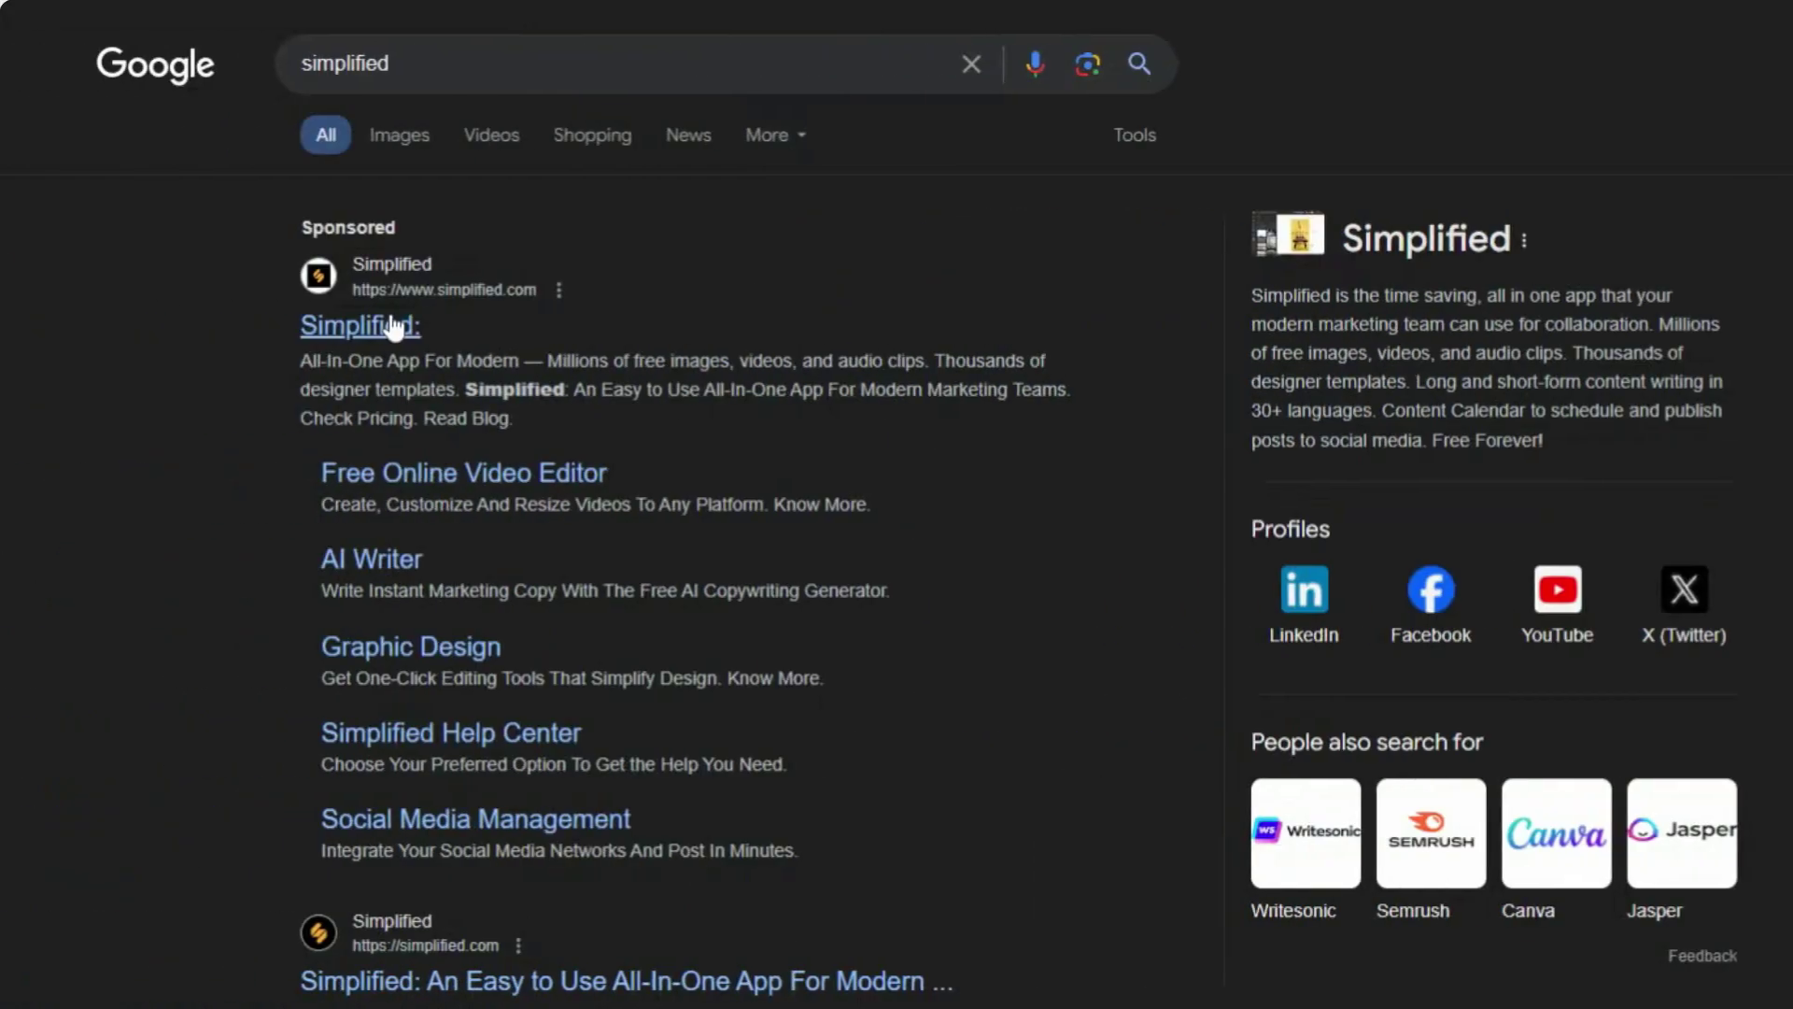
# Step: Open simplified.com from the sponsored 'Simplified:' Google result
pyautogui.click(392, 326)
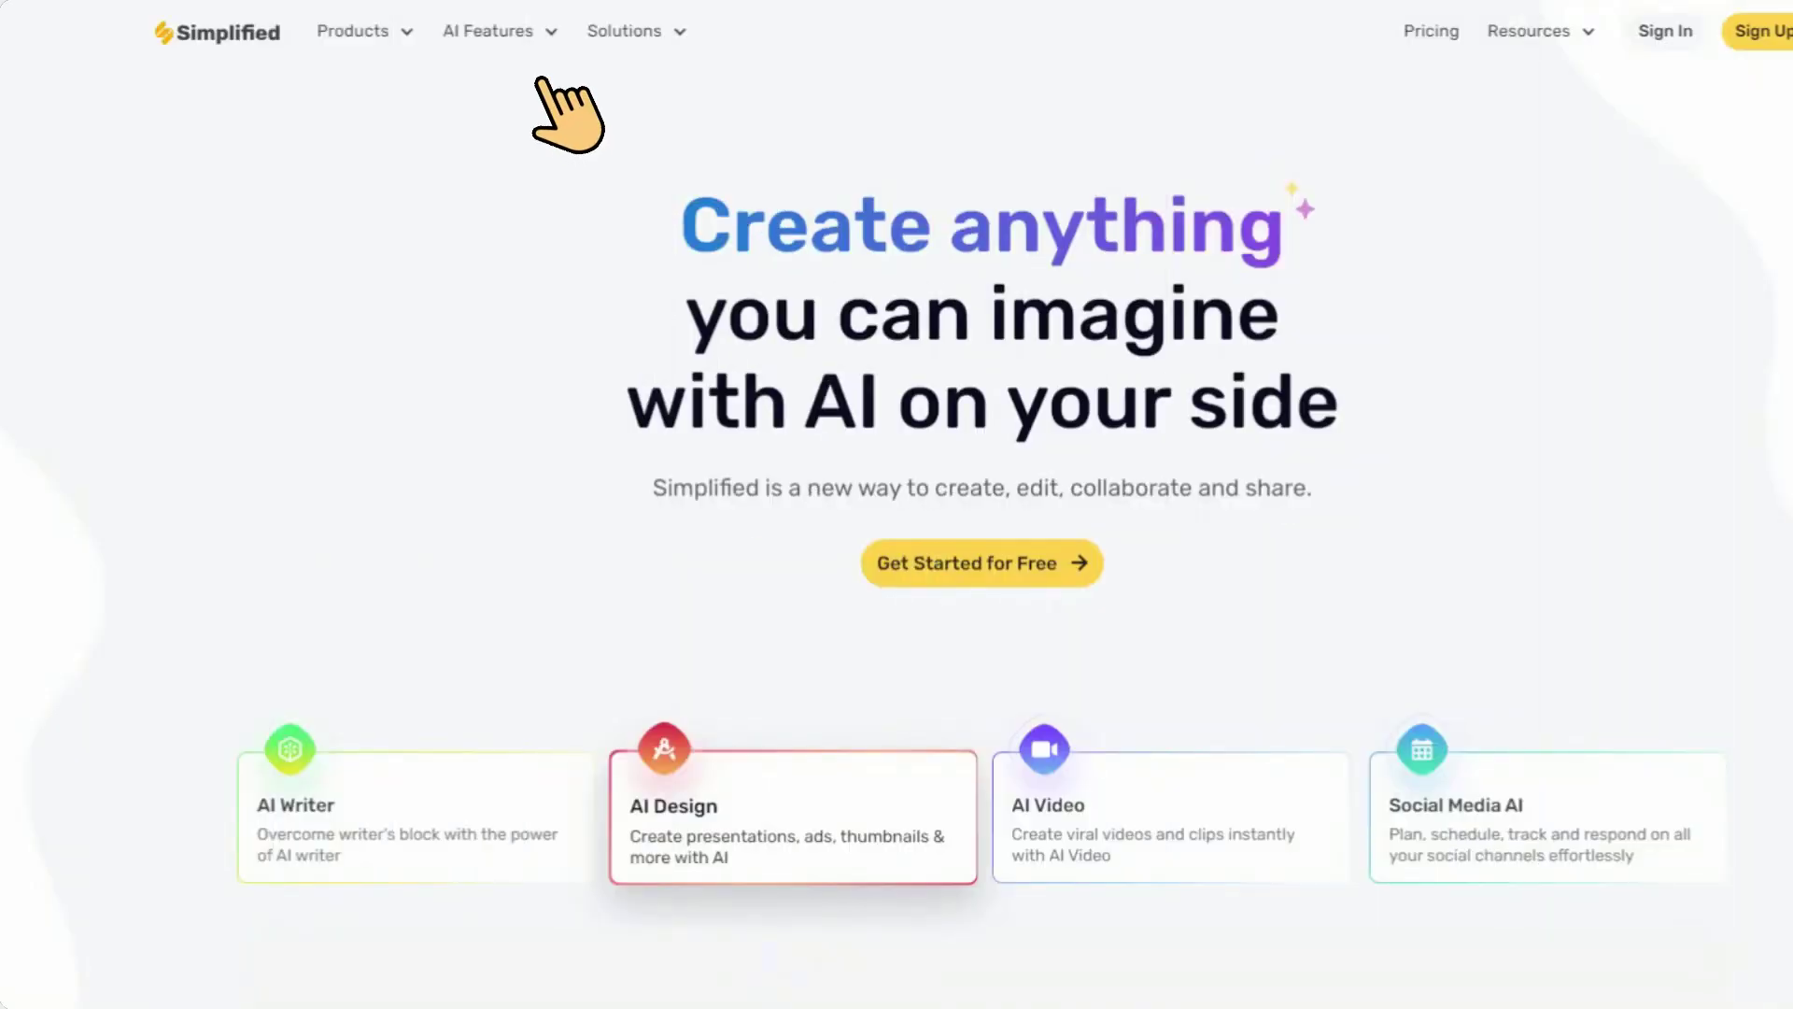
# Step: Go to the AI Text to Speech page under AI Features and scroll down it
pyautogui.click(518, 39)
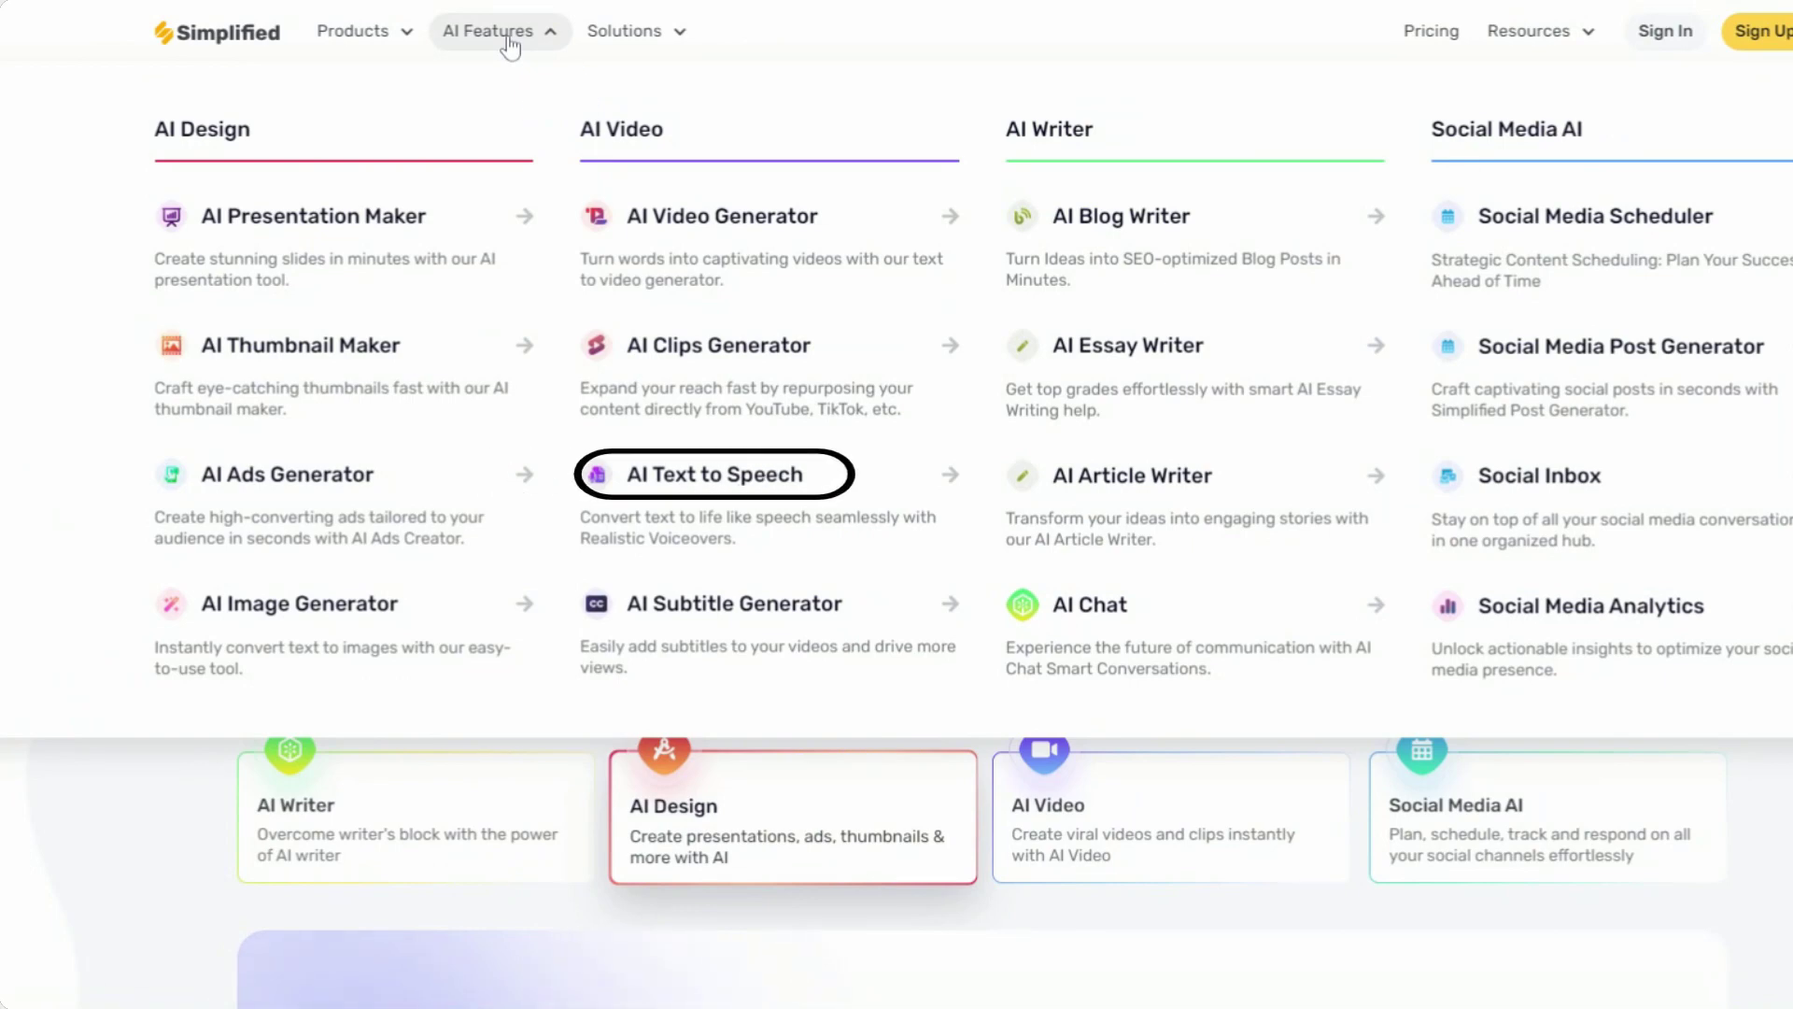
pyautogui.click(753, 467)
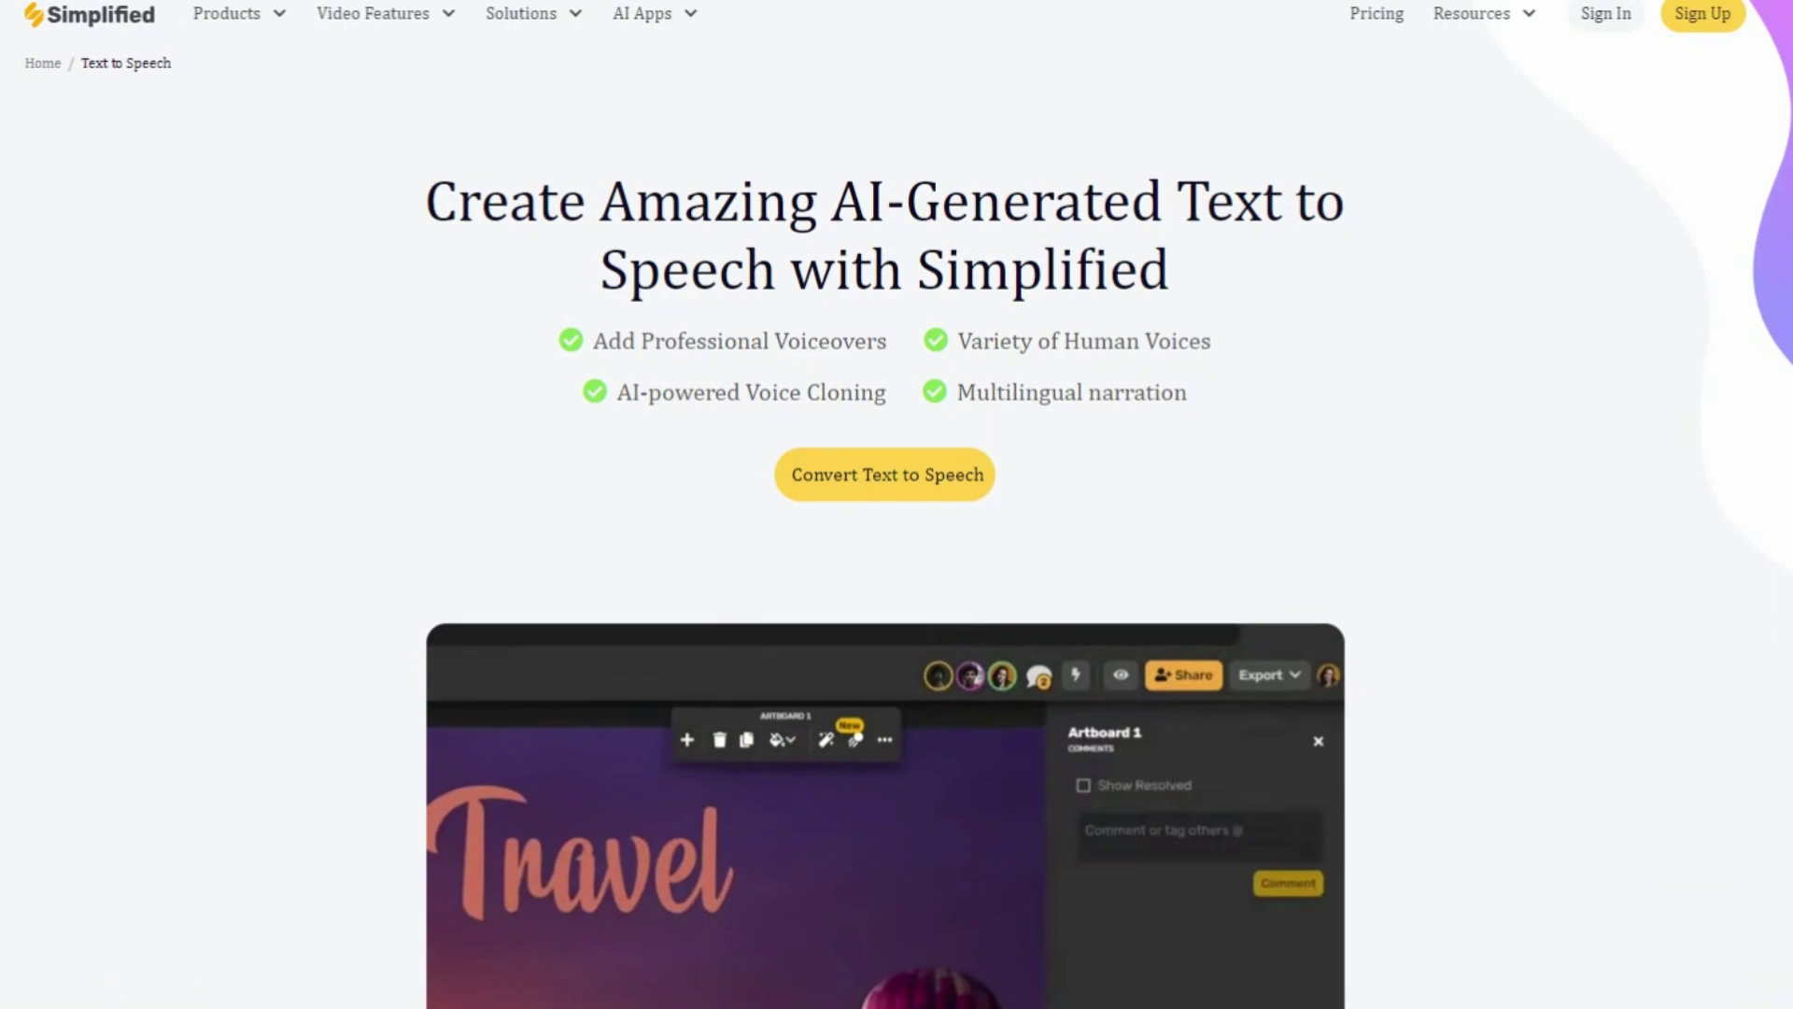
pyautogui.scroll(-10, 327, 370)
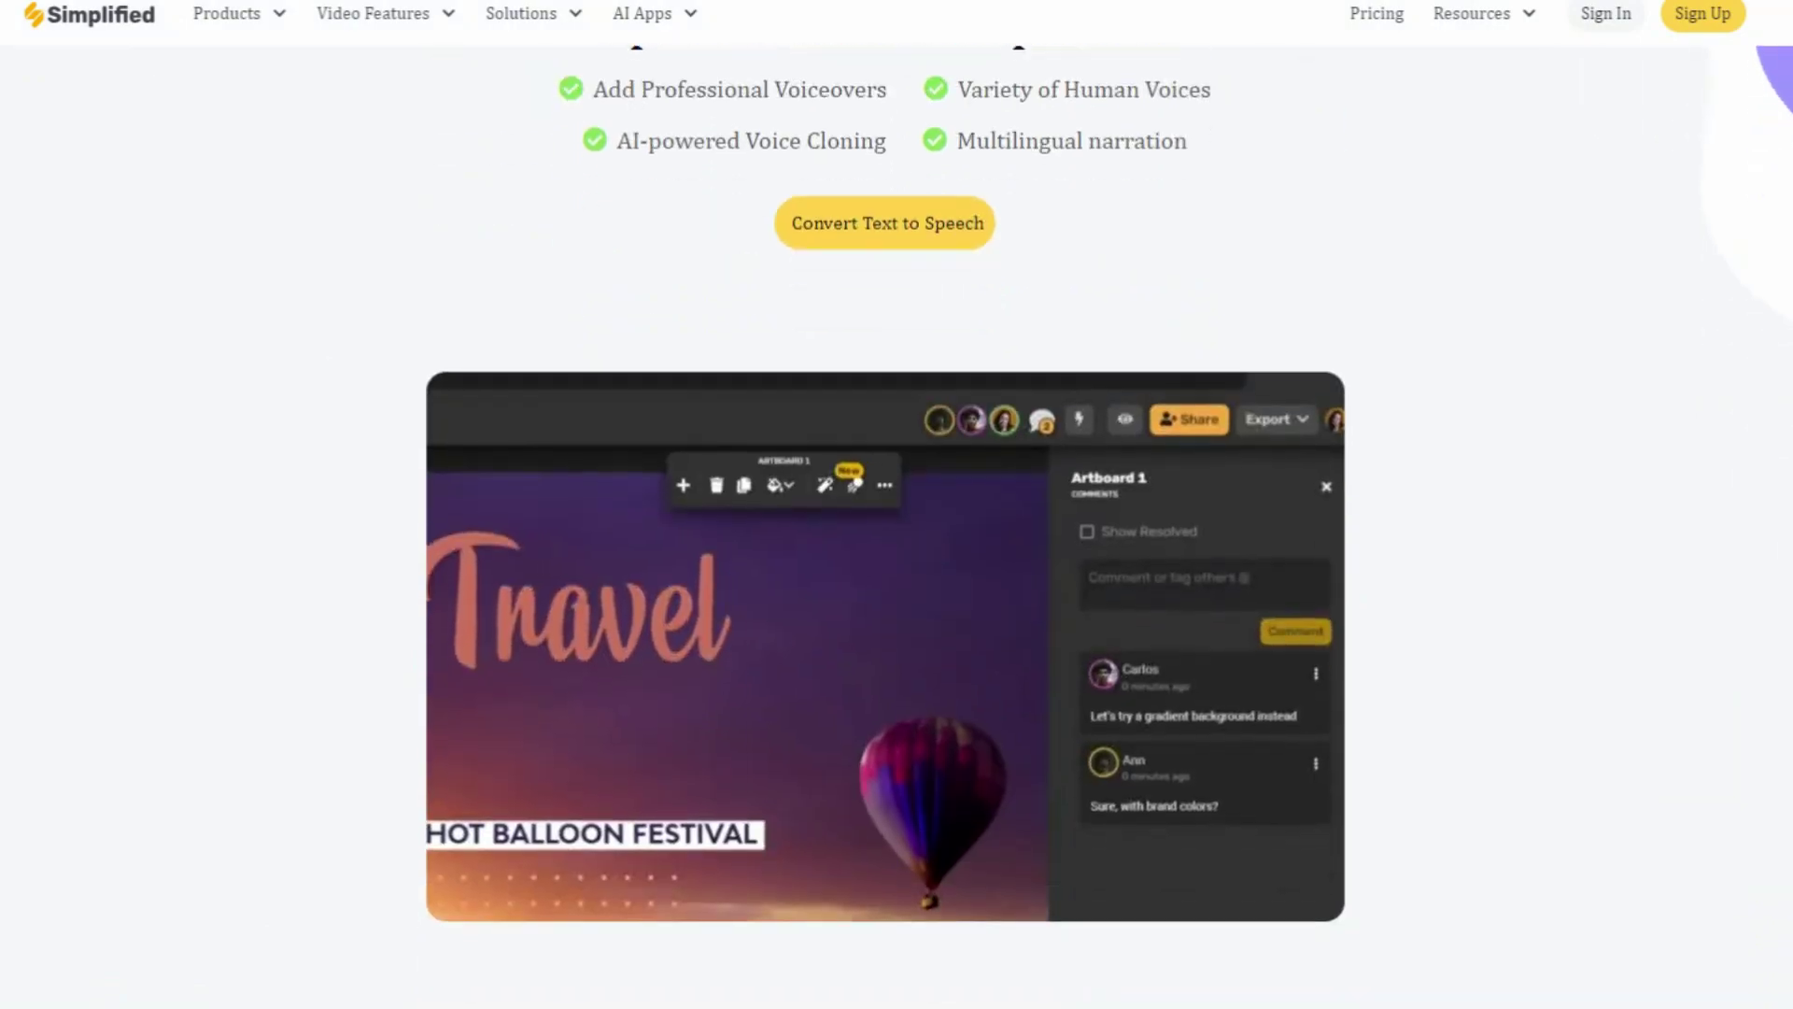
pyautogui.scroll(-15, 897, 523)
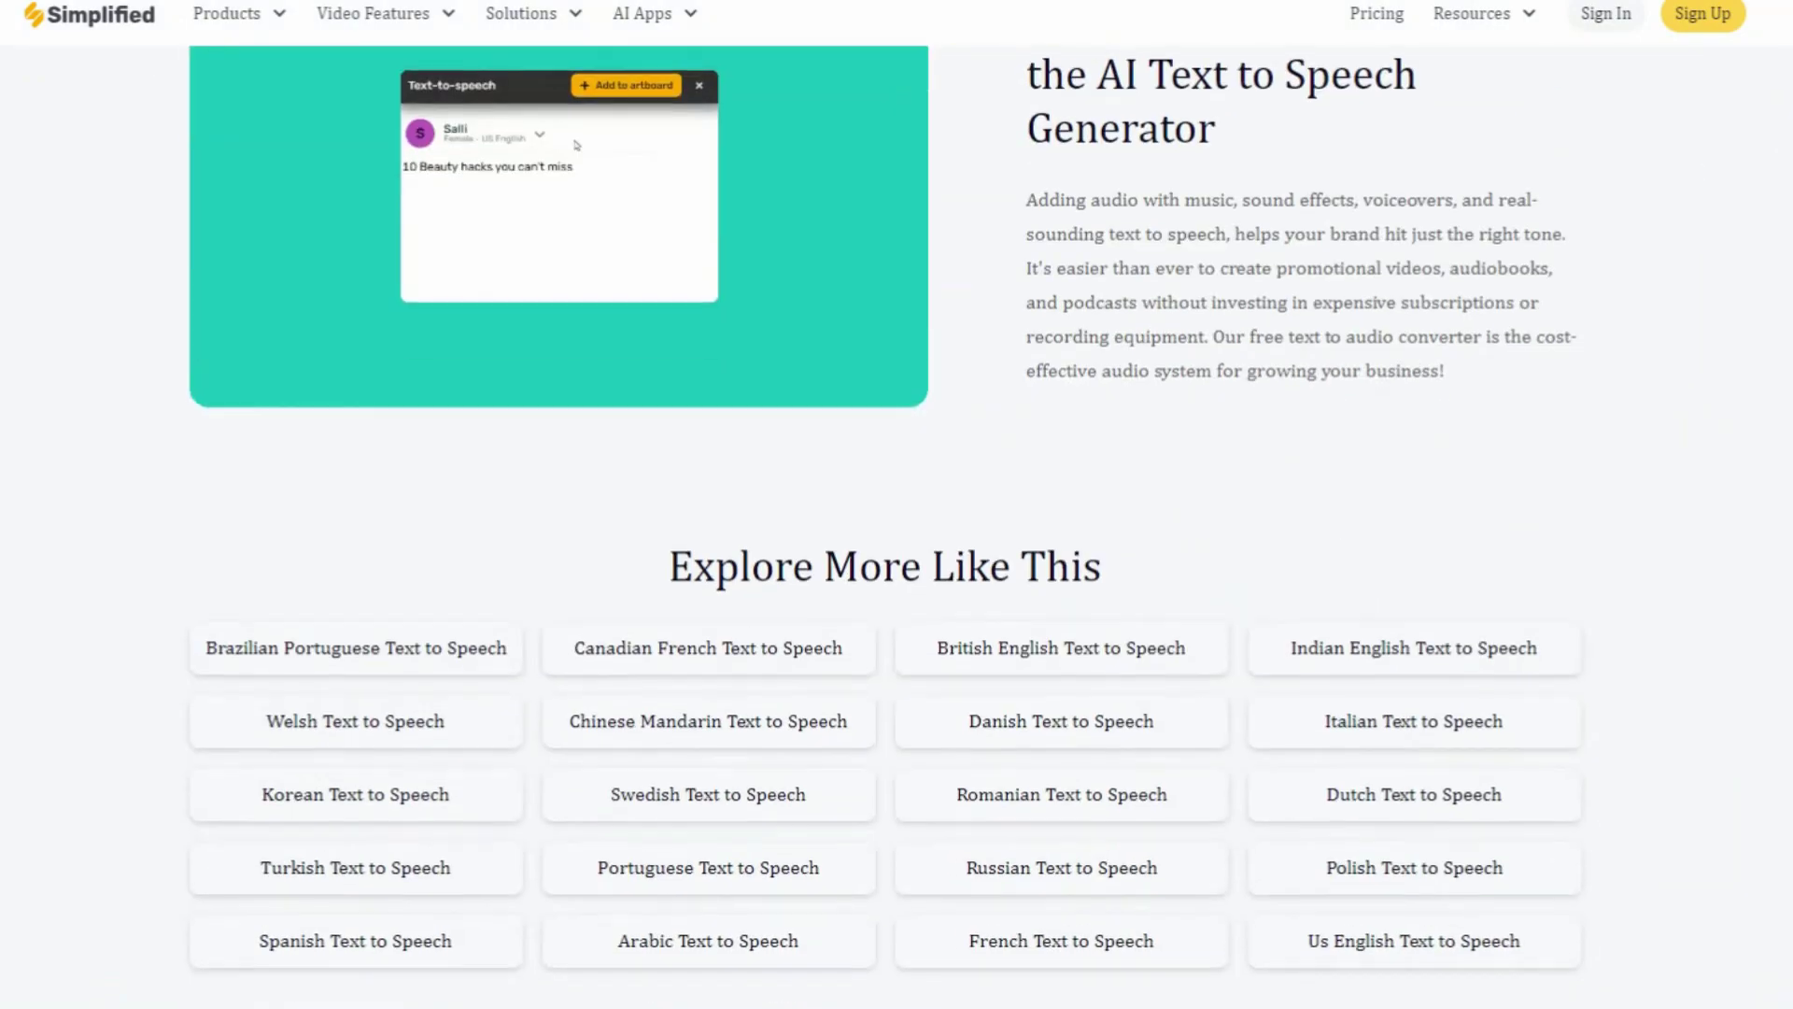
# Step: Highlight the Explore More Like This heading and Arabic Text to Speech option, then scroll back up
pyautogui.moveTo(1104, 570); pyautogui.dragTo(668, 568)
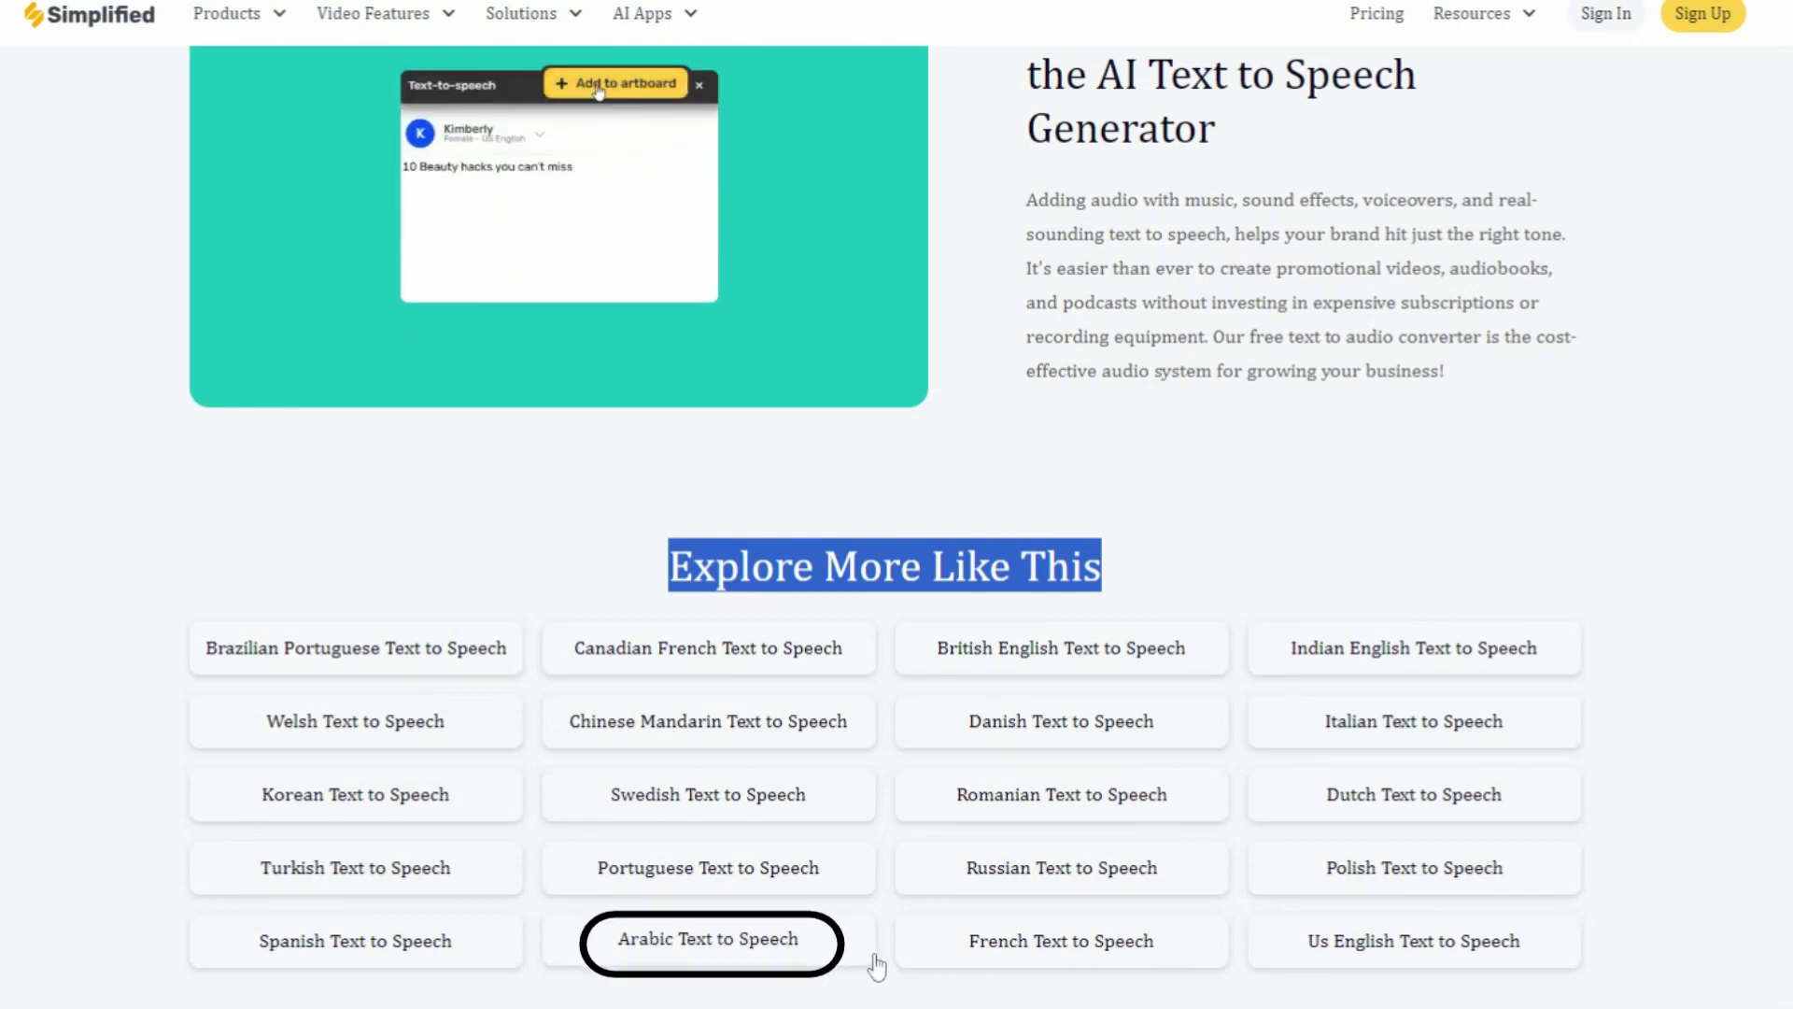
pyautogui.moveTo(789, 939); pyautogui.dragTo(618, 939)
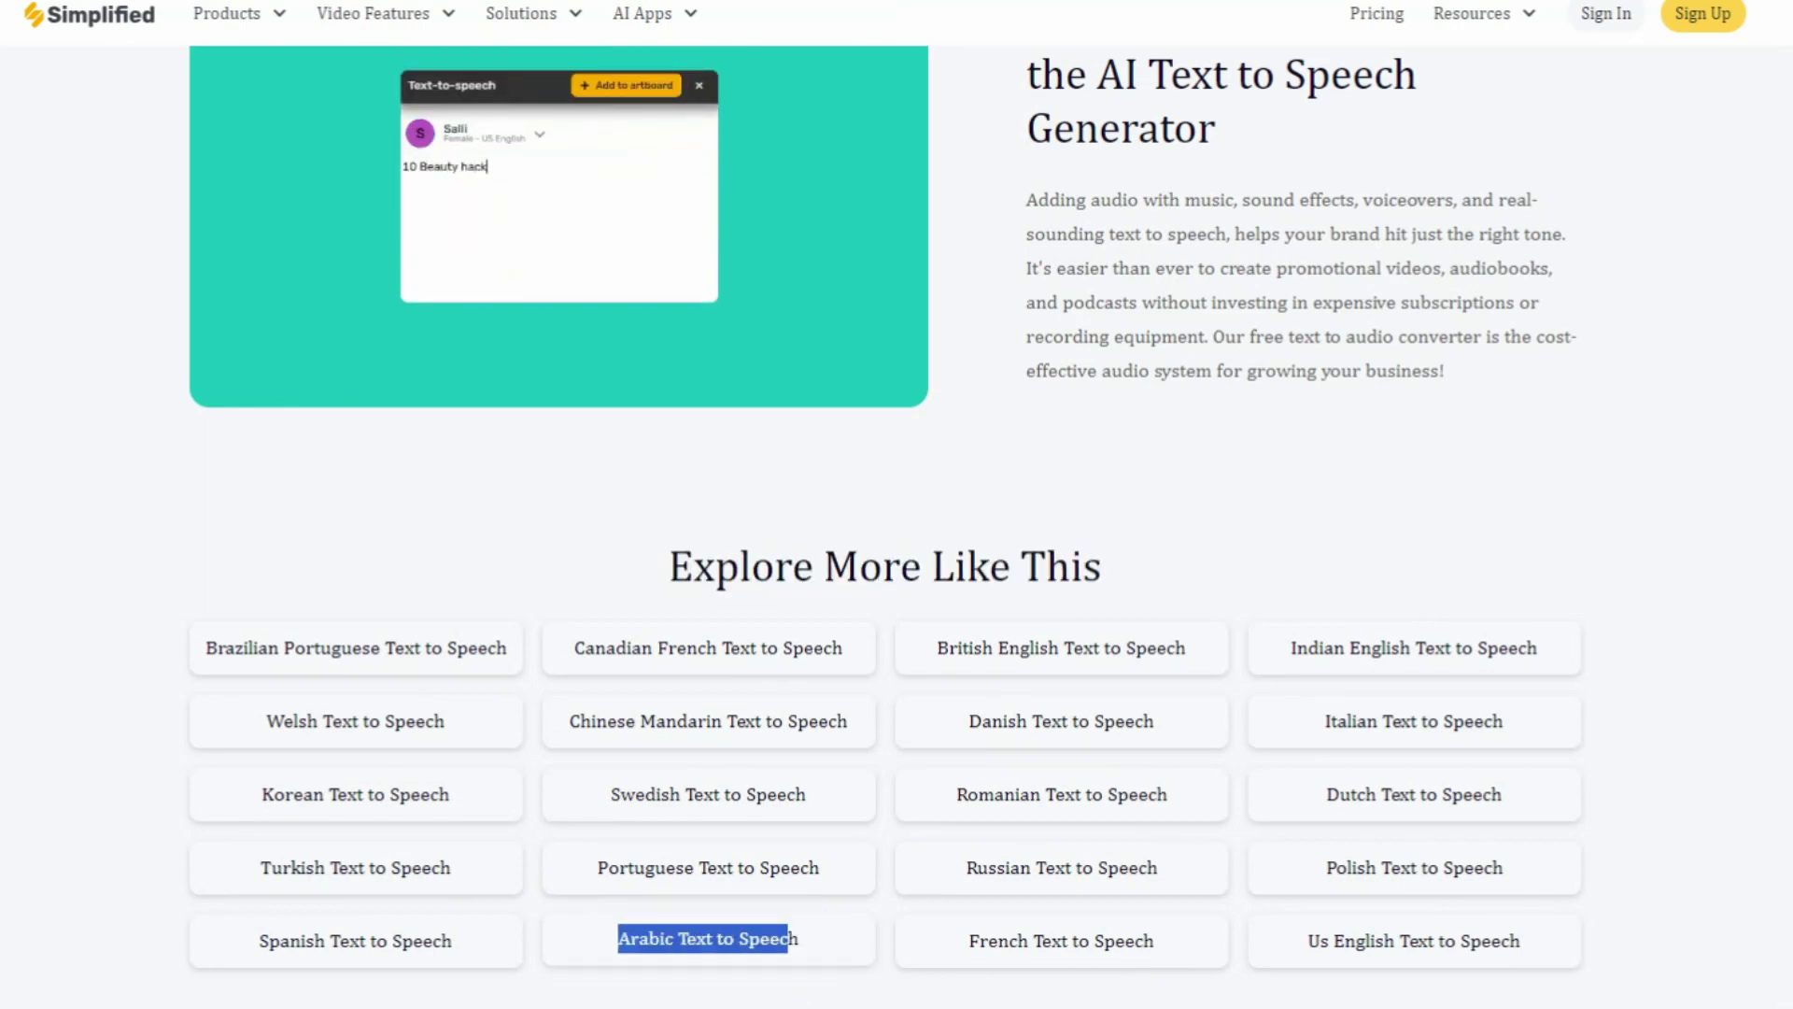
pyautogui.scroll(-1, 1188, 962)
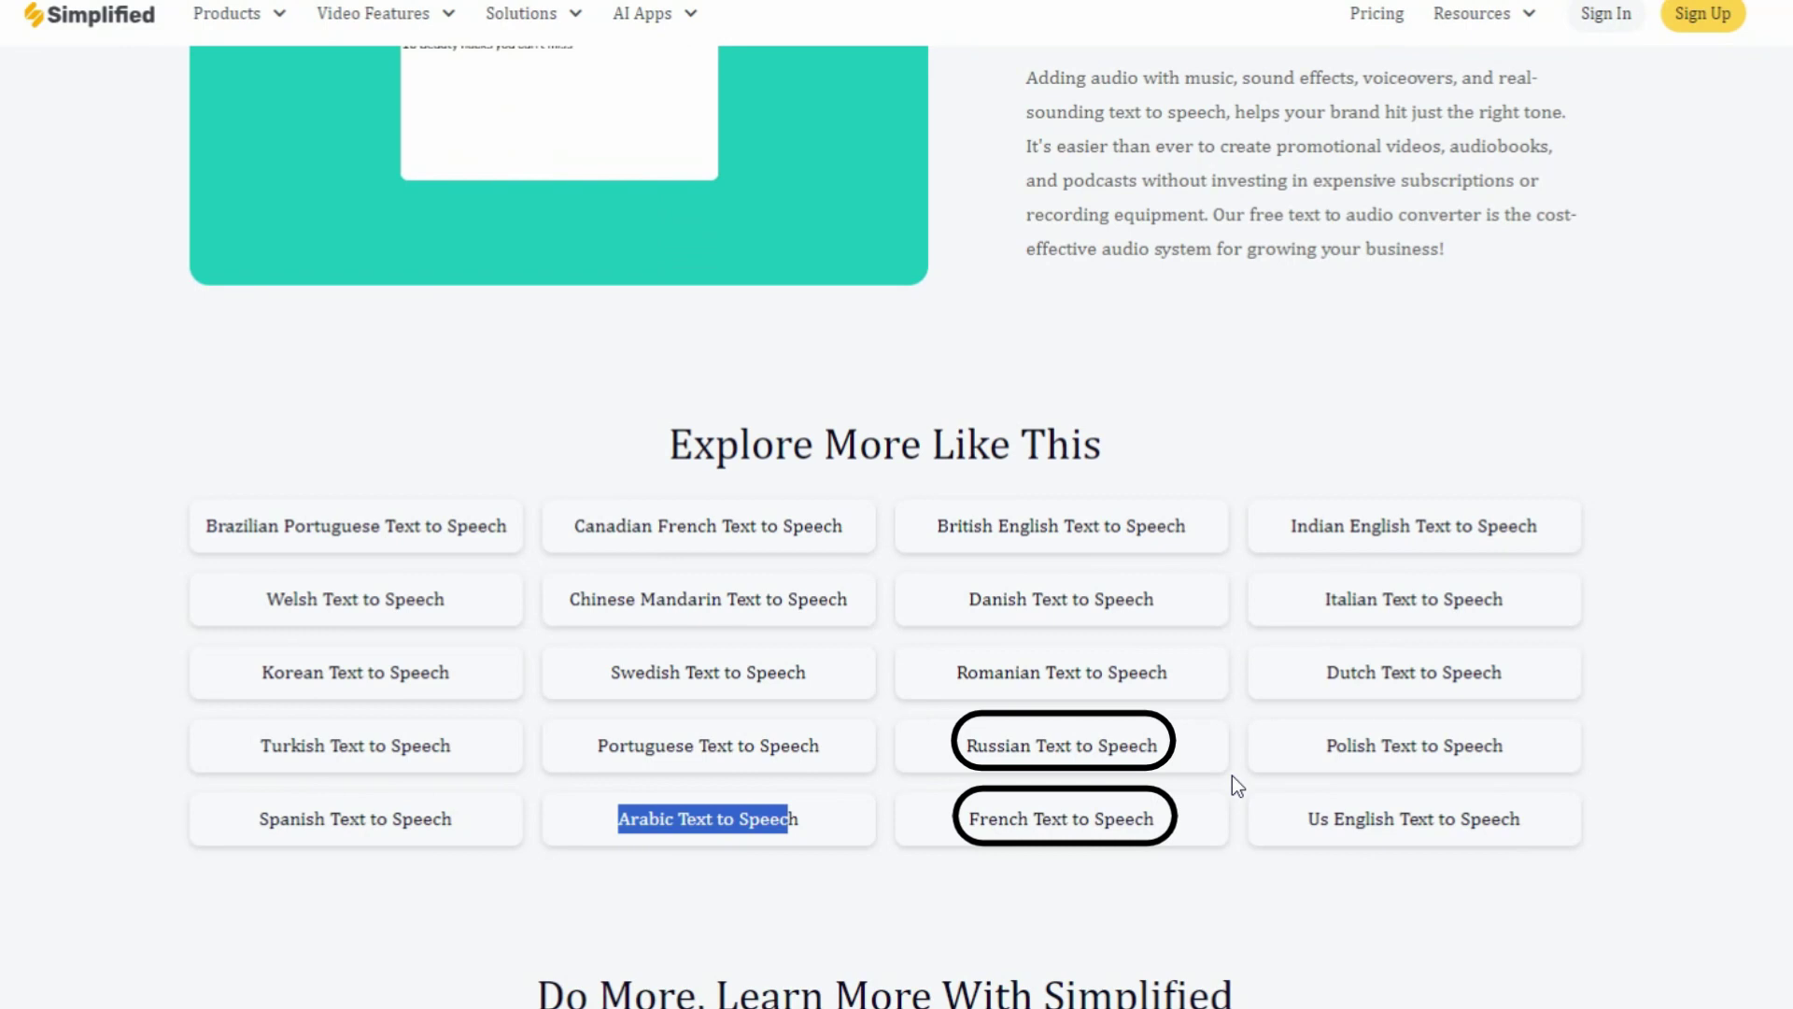
pyautogui.click(1173, 904)
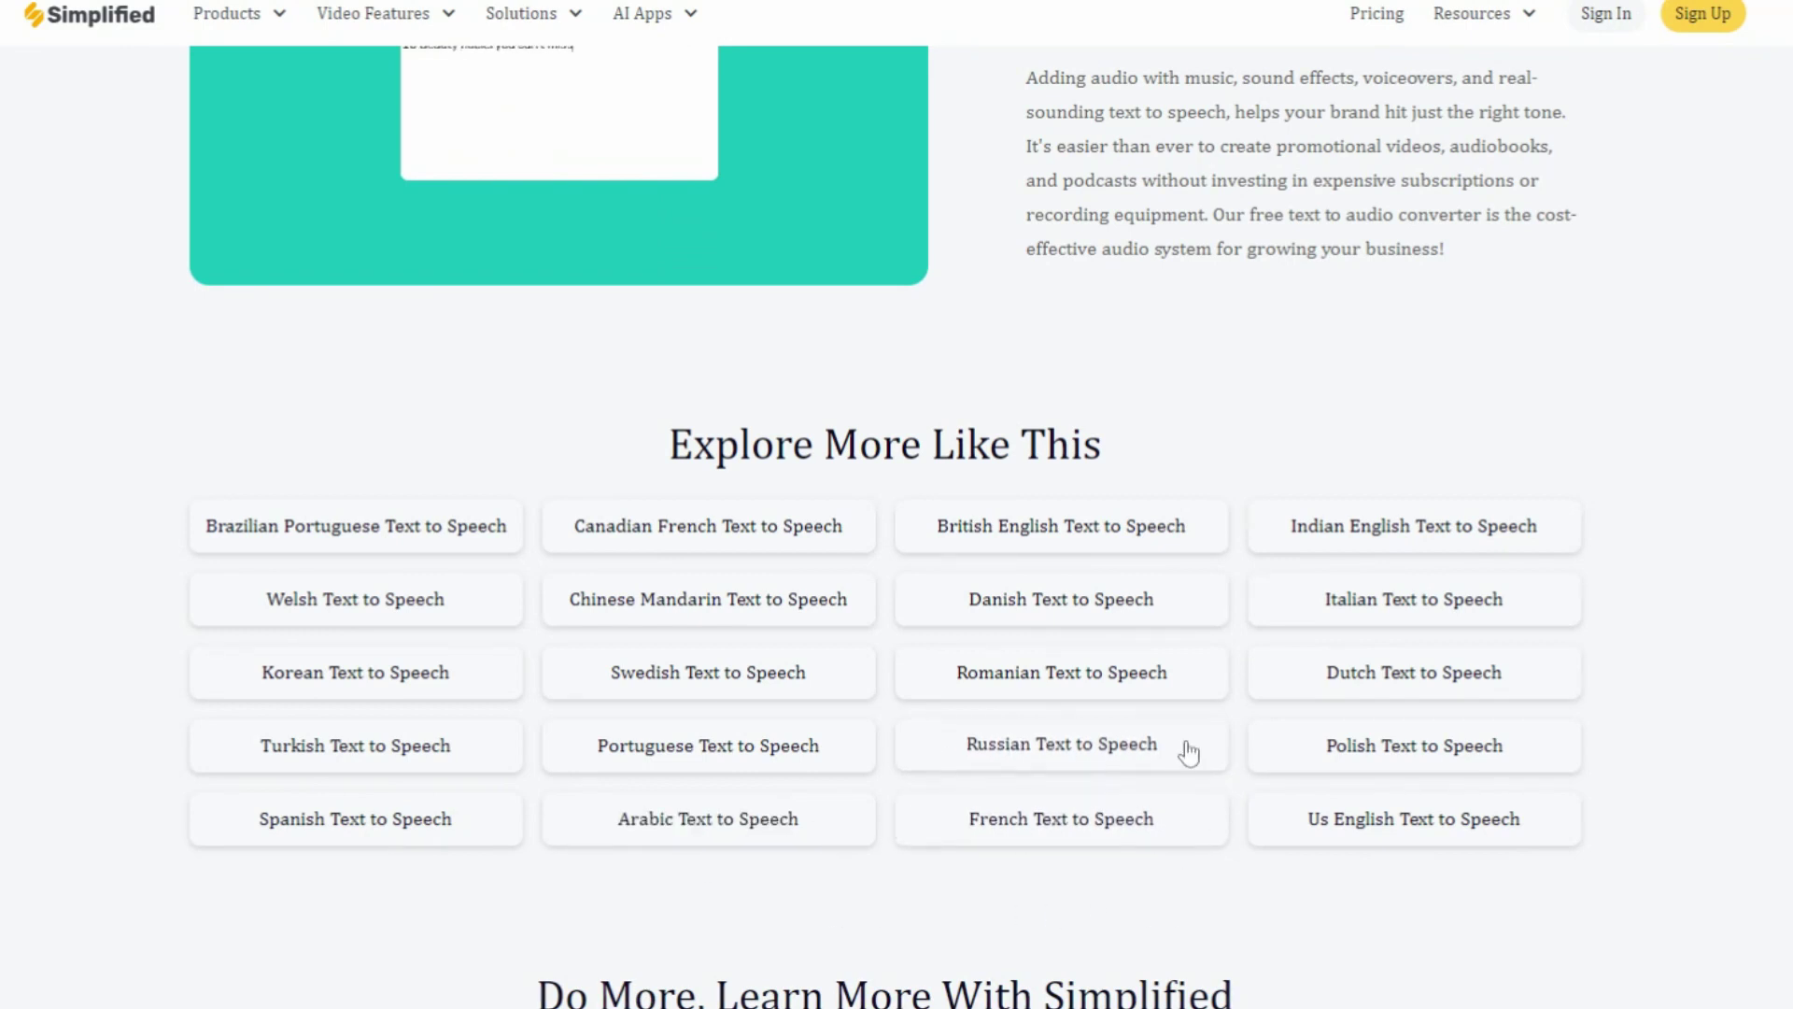
pyautogui.scroll(20, 1365, 831)
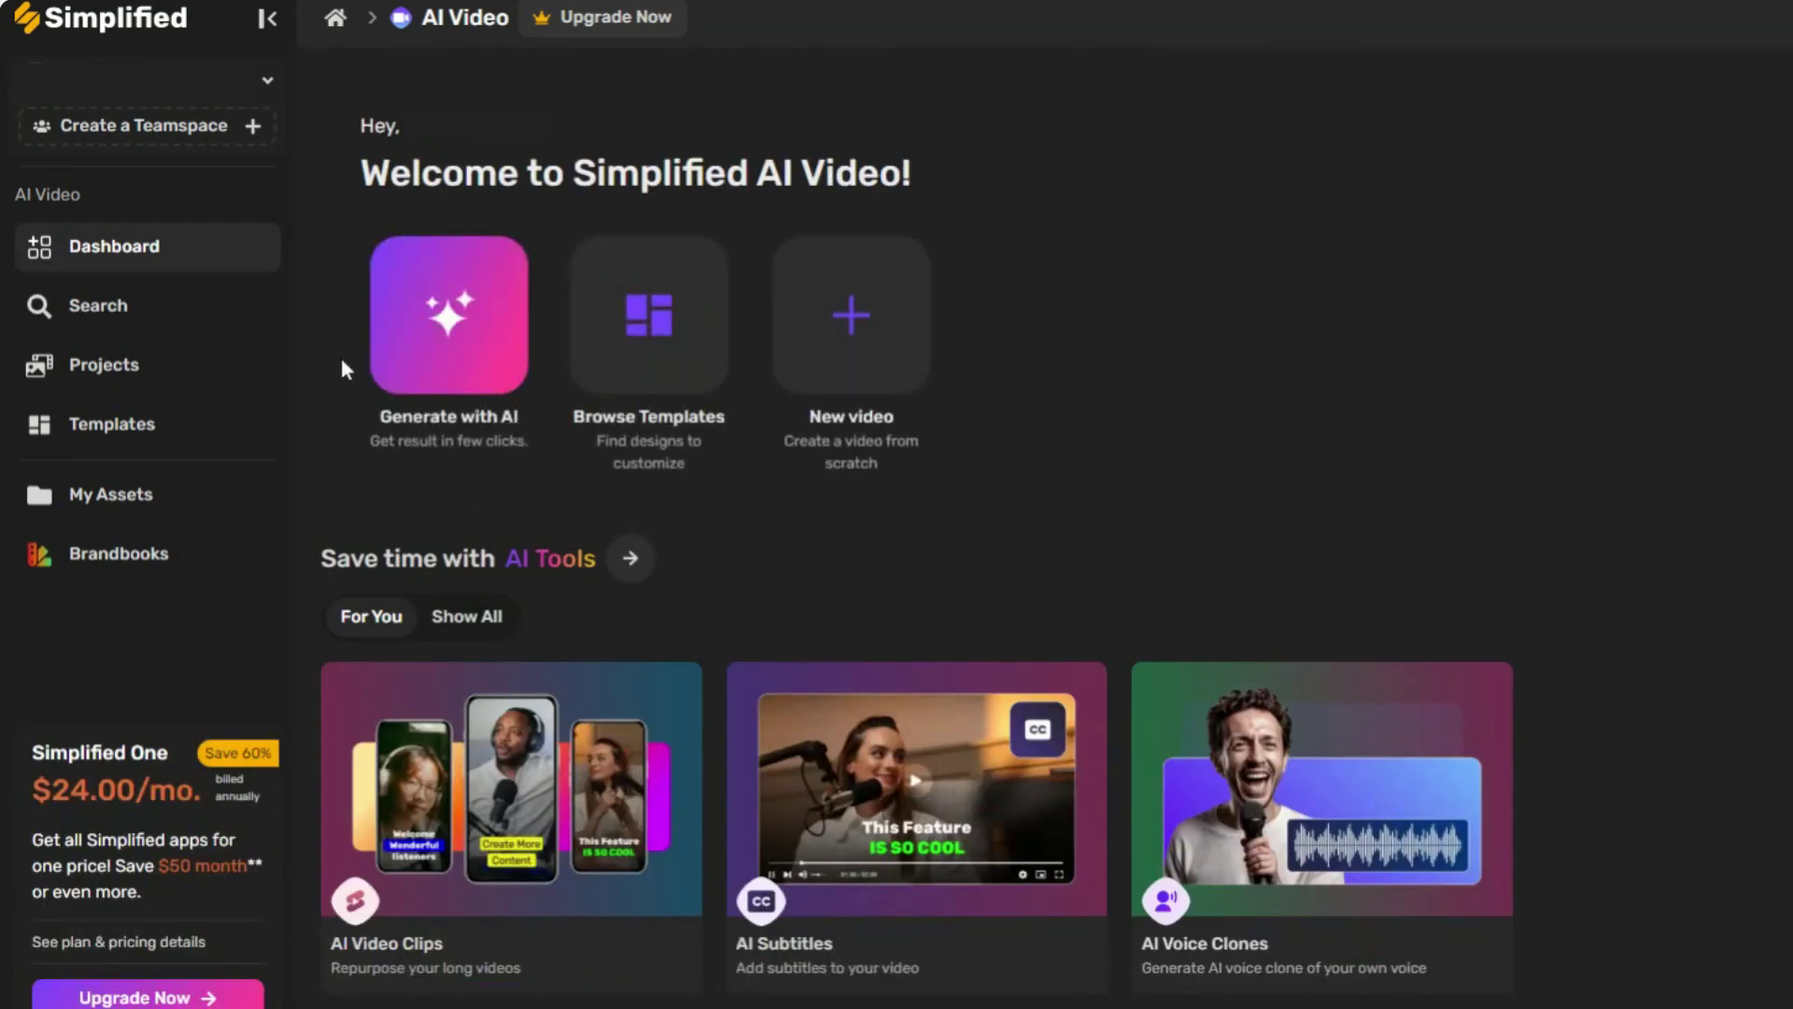
# Step: Choose Generate with AI, then the AI Text to Video generator
pyautogui.click(464, 365)
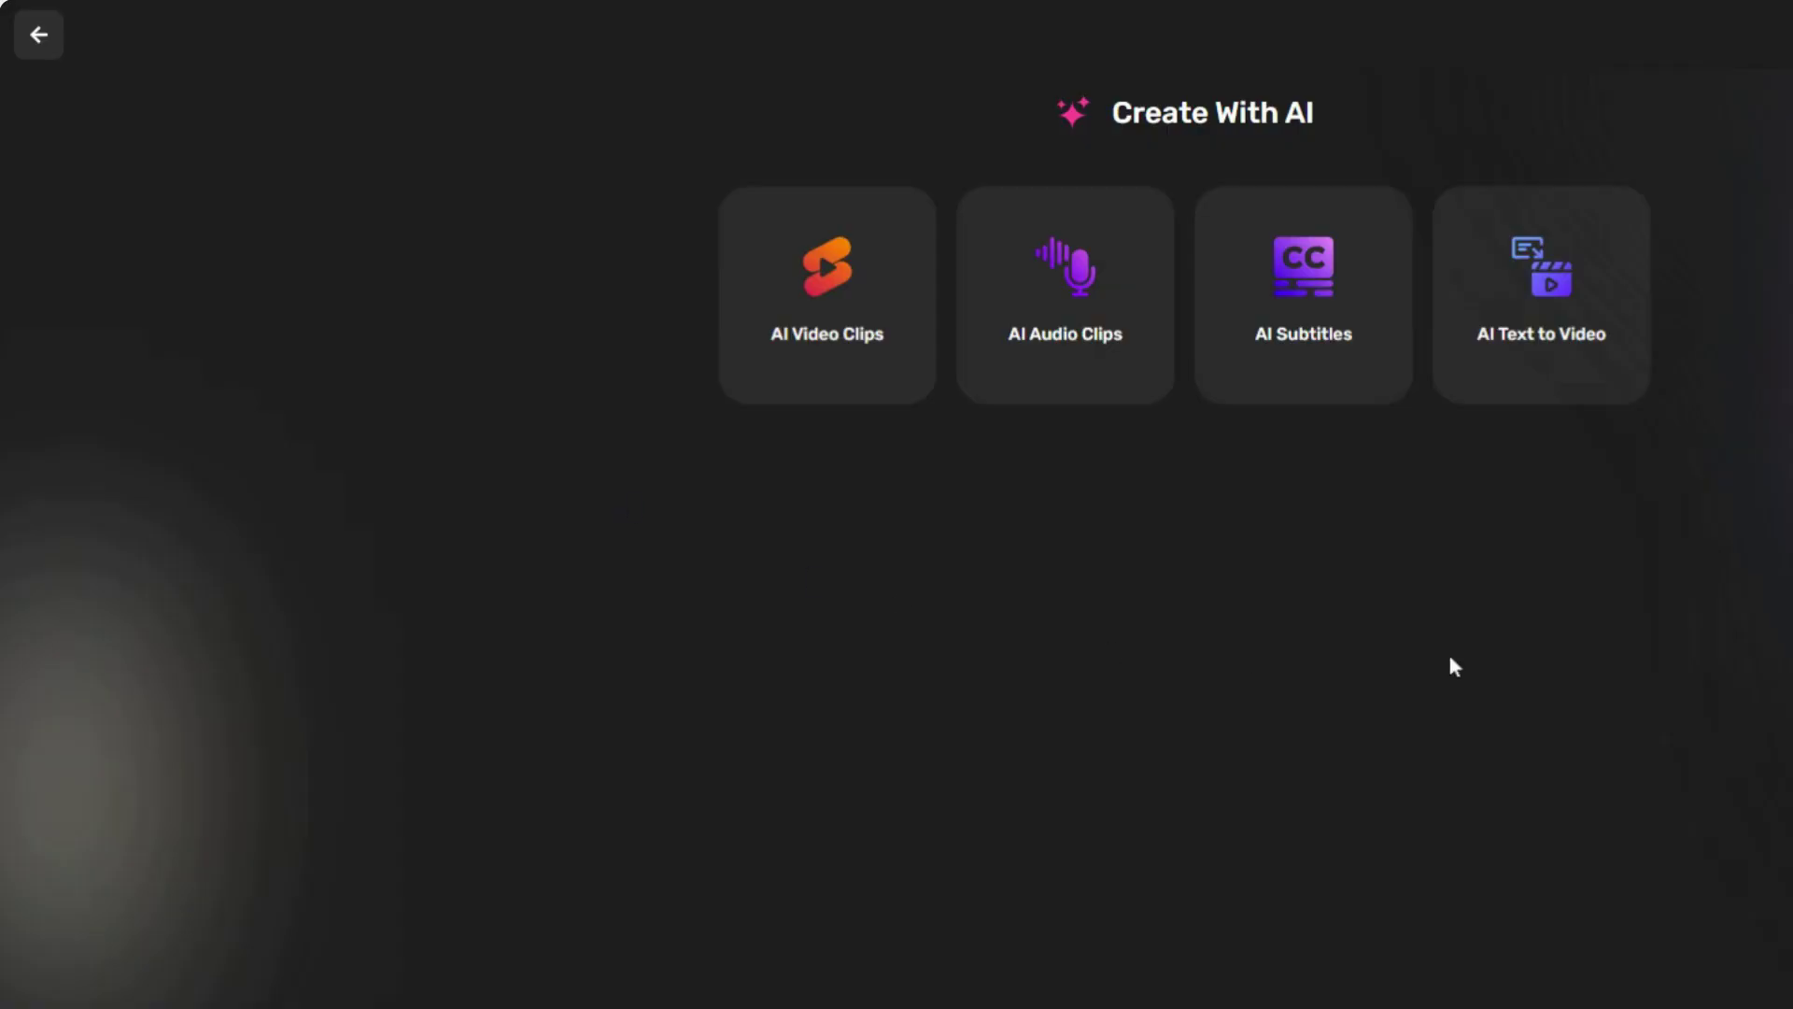
pyautogui.click(1569, 327)
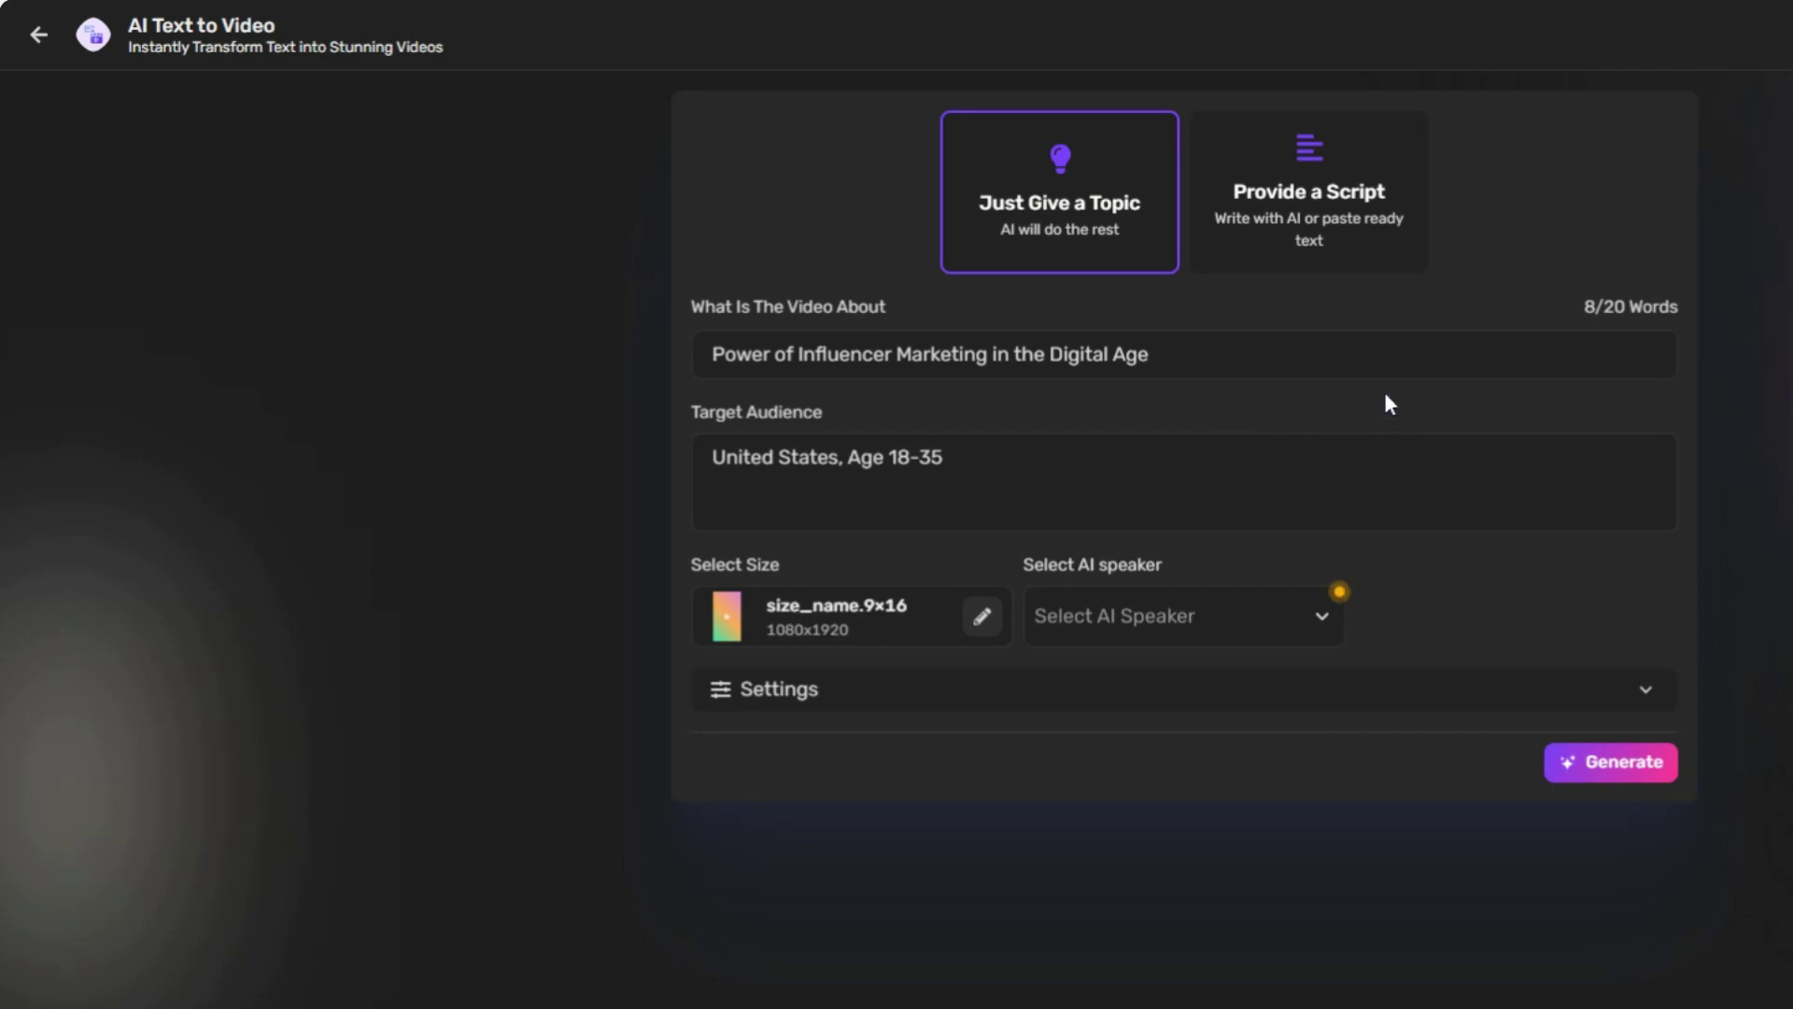
# Step: Set the video size to 16x9 landscape (1920x1080)
pyautogui.click(982, 616)
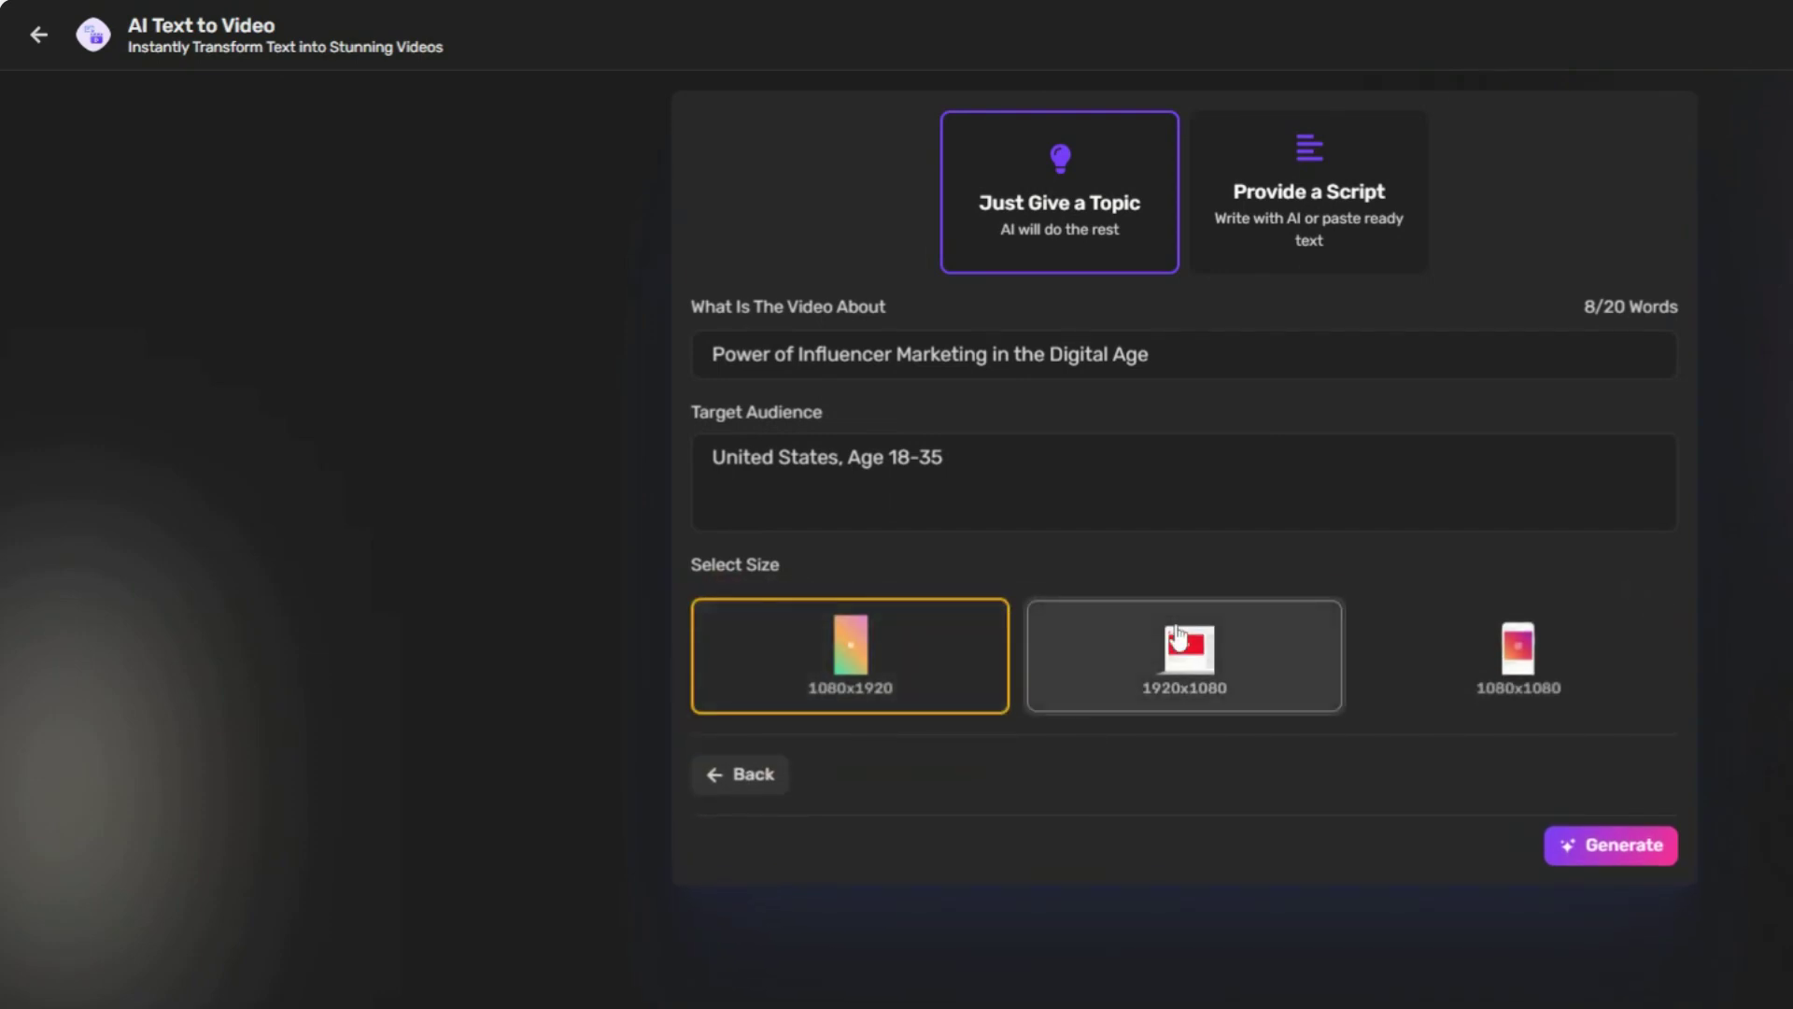
pyautogui.click(1214, 649)
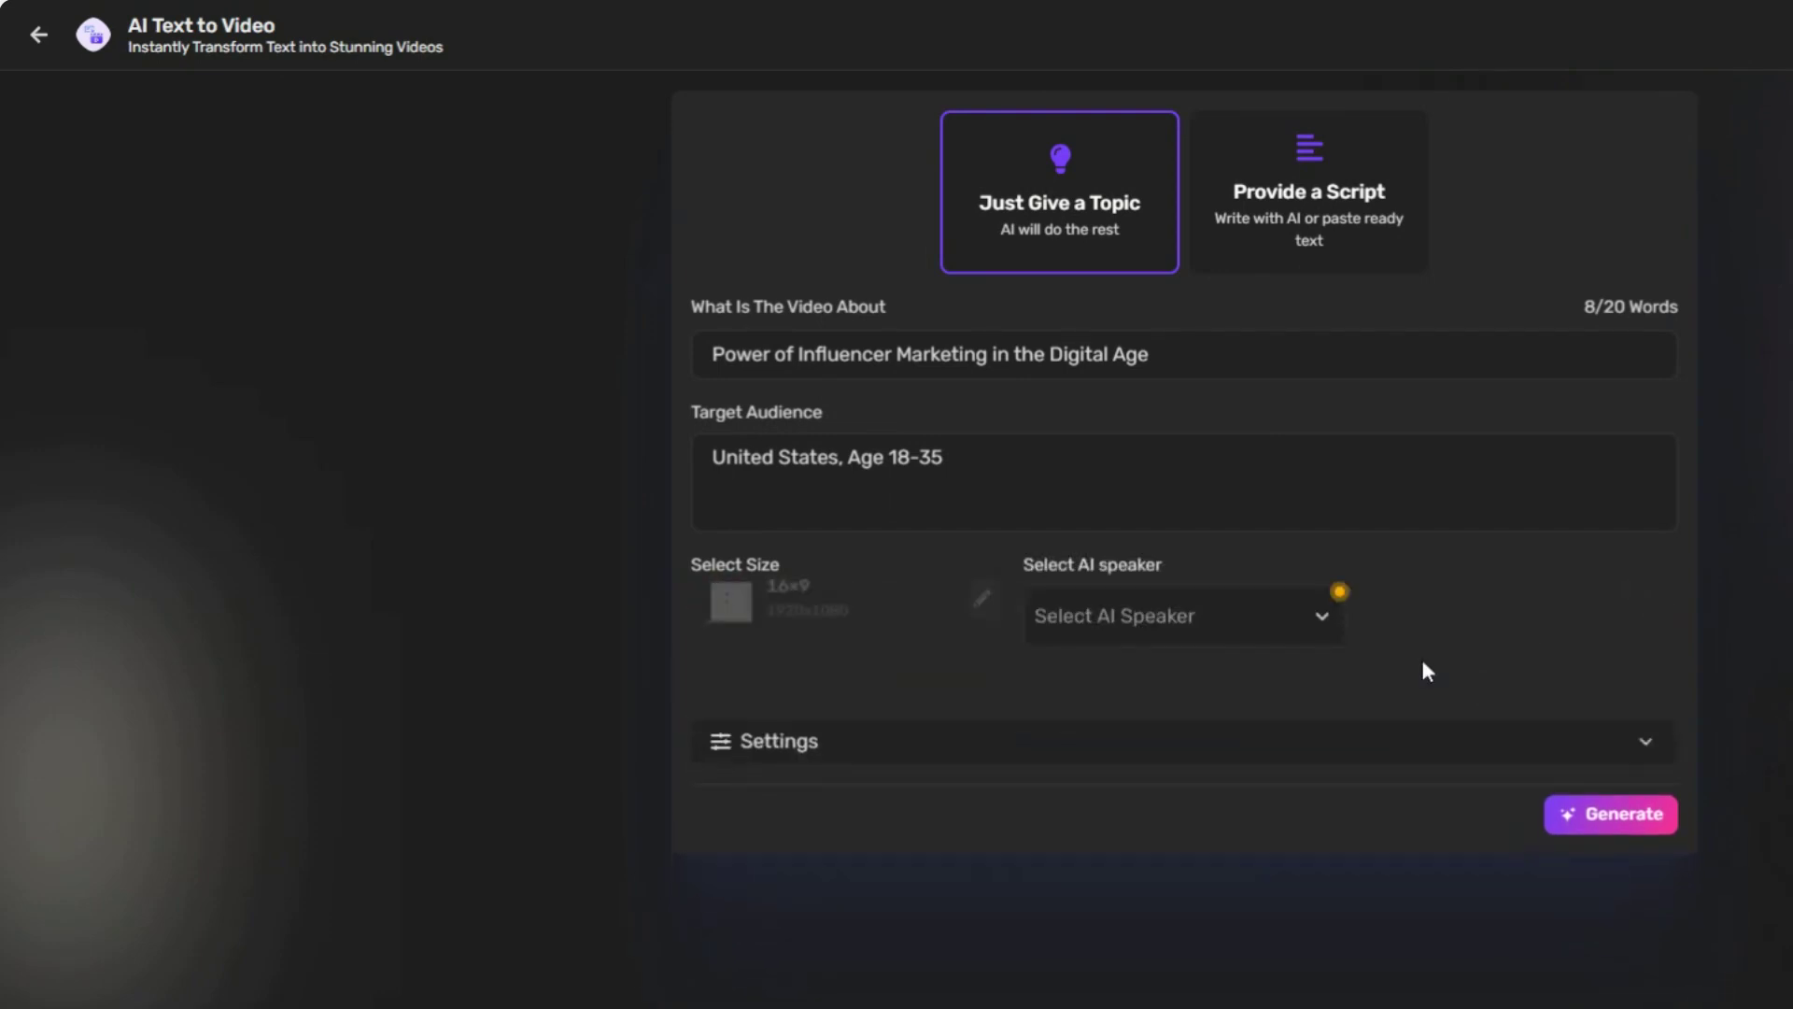
pyautogui.click(1297, 708)
pyautogui.click(1609, 949)
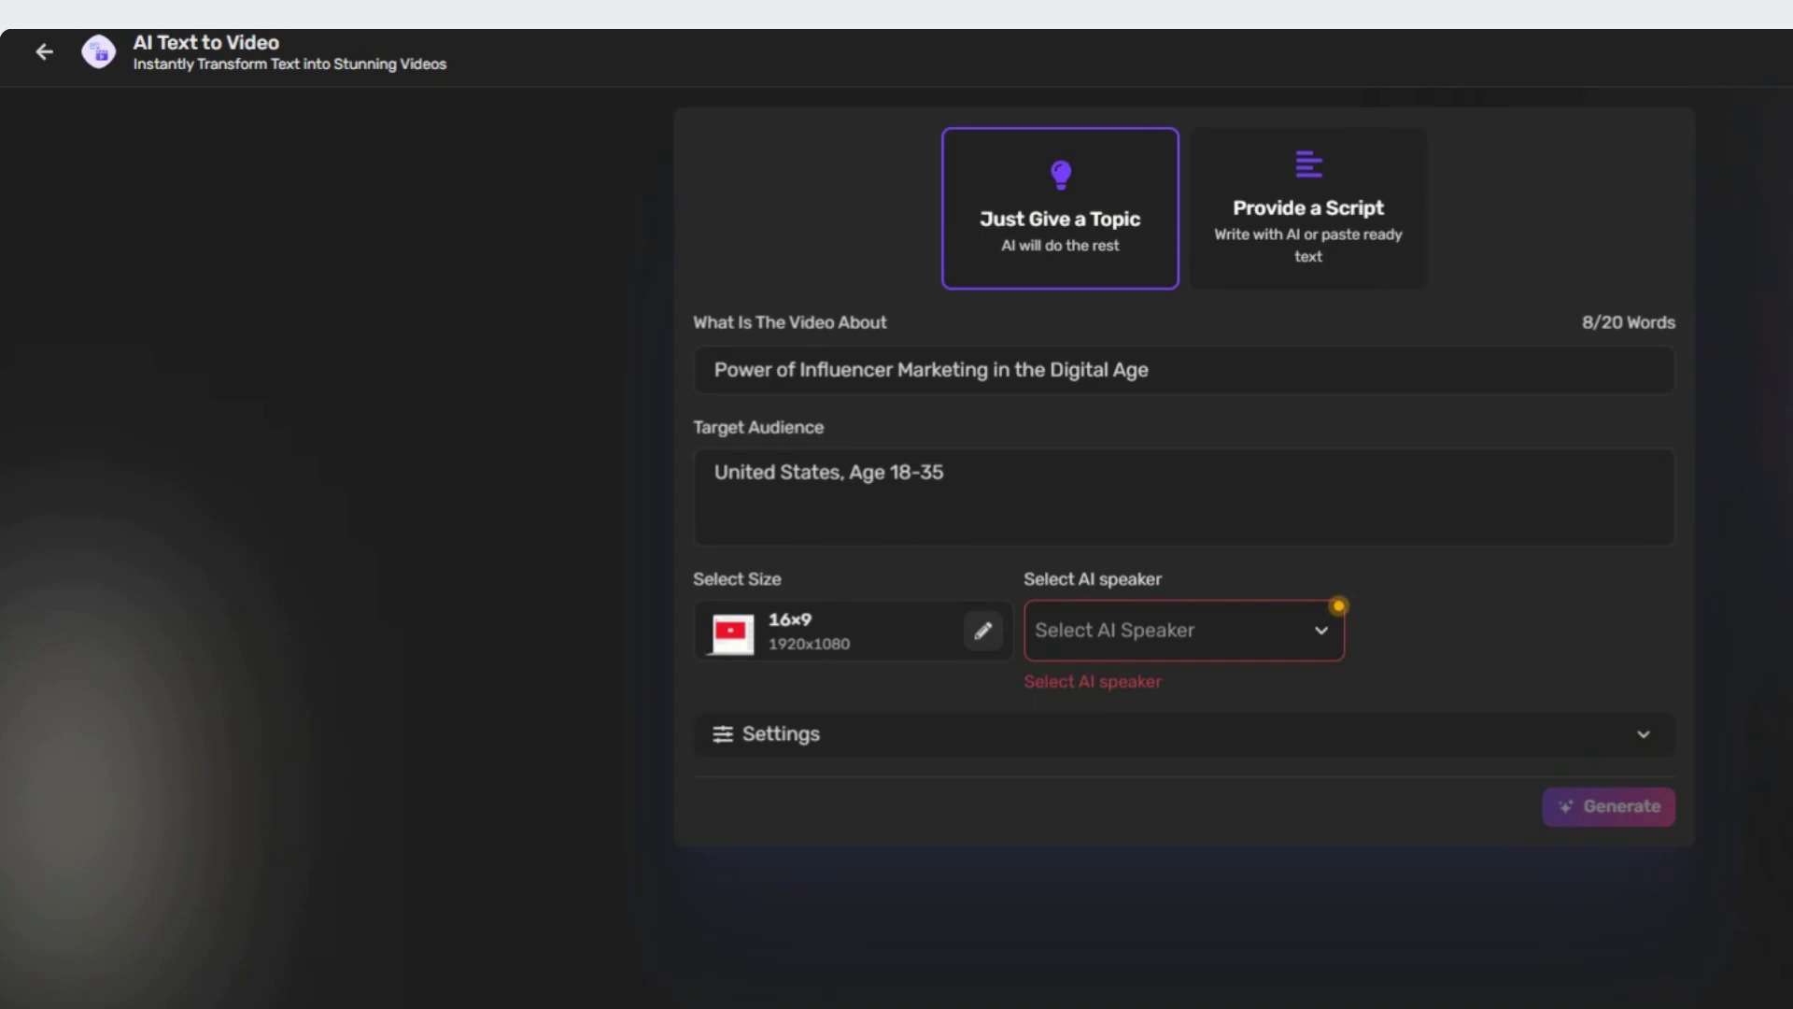
# Step: Browse the stock AI Speakers voice list, then close it
pyautogui.click(1273, 665)
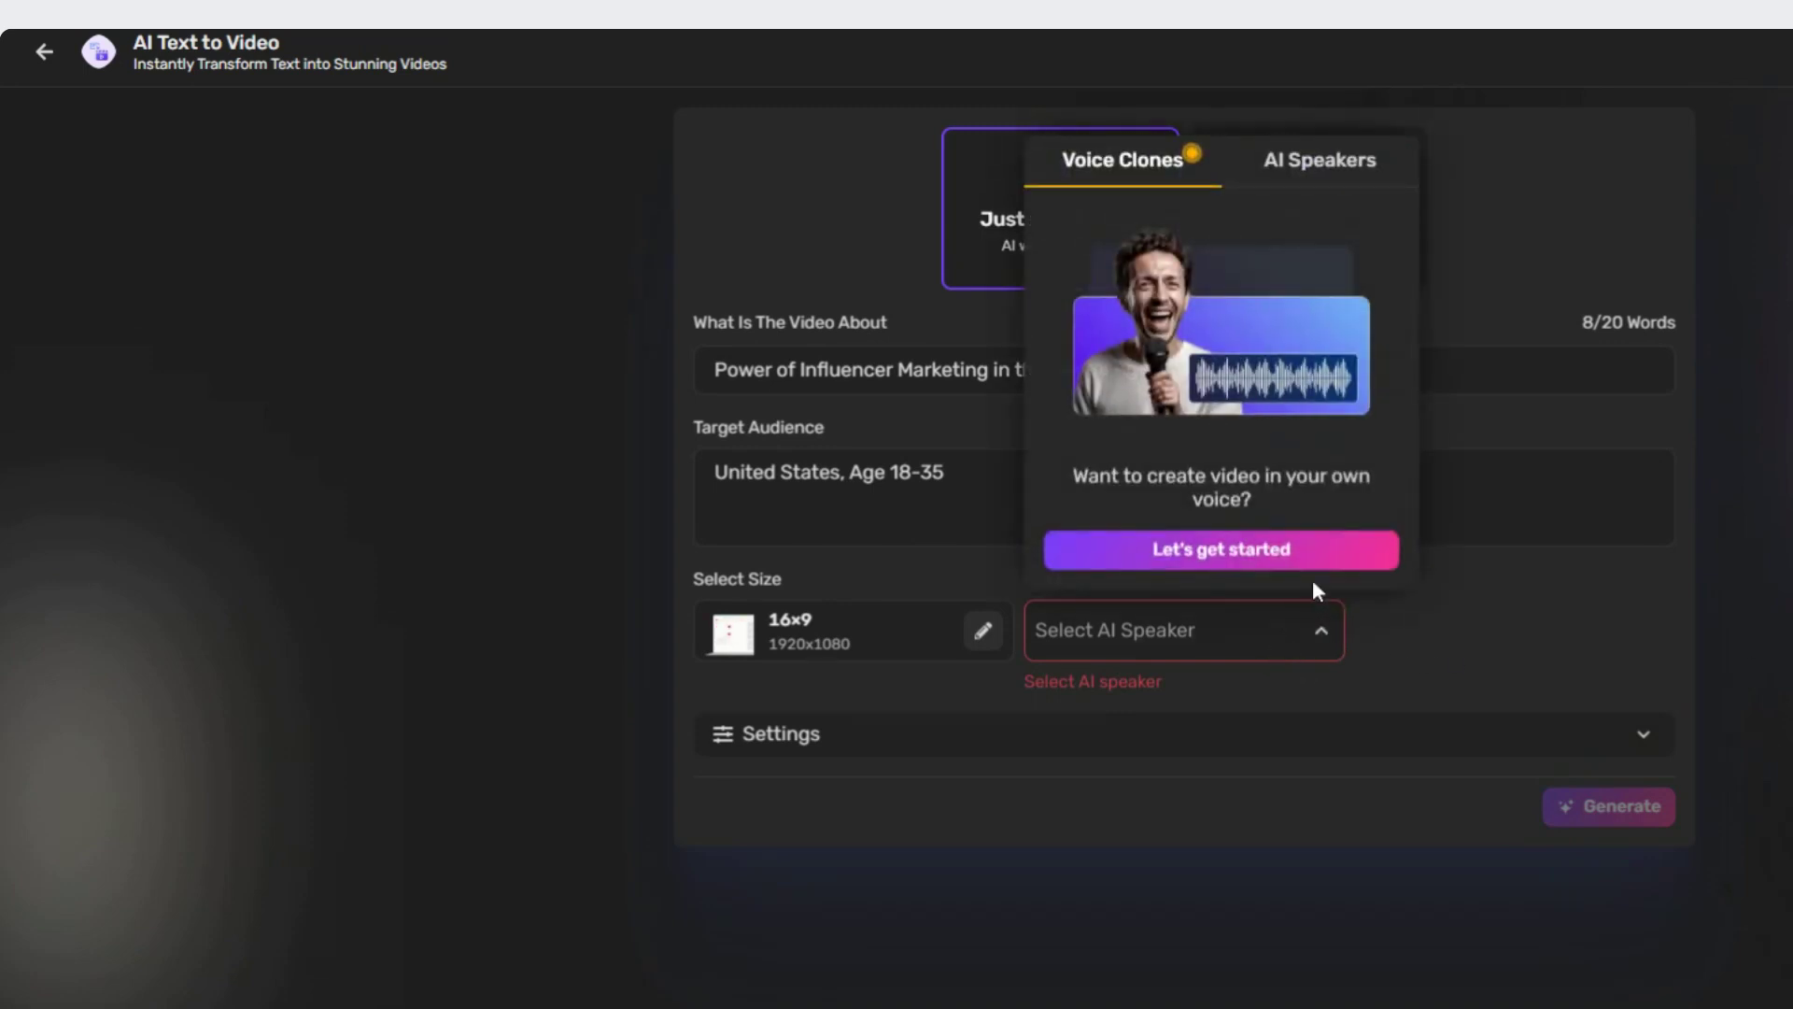
pyautogui.click(1373, 161)
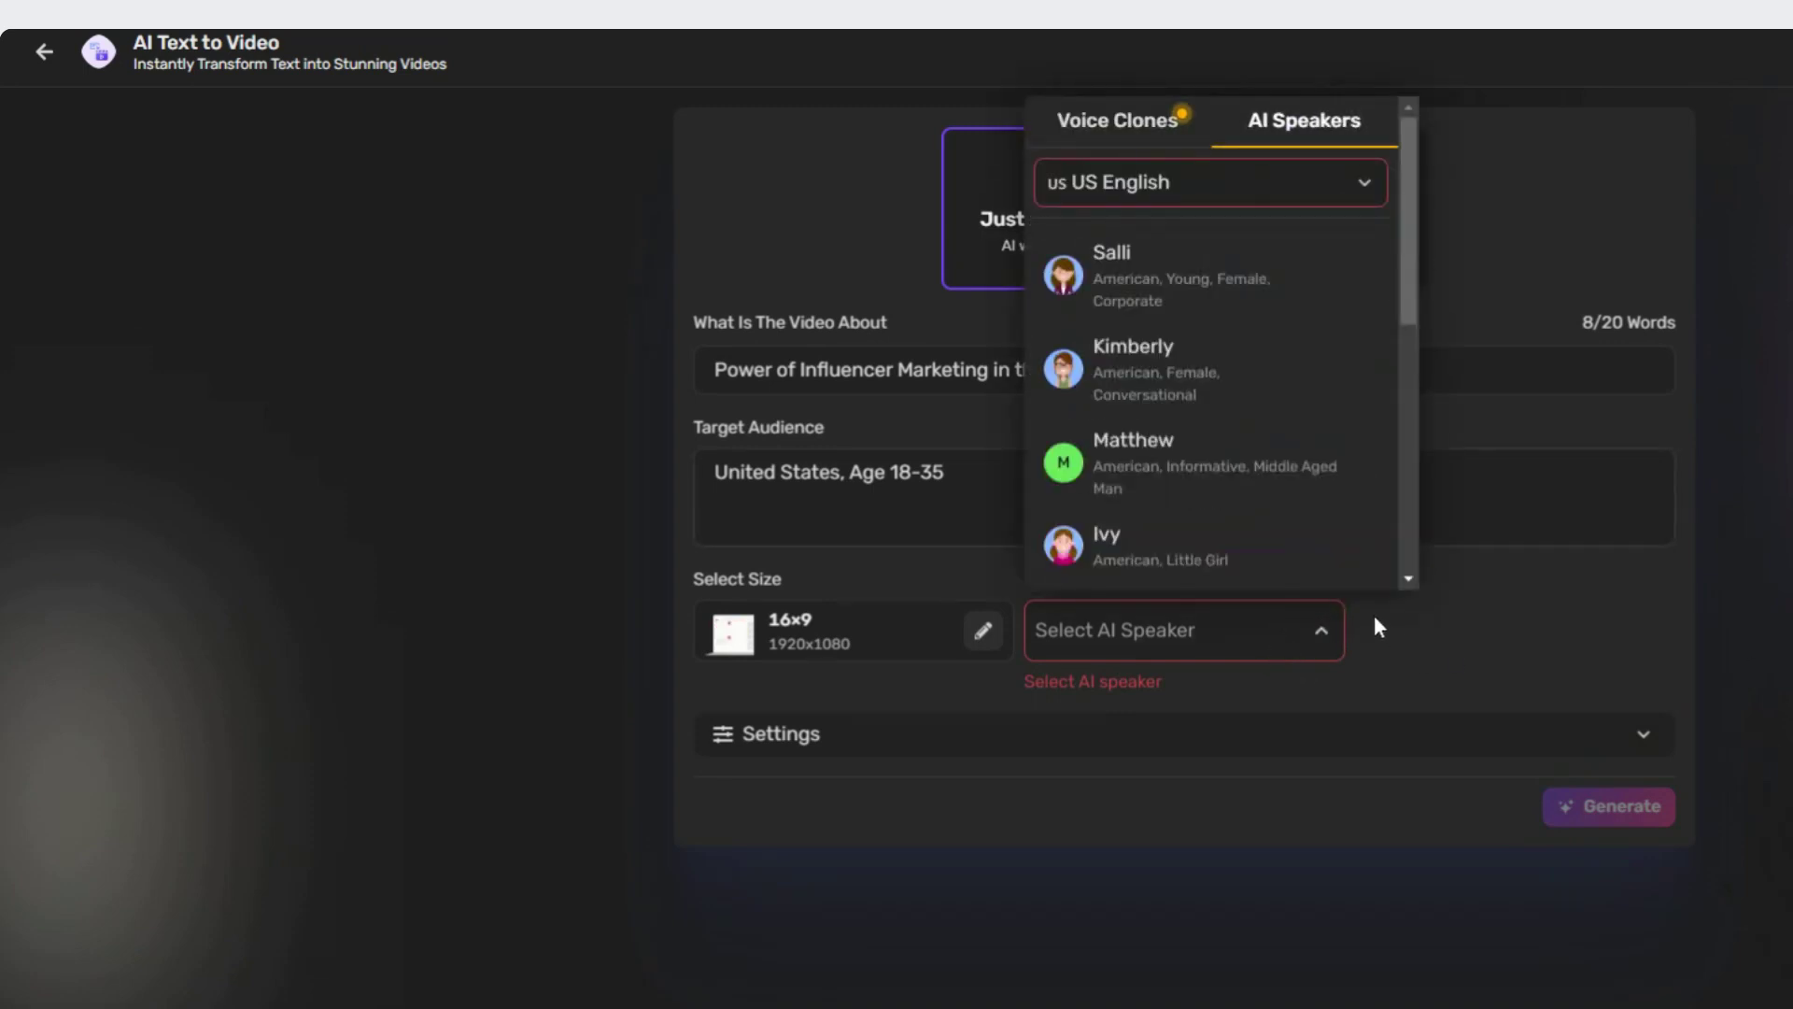
pyautogui.scroll(-4, 1300, 483)
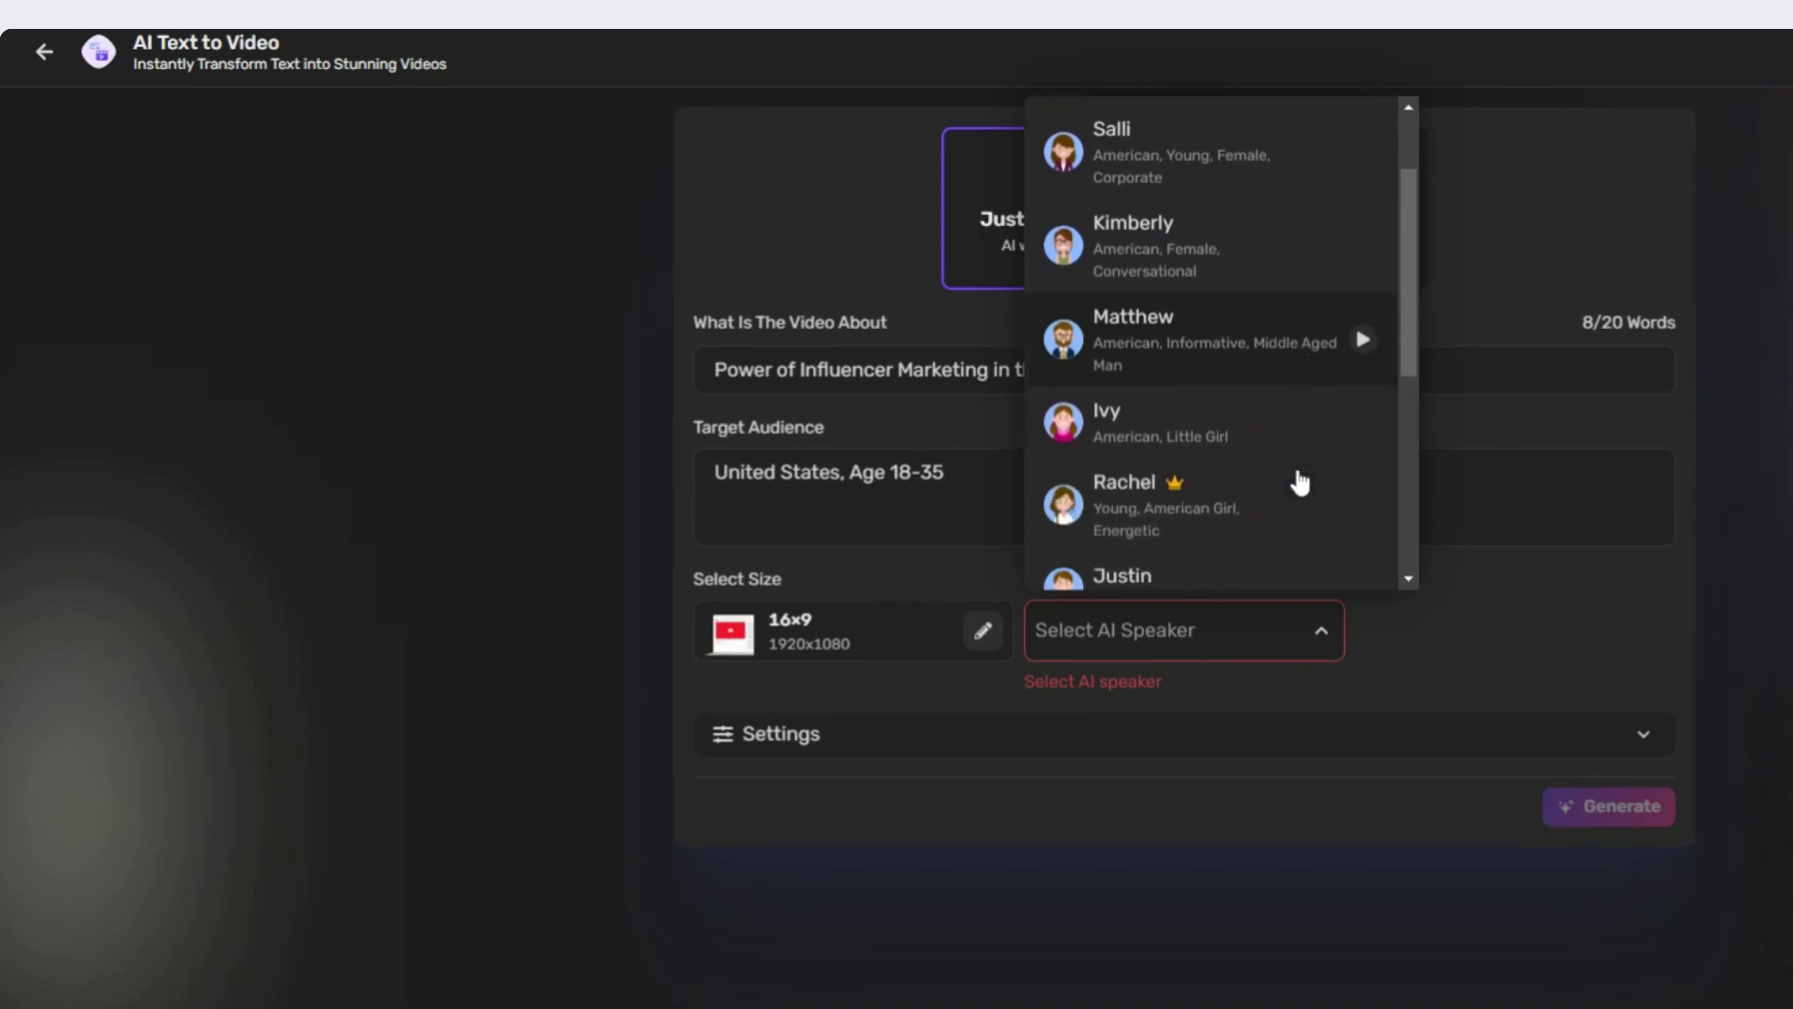
pyautogui.scroll(5, 1298, 481)
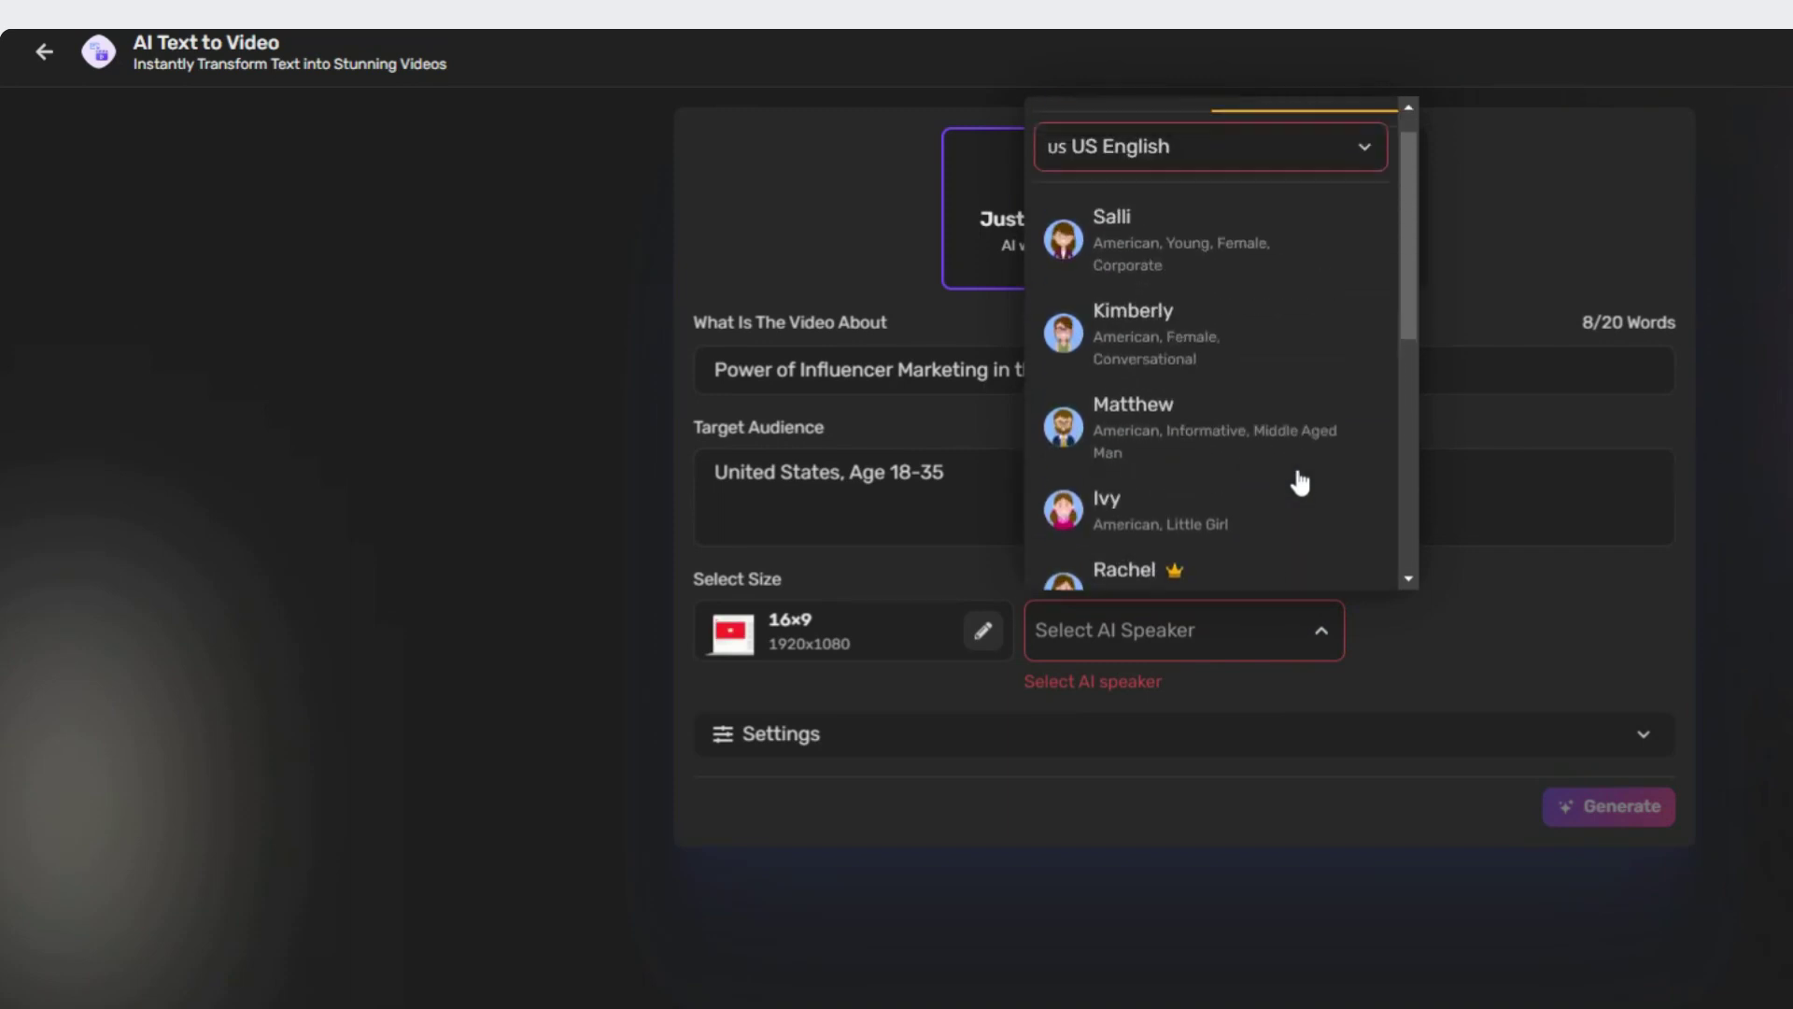
pyautogui.click(1176, 464)
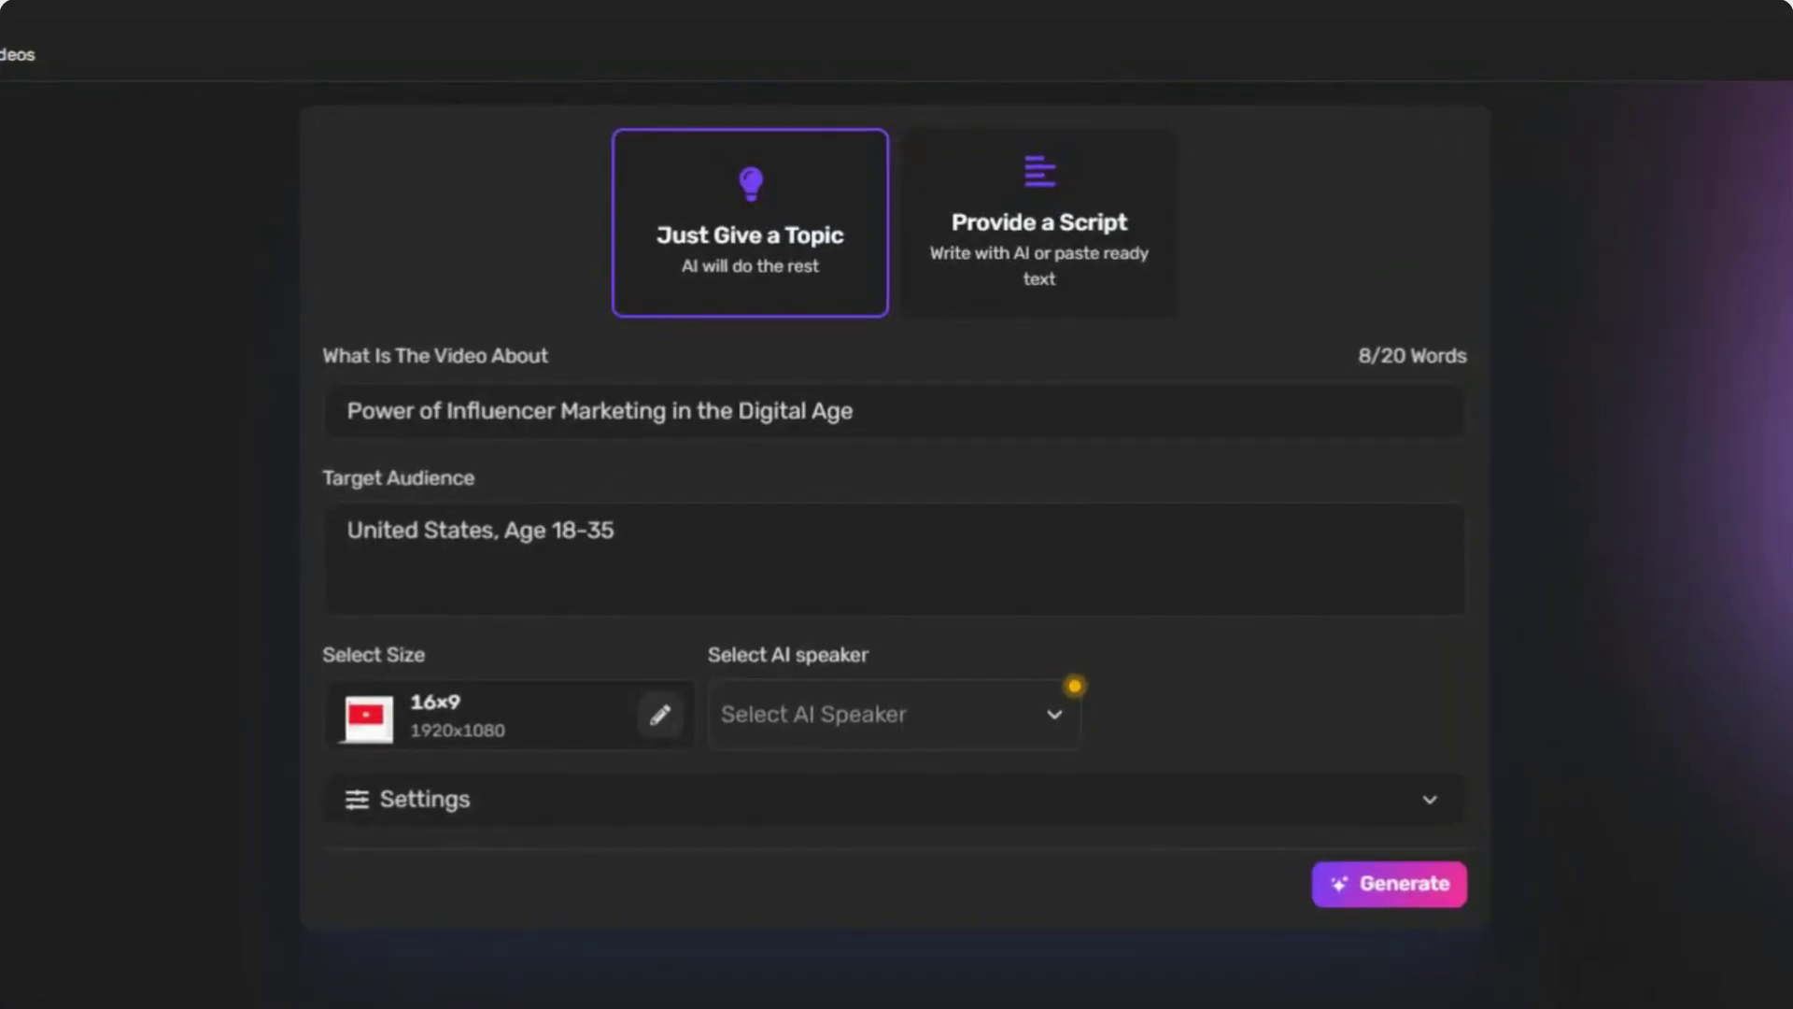
# Step: Paste the influencer marketing topic into the 'What Is The Video About' field
pyautogui.click(1006, 745)
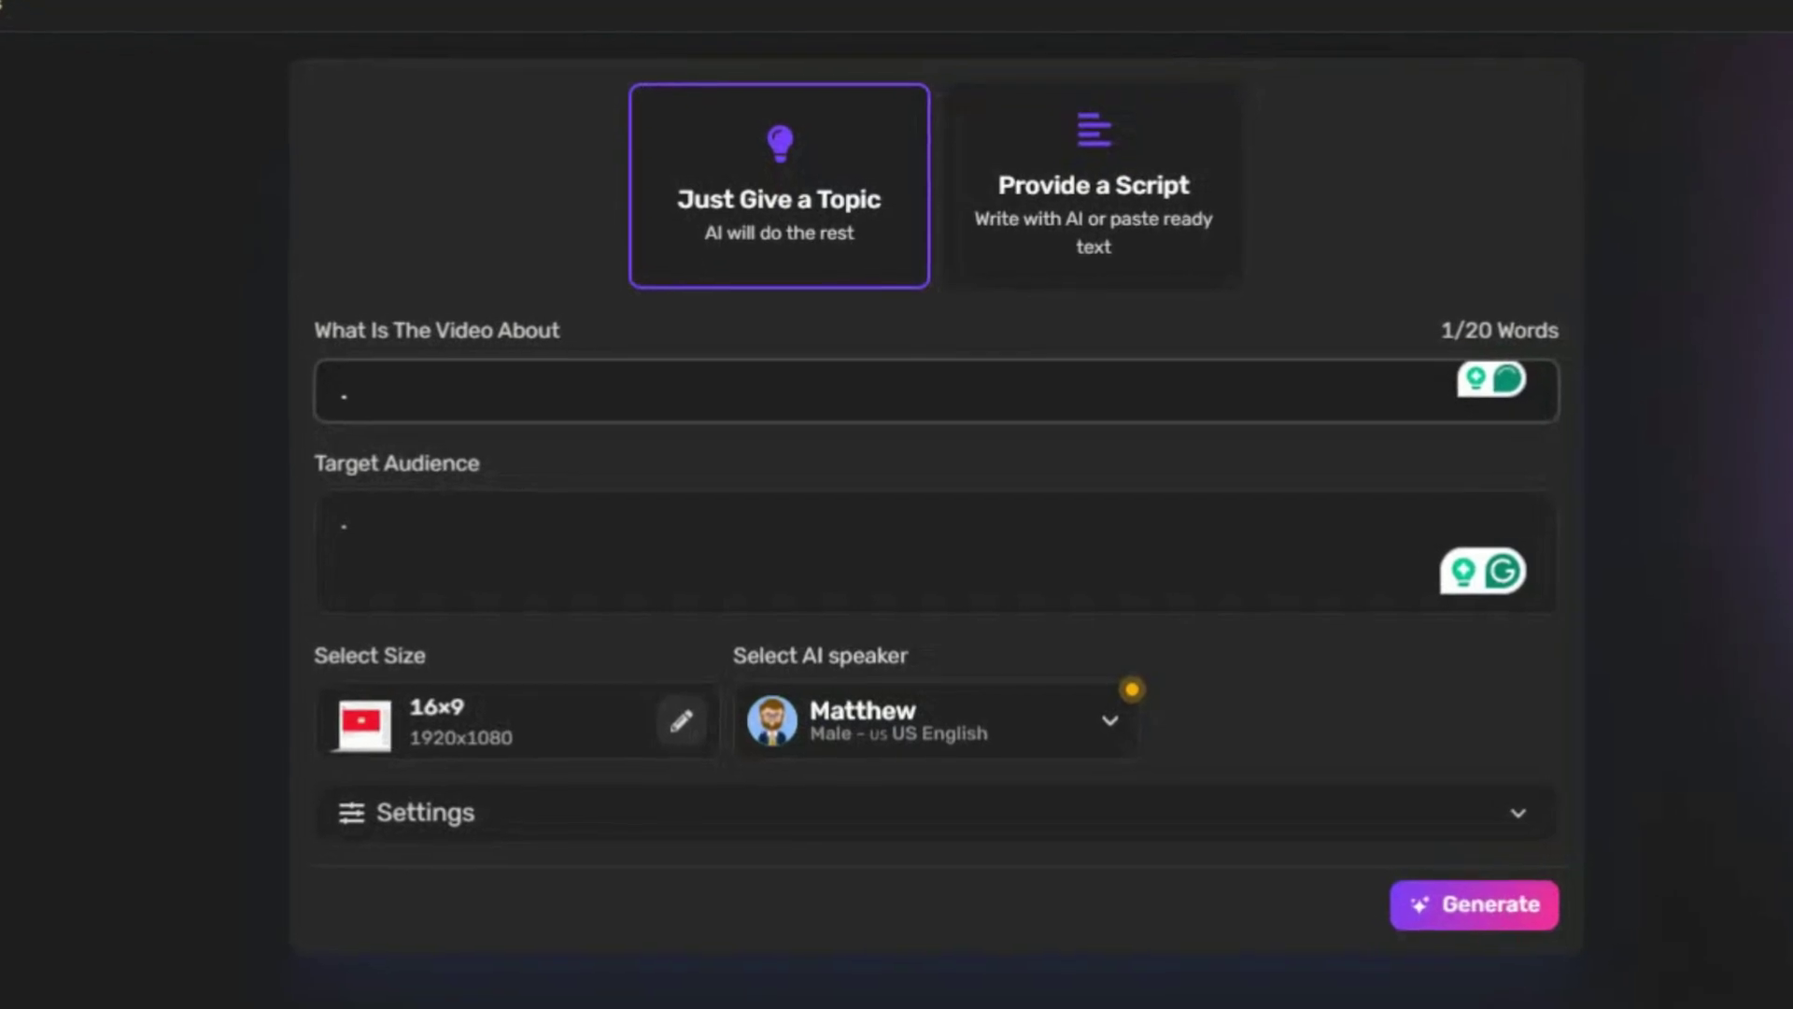
pyautogui.moveTo(1425, 312); pyautogui.dragTo(1667, 294)
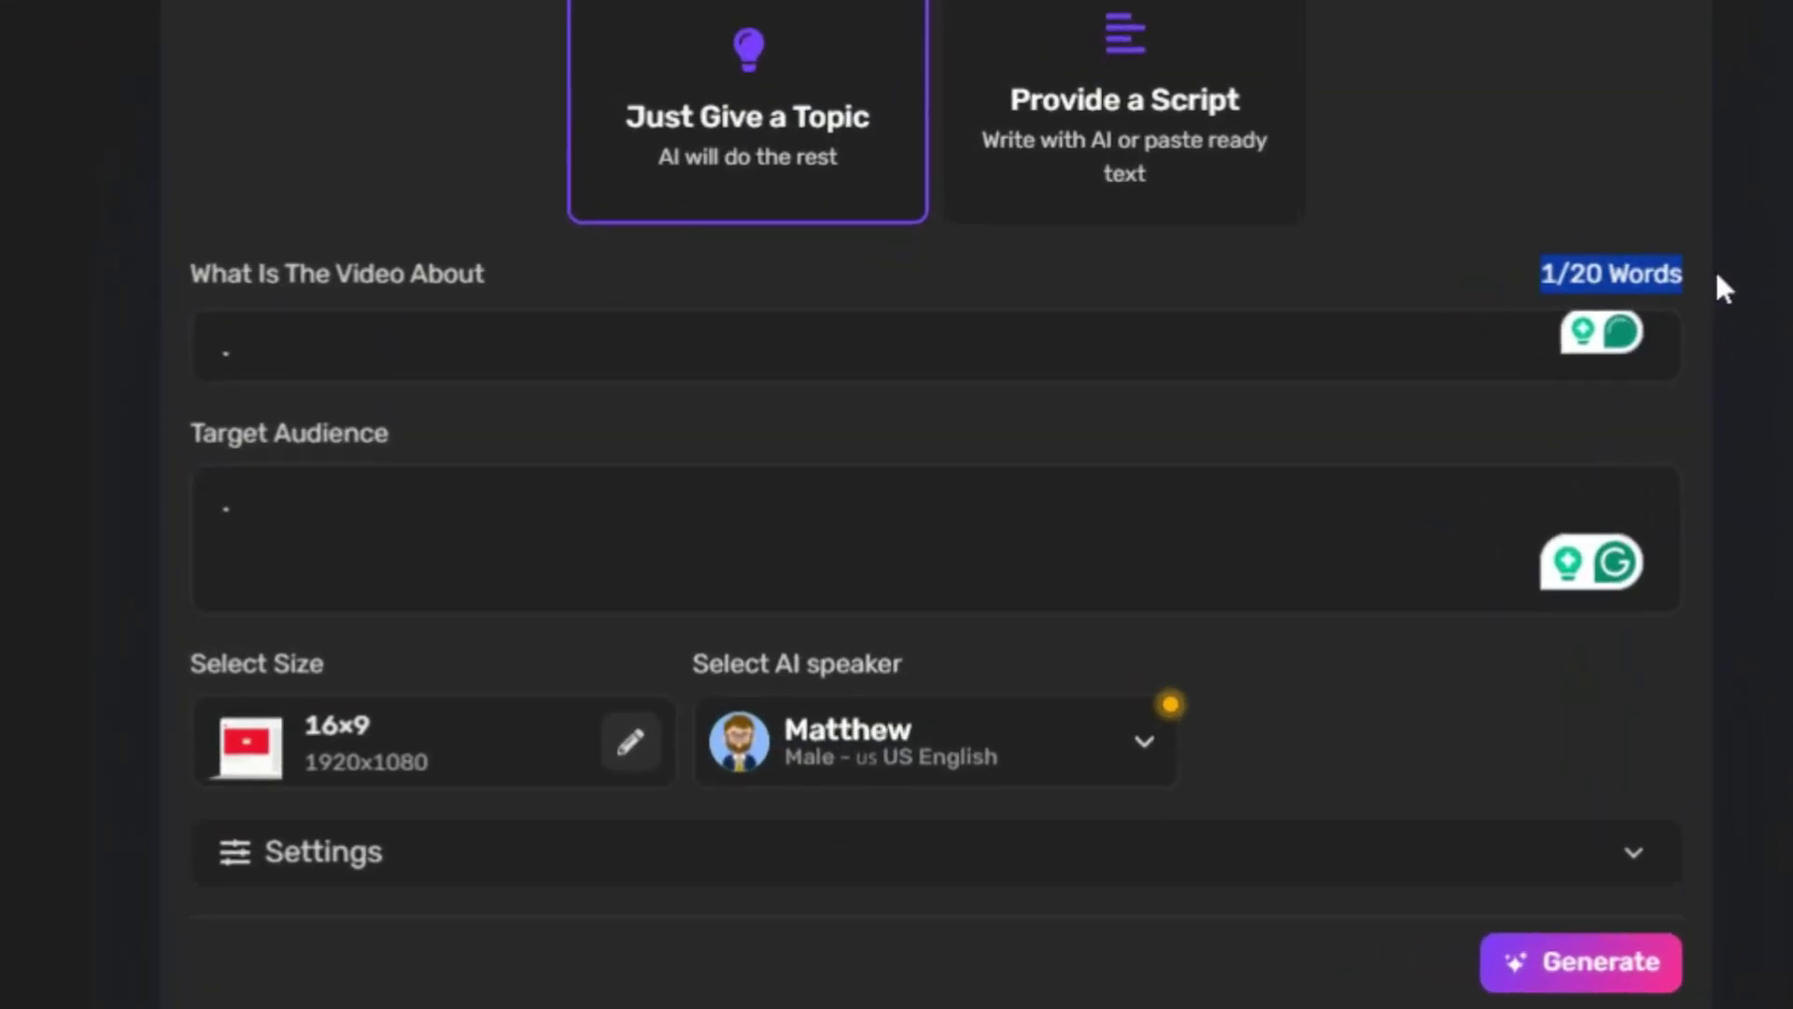
pyautogui.click(112, 320)
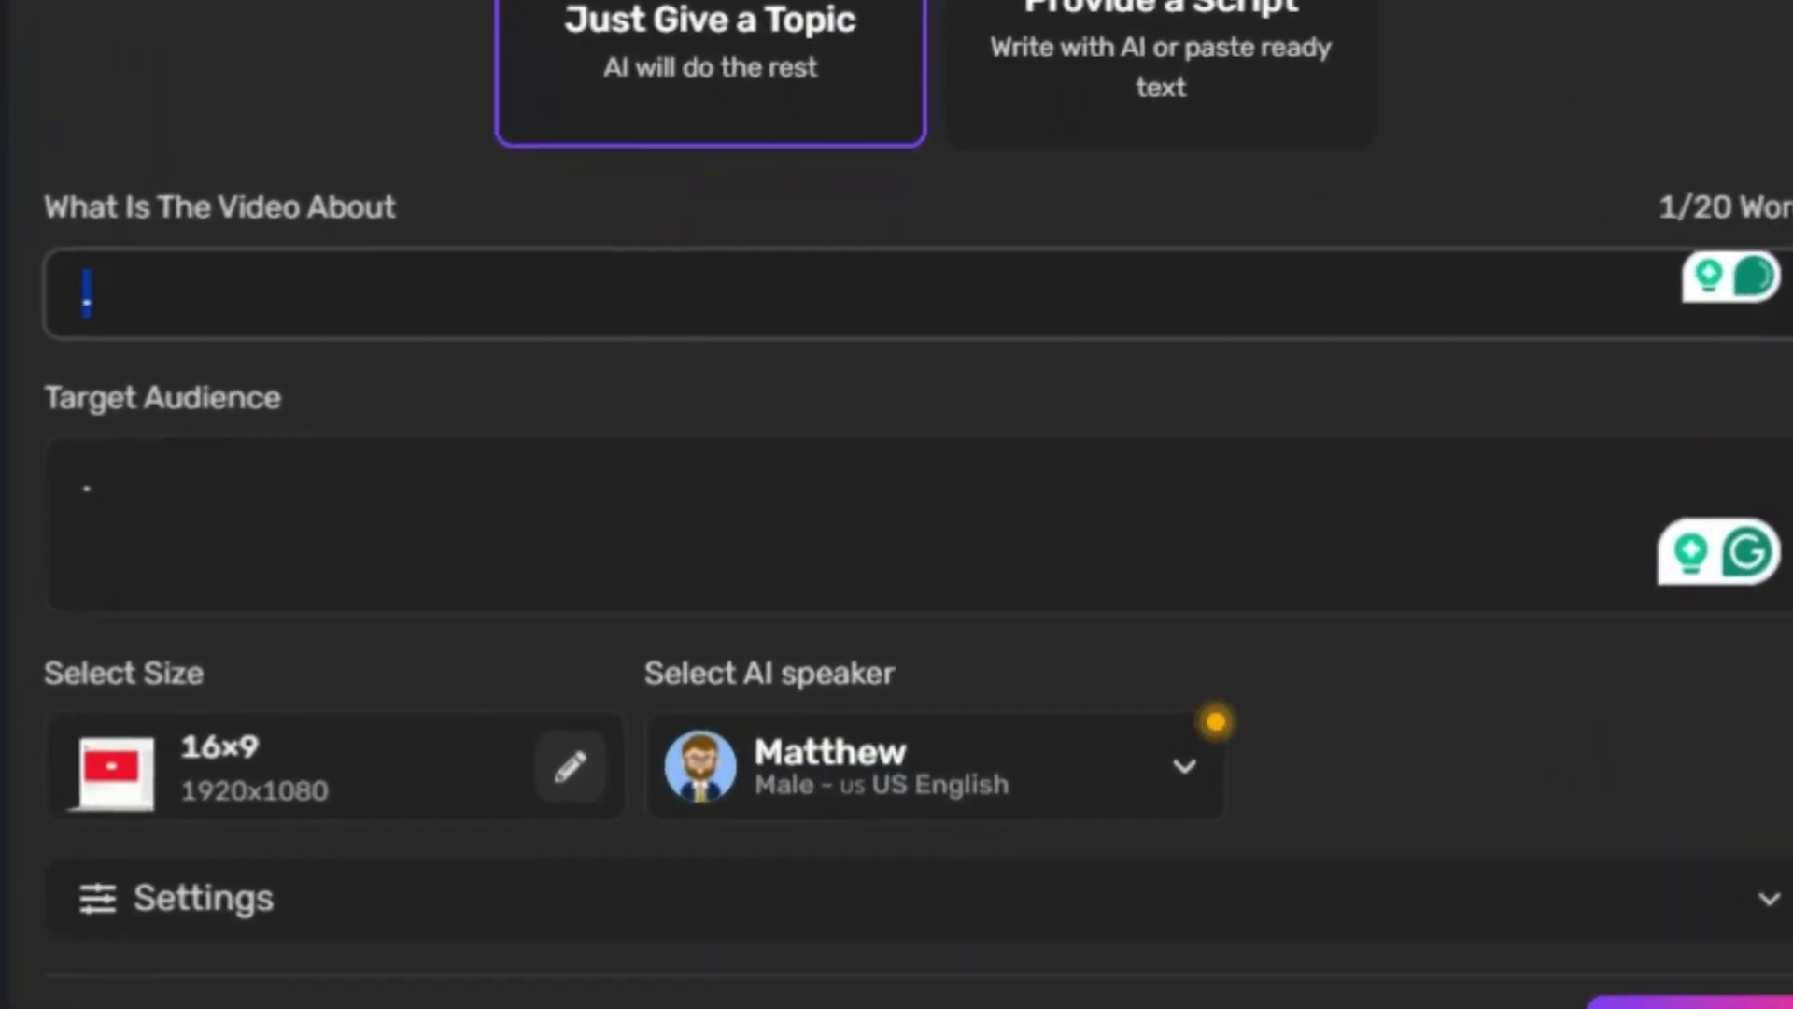
pyautogui.write('The Power of Influencer Marketing in the Digital Period')
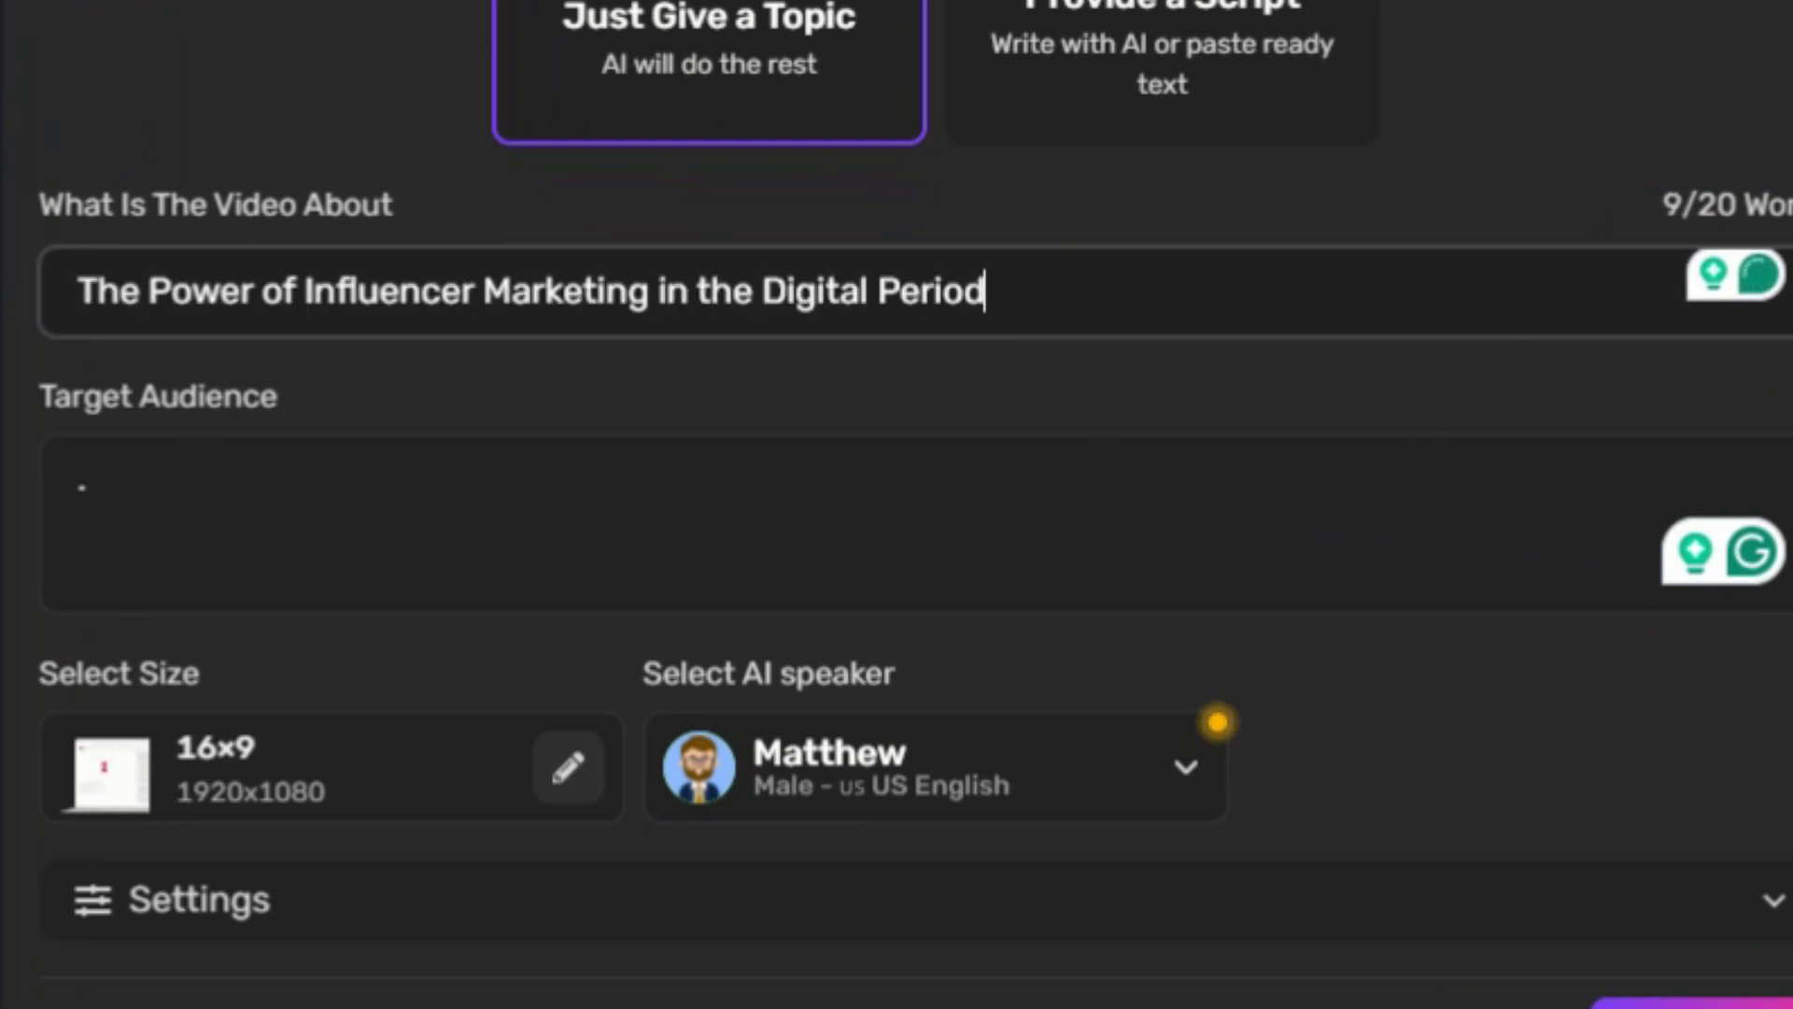
# Step: Enter 'United State, Ages 18-35' as the target audience and generate the video
pyautogui.click(85, 481)
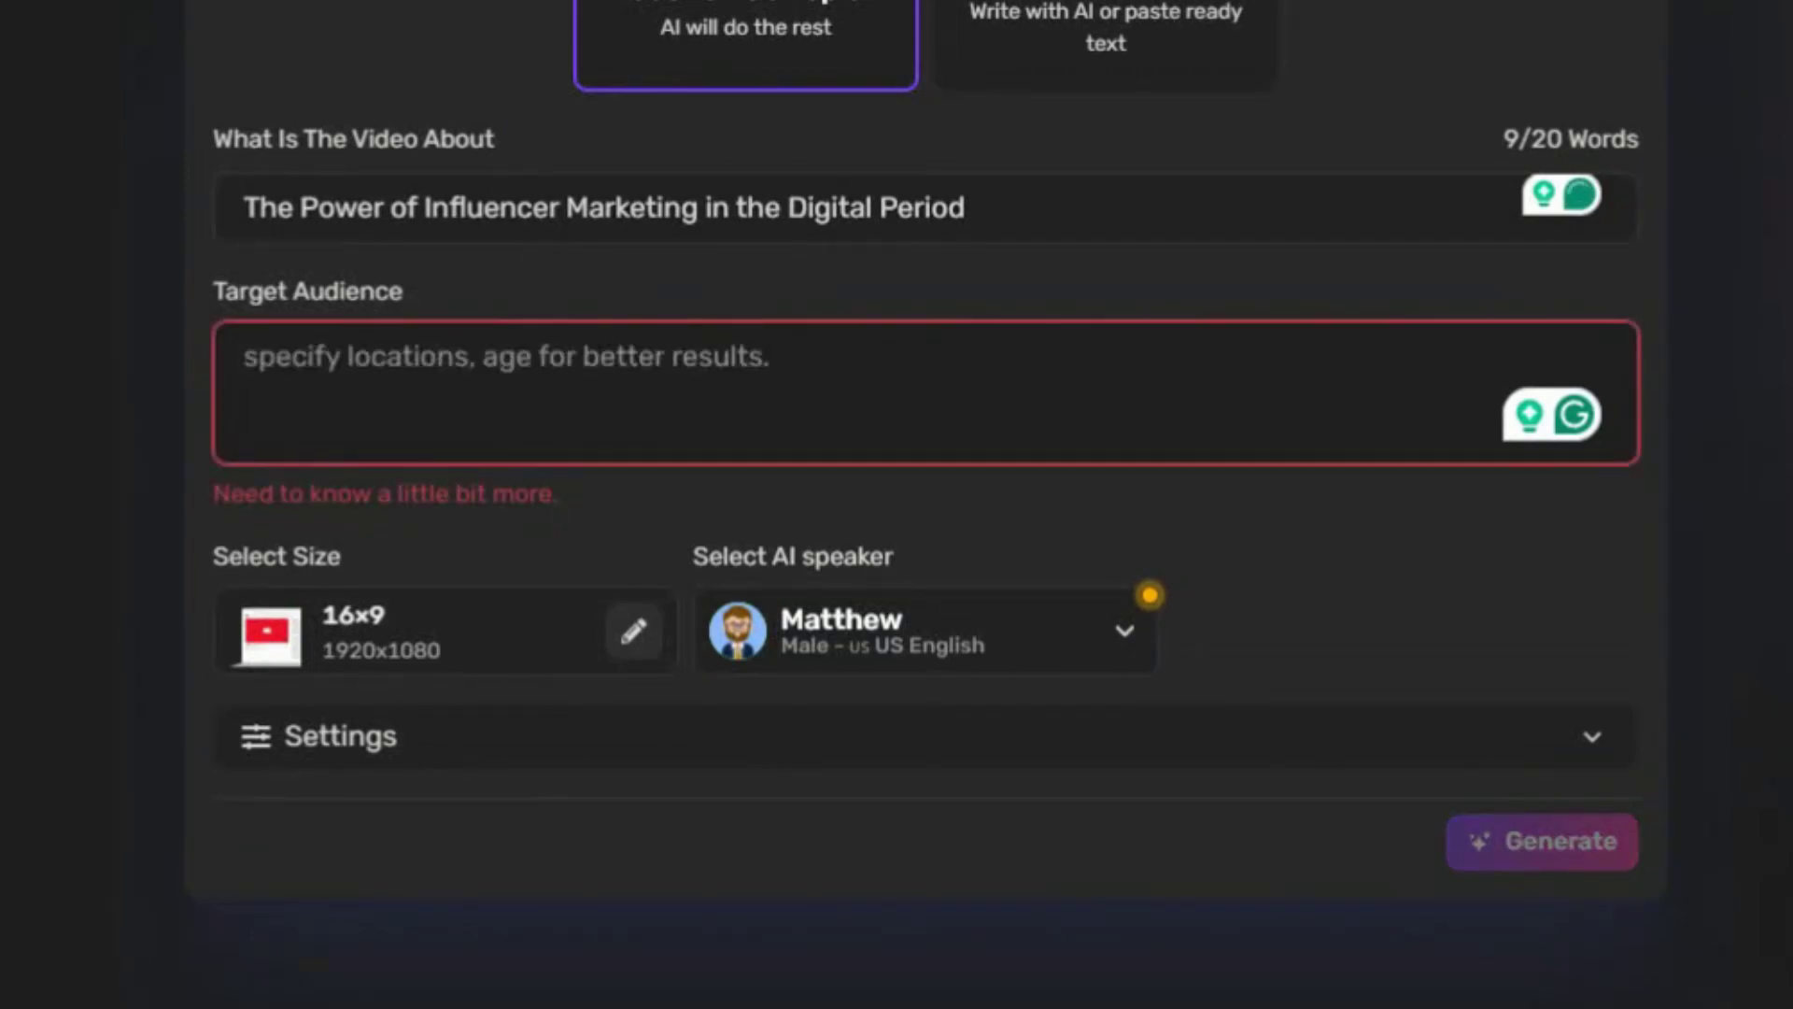
pyautogui.write('United')
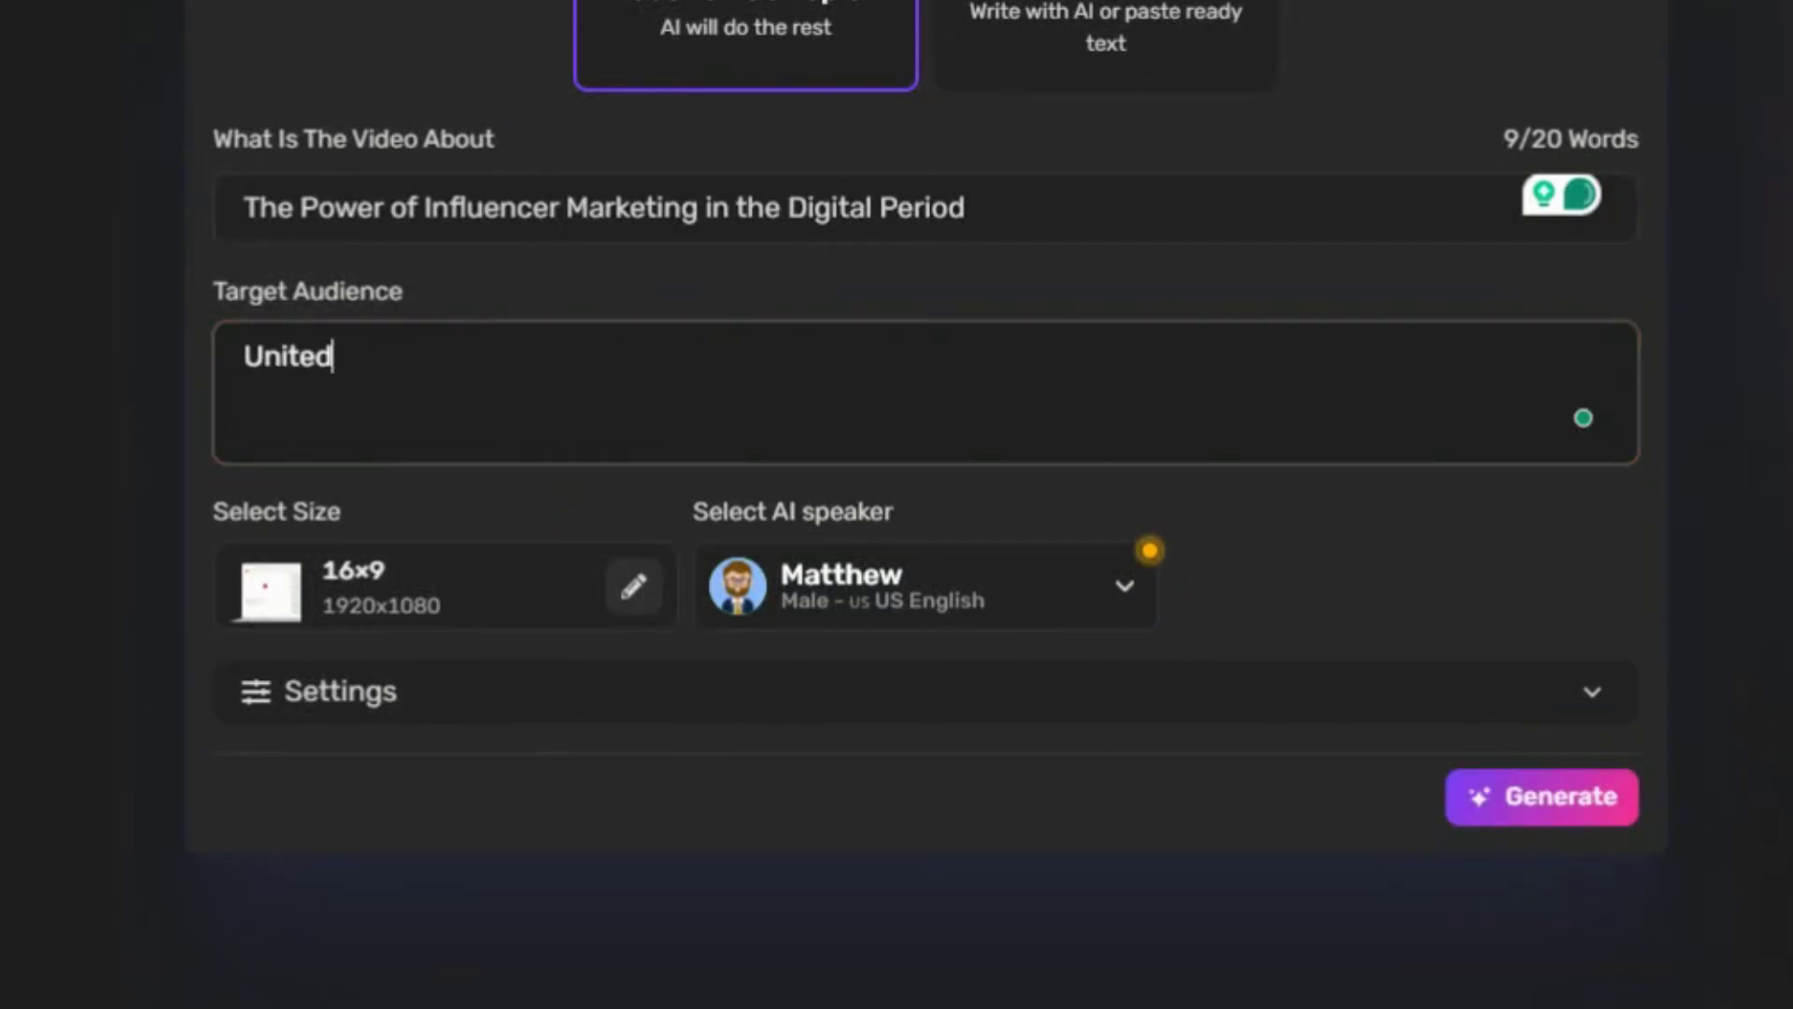
pyautogui.write(' State')
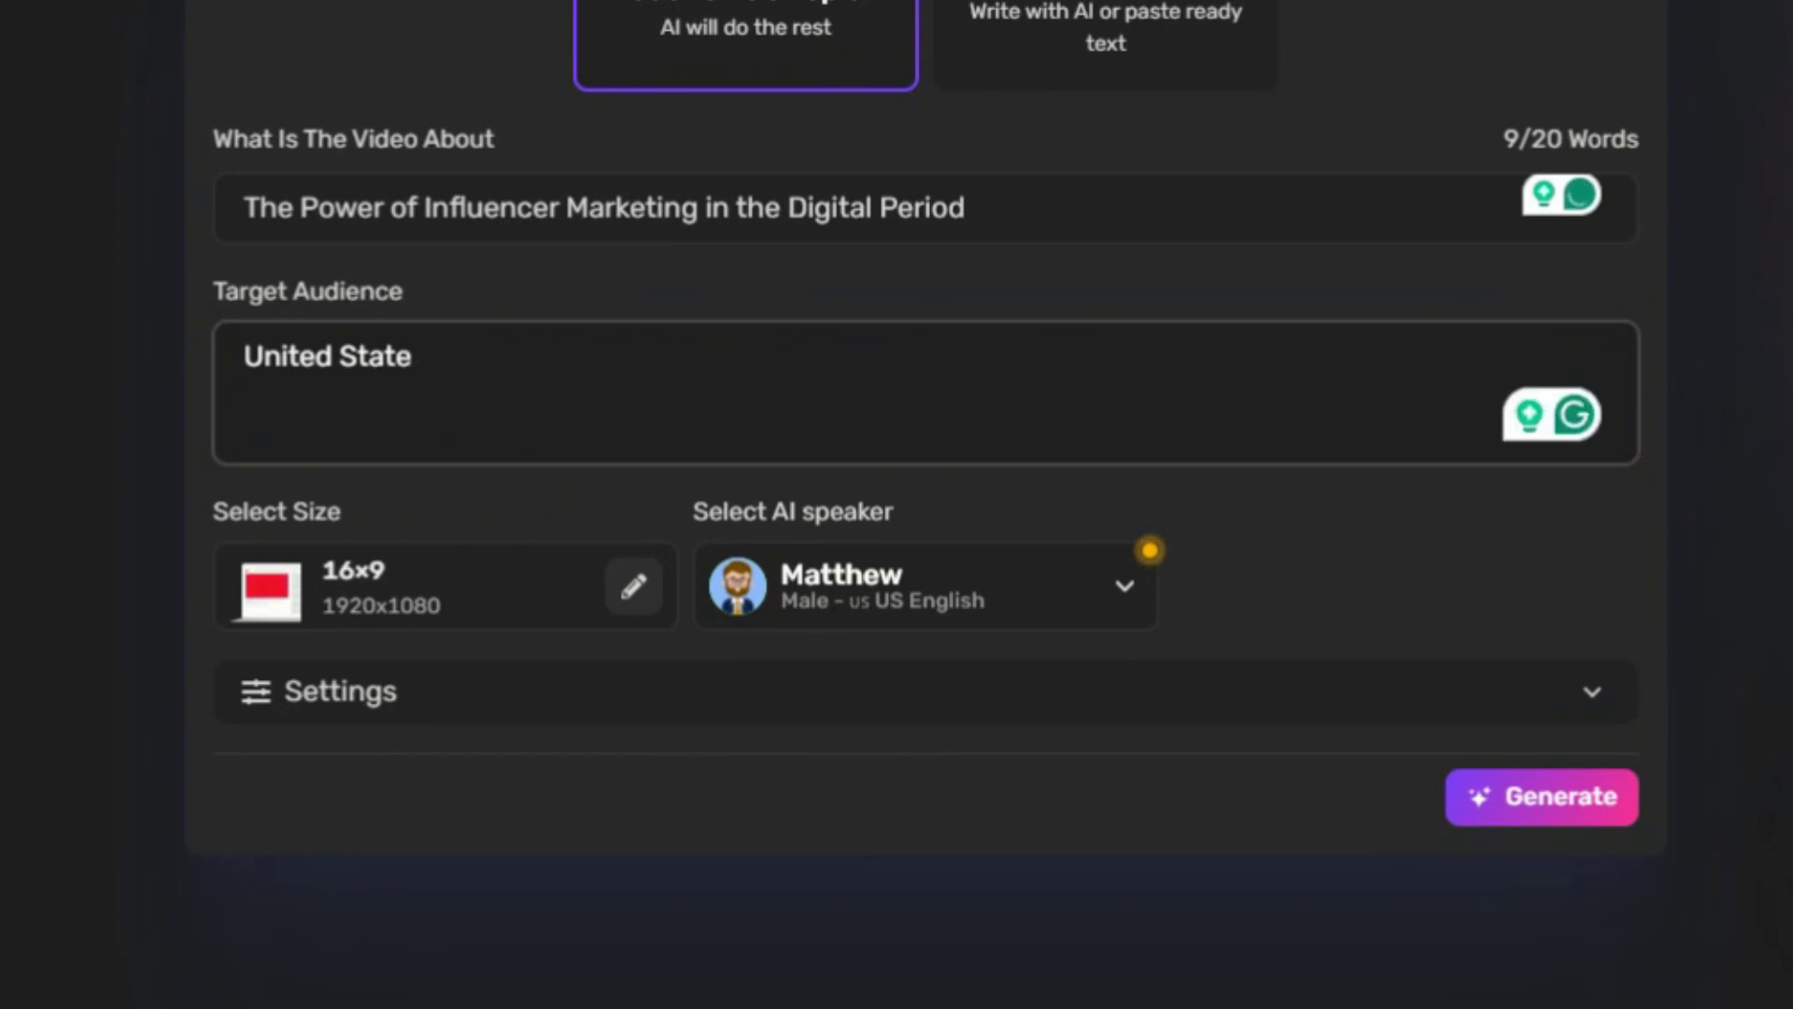
pyautogui.write(', Age')
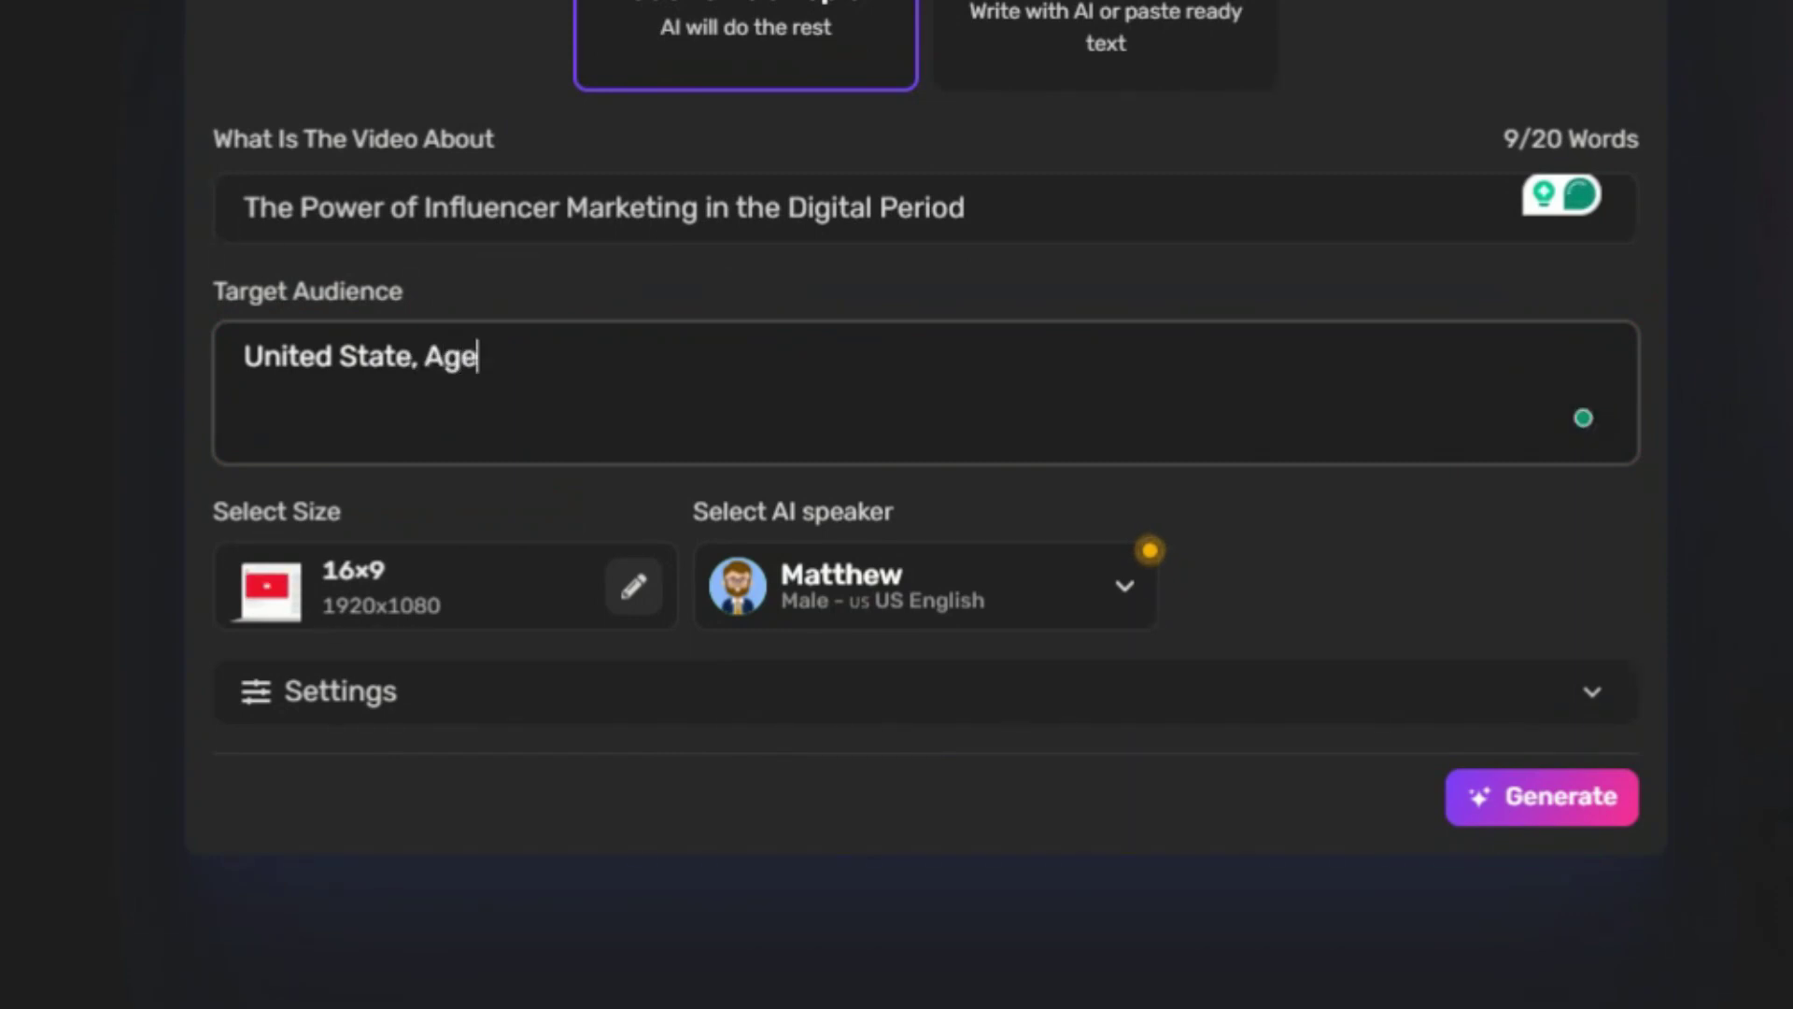
pyautogui.write('s 18-35')
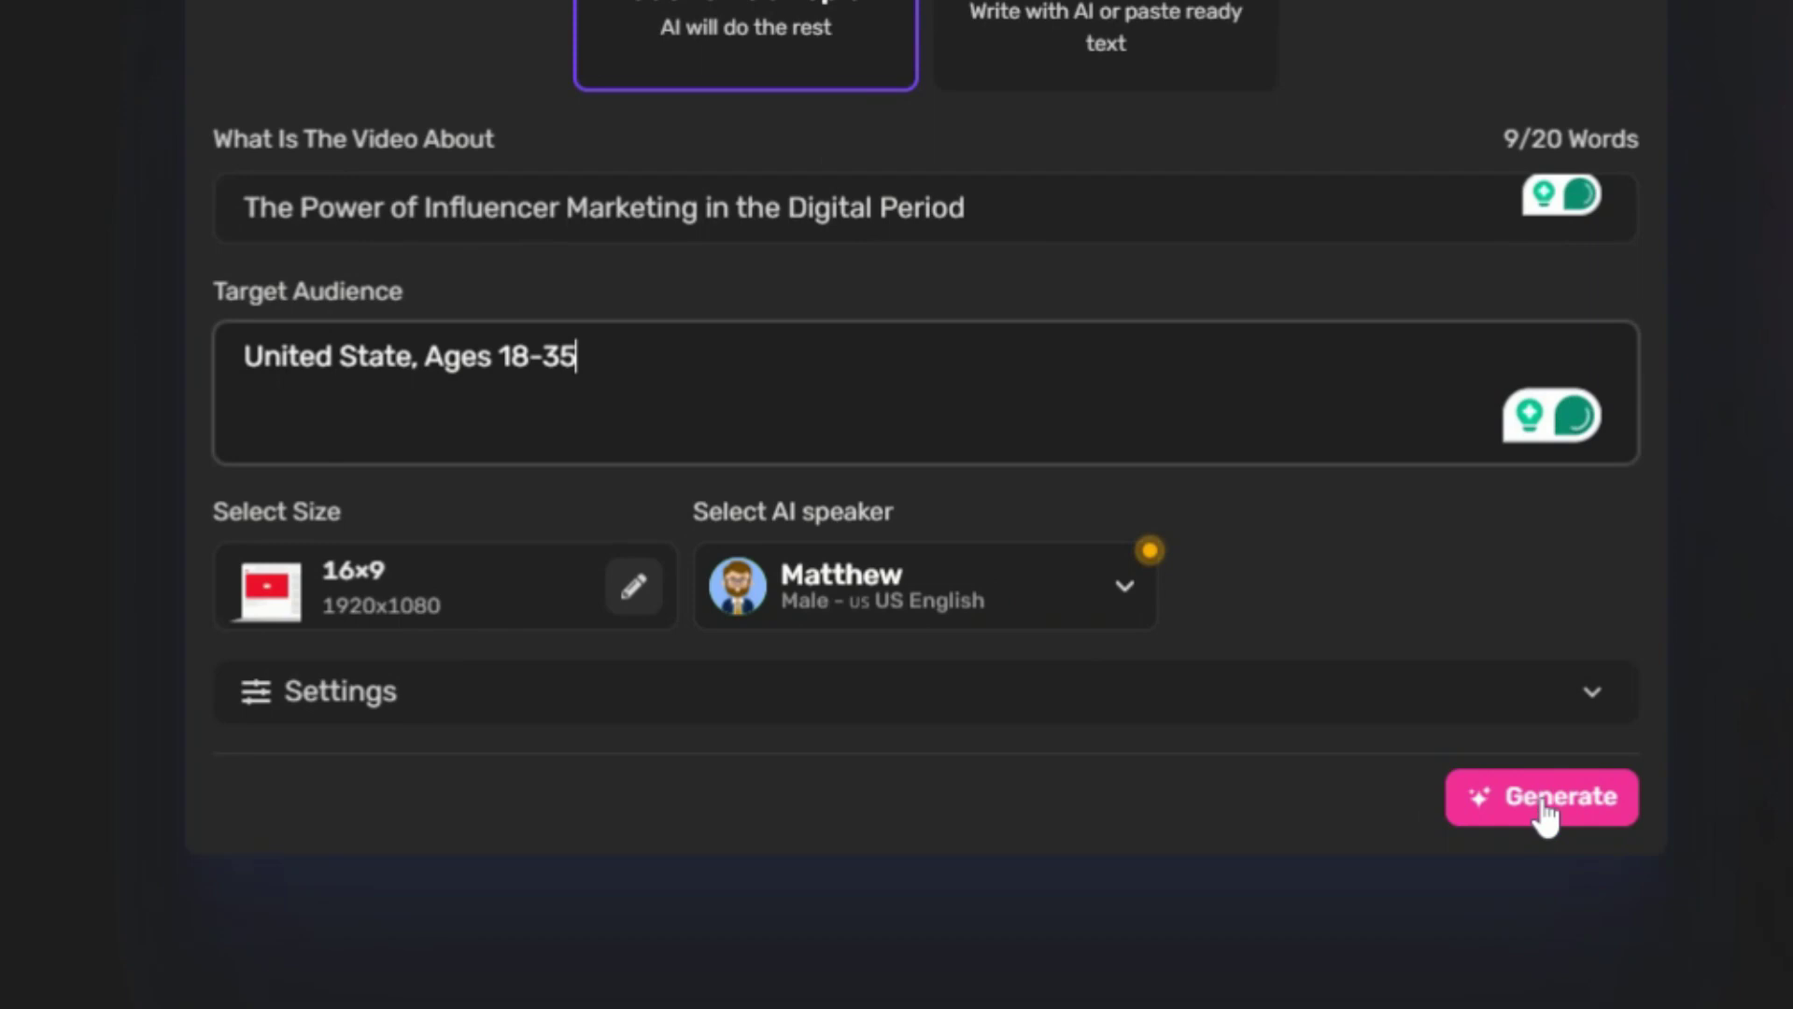
pyautogui.click(1541, 796)
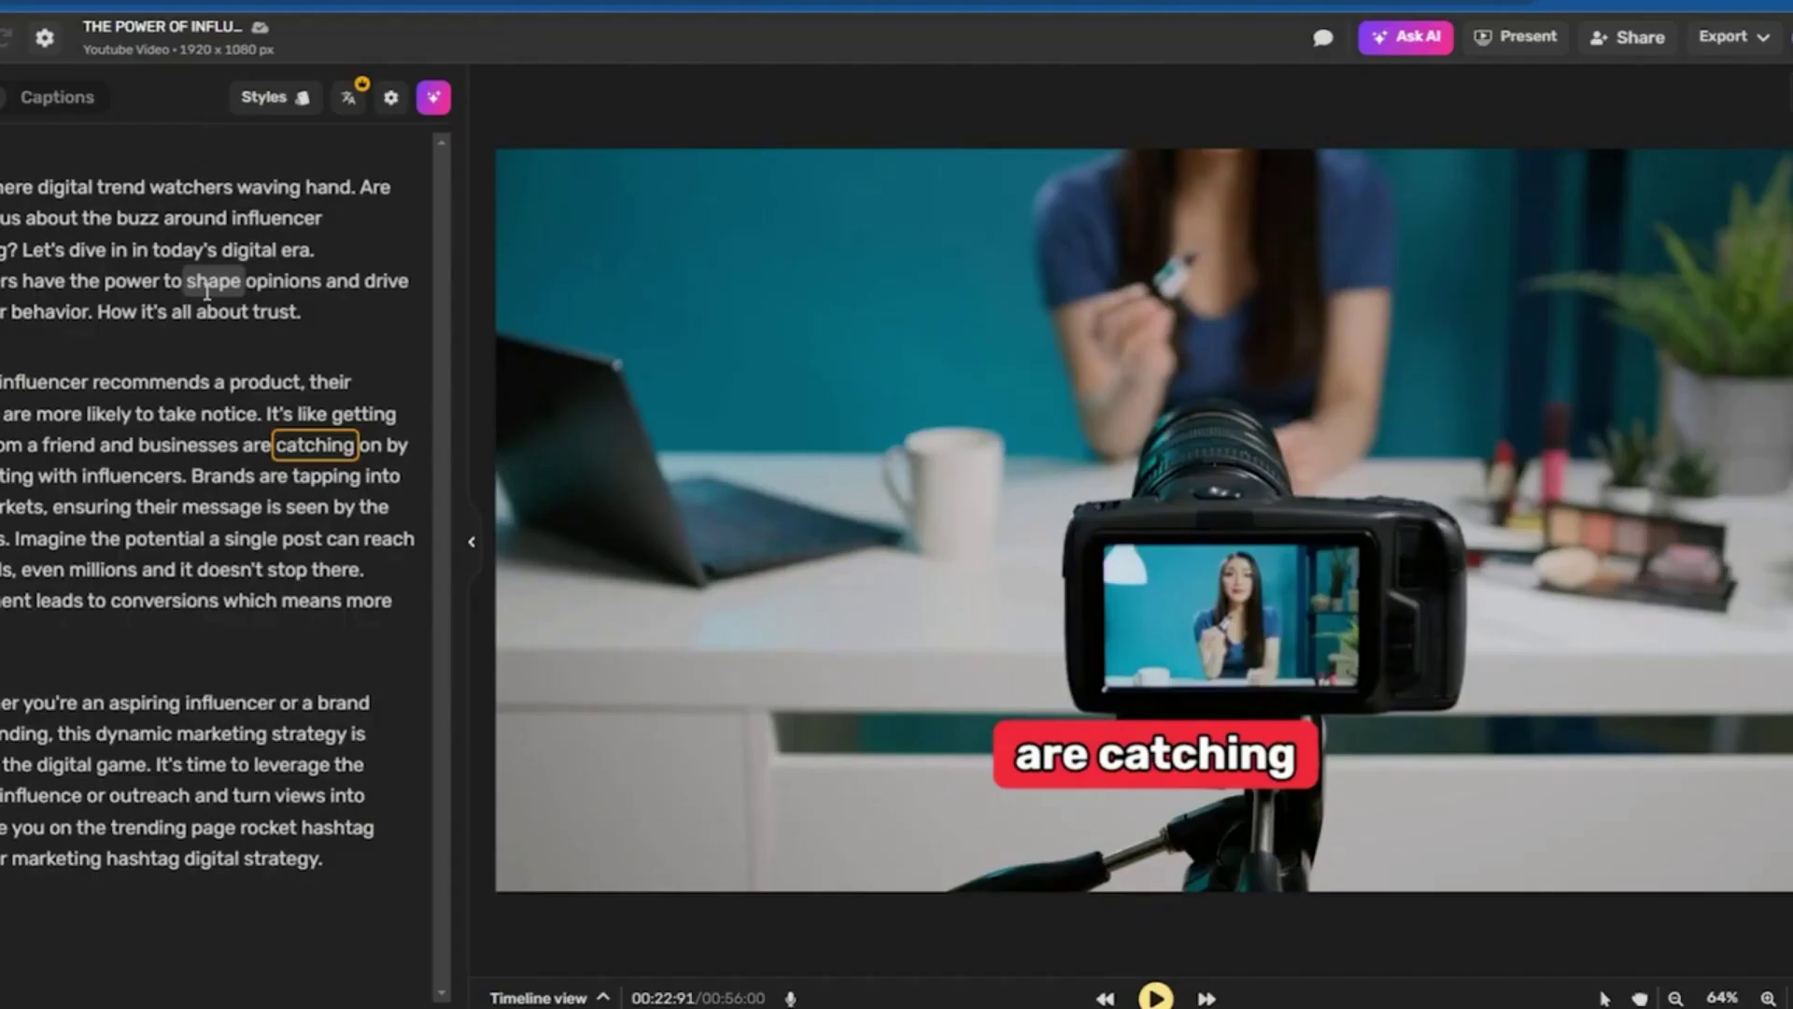
# Step: Seek to the transcript words shape, conversions and potential, then select the on-screen subtitle
pyautogui.click(207, 284)
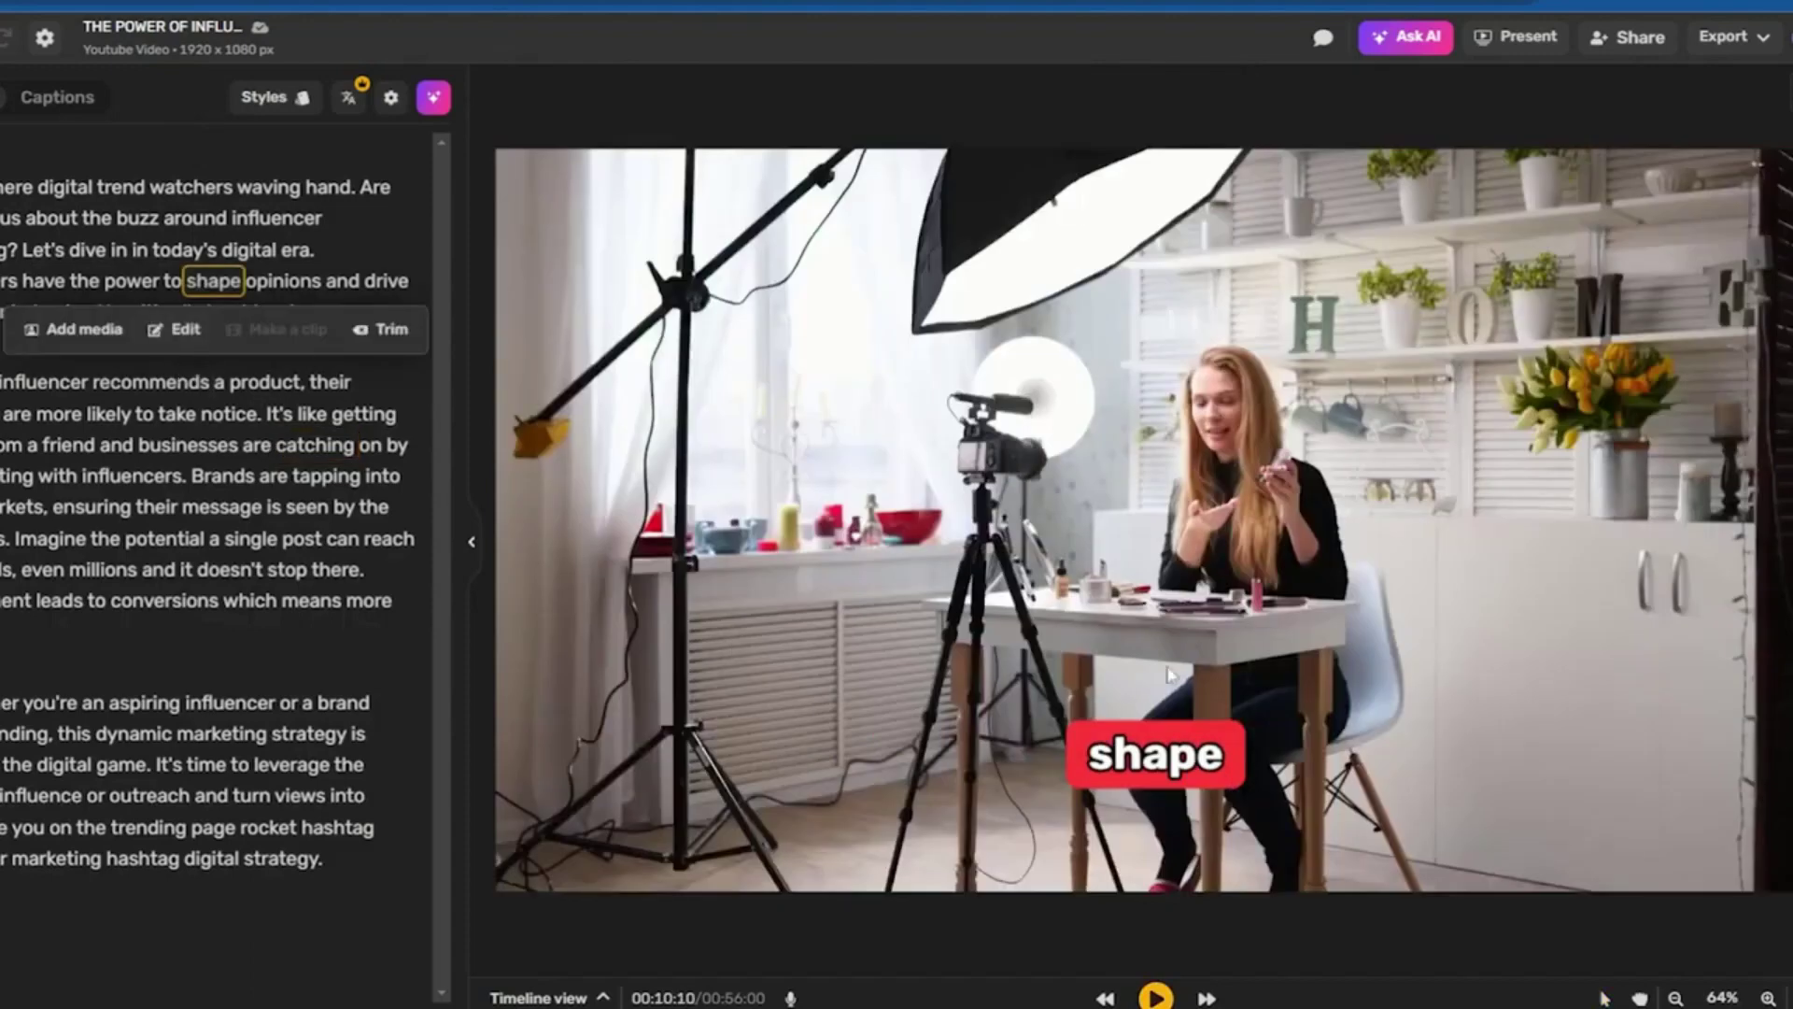
pyautogui.click(213, 605)
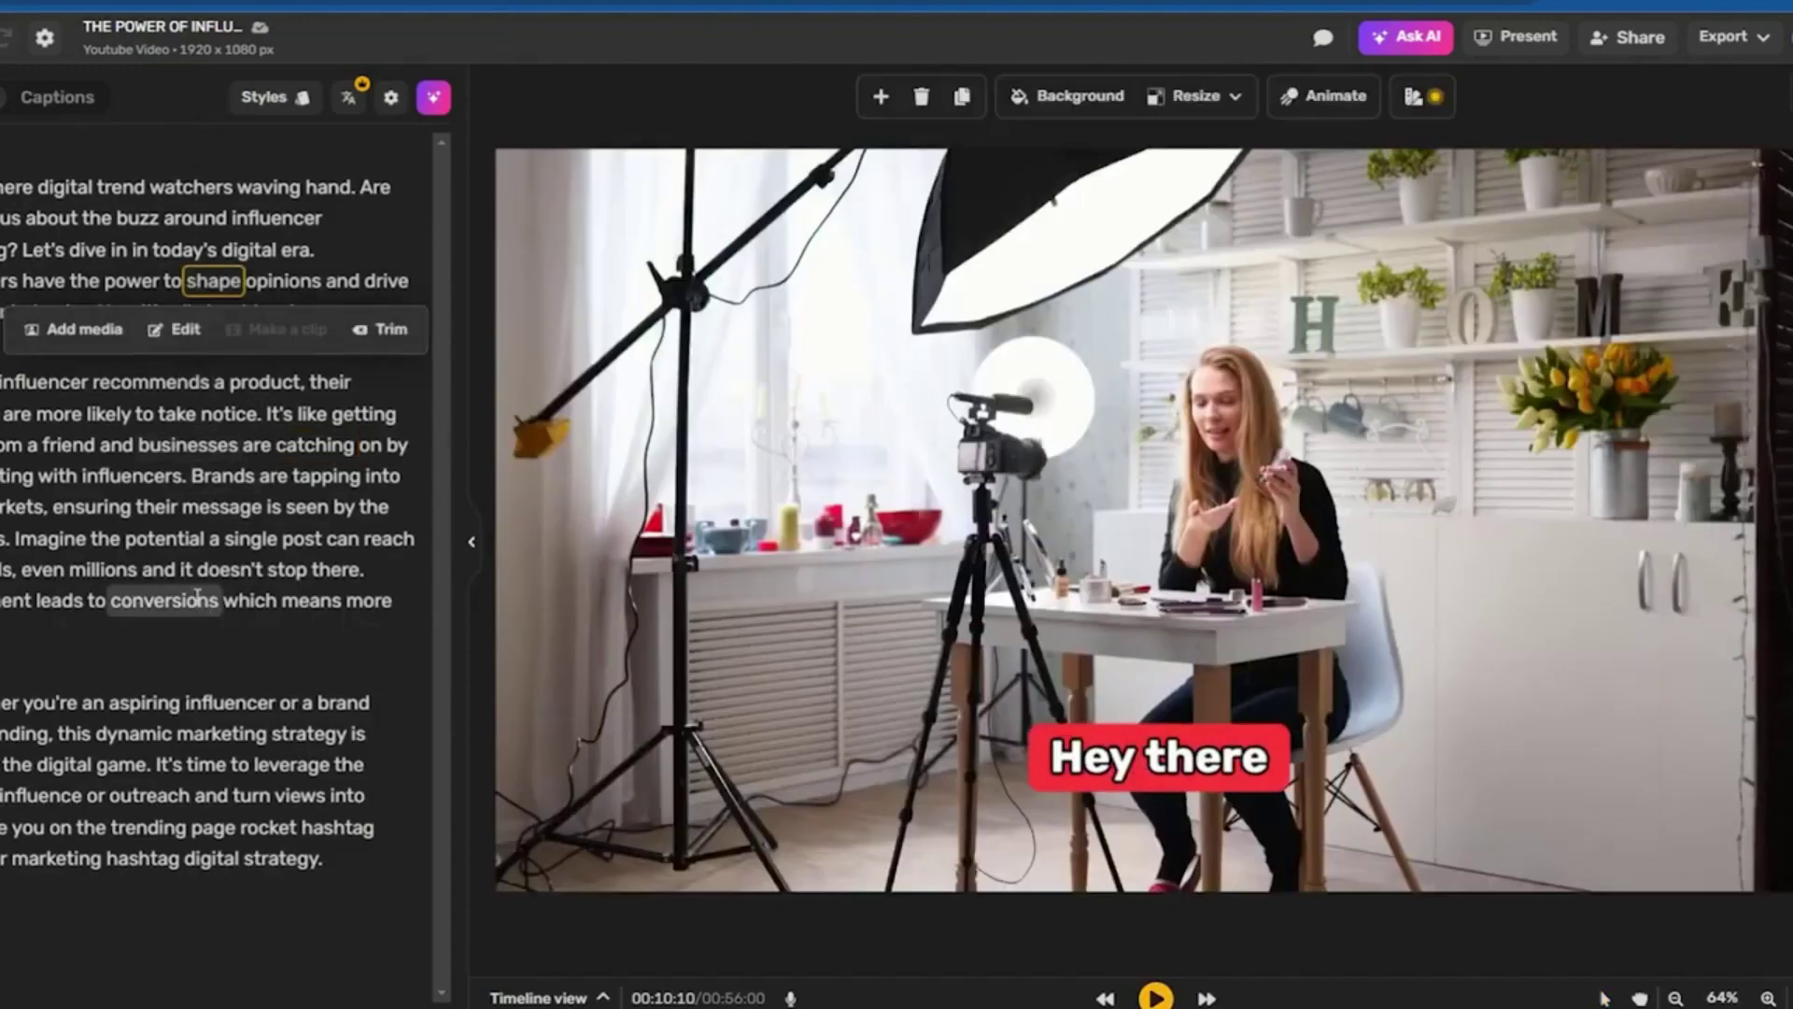
pyautogui.click(163, 539)
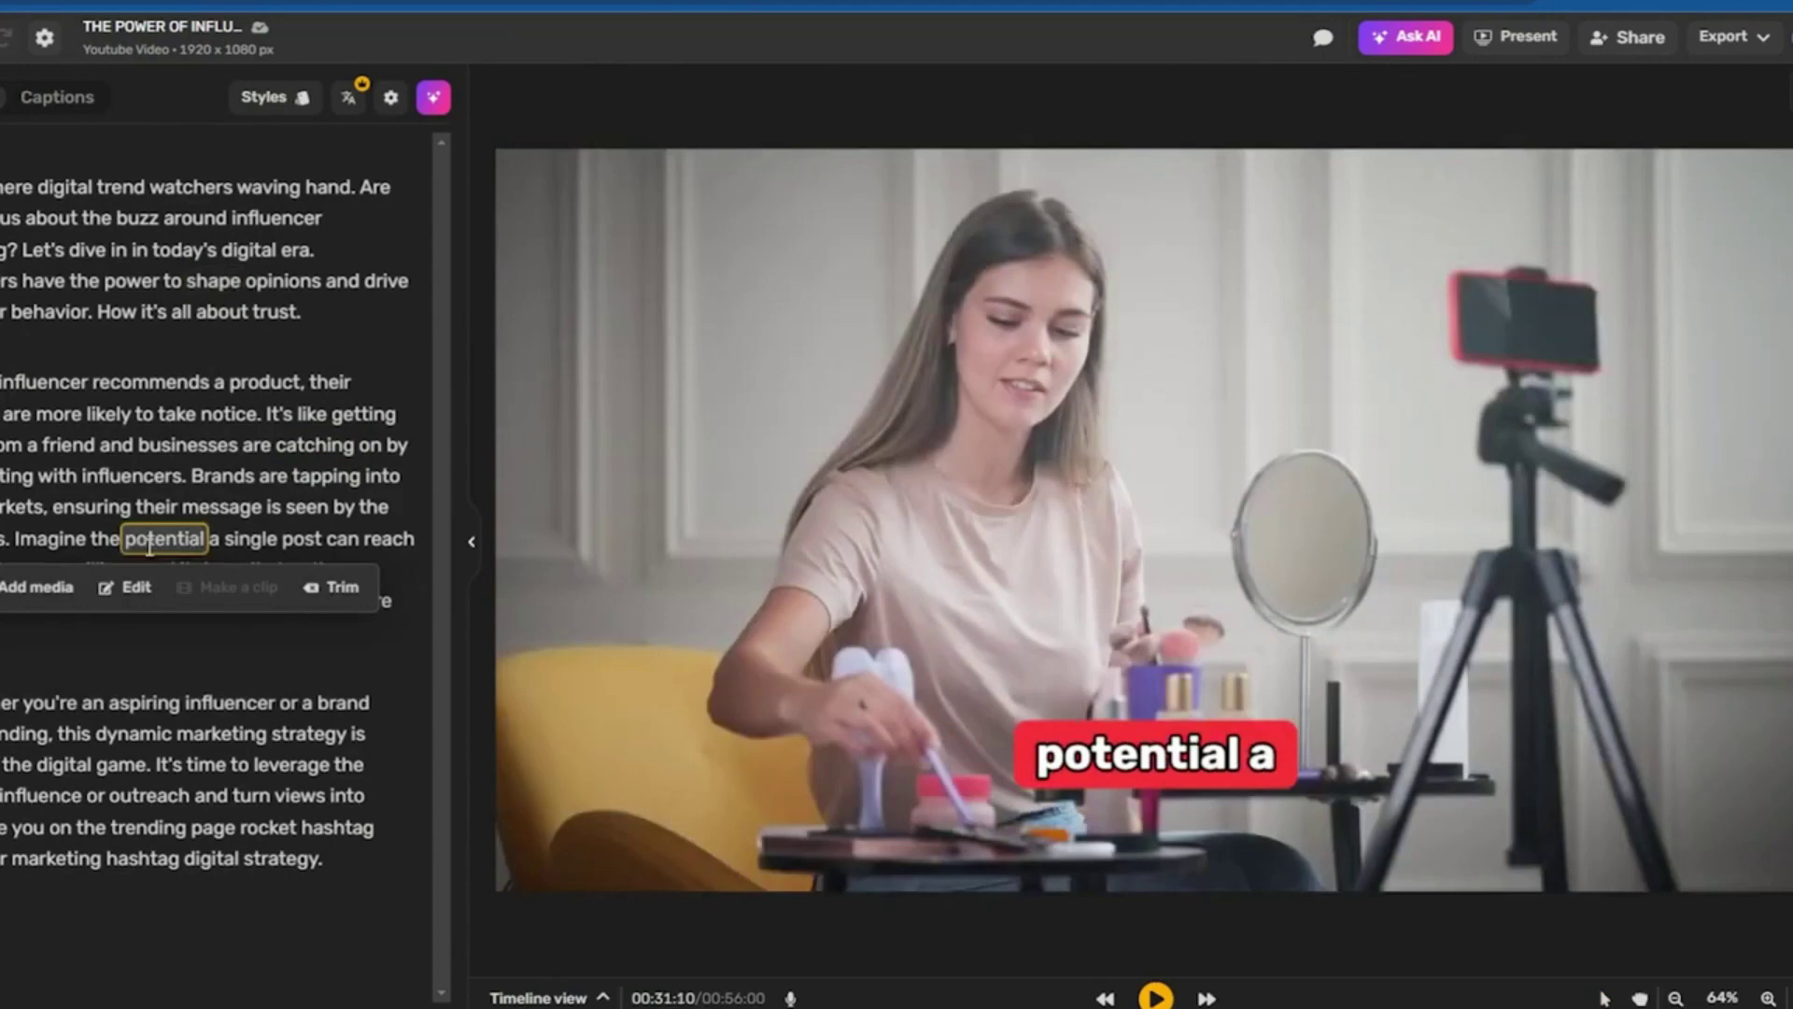
pyautogui.click(1083, 764)
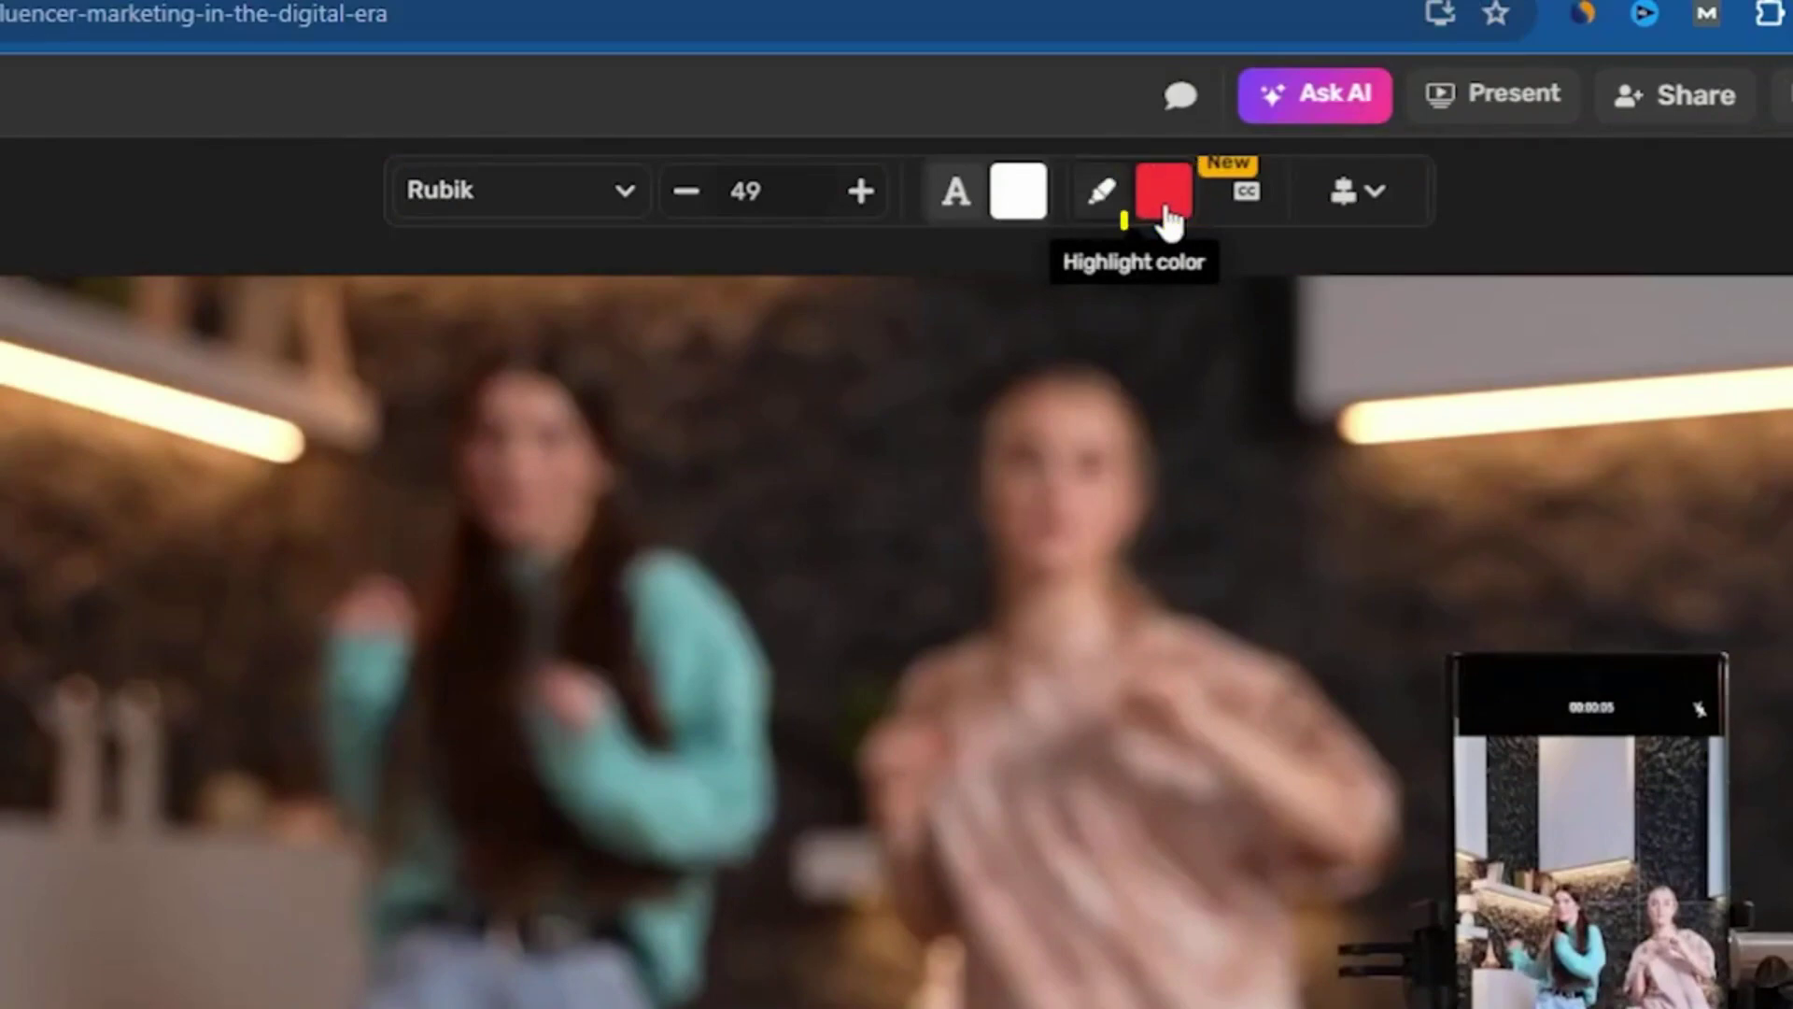
# Step: Make the subtitle highlight transparent and set the font to Rubik Extra-Bold Italic
pyautogui.click(1164, 217)
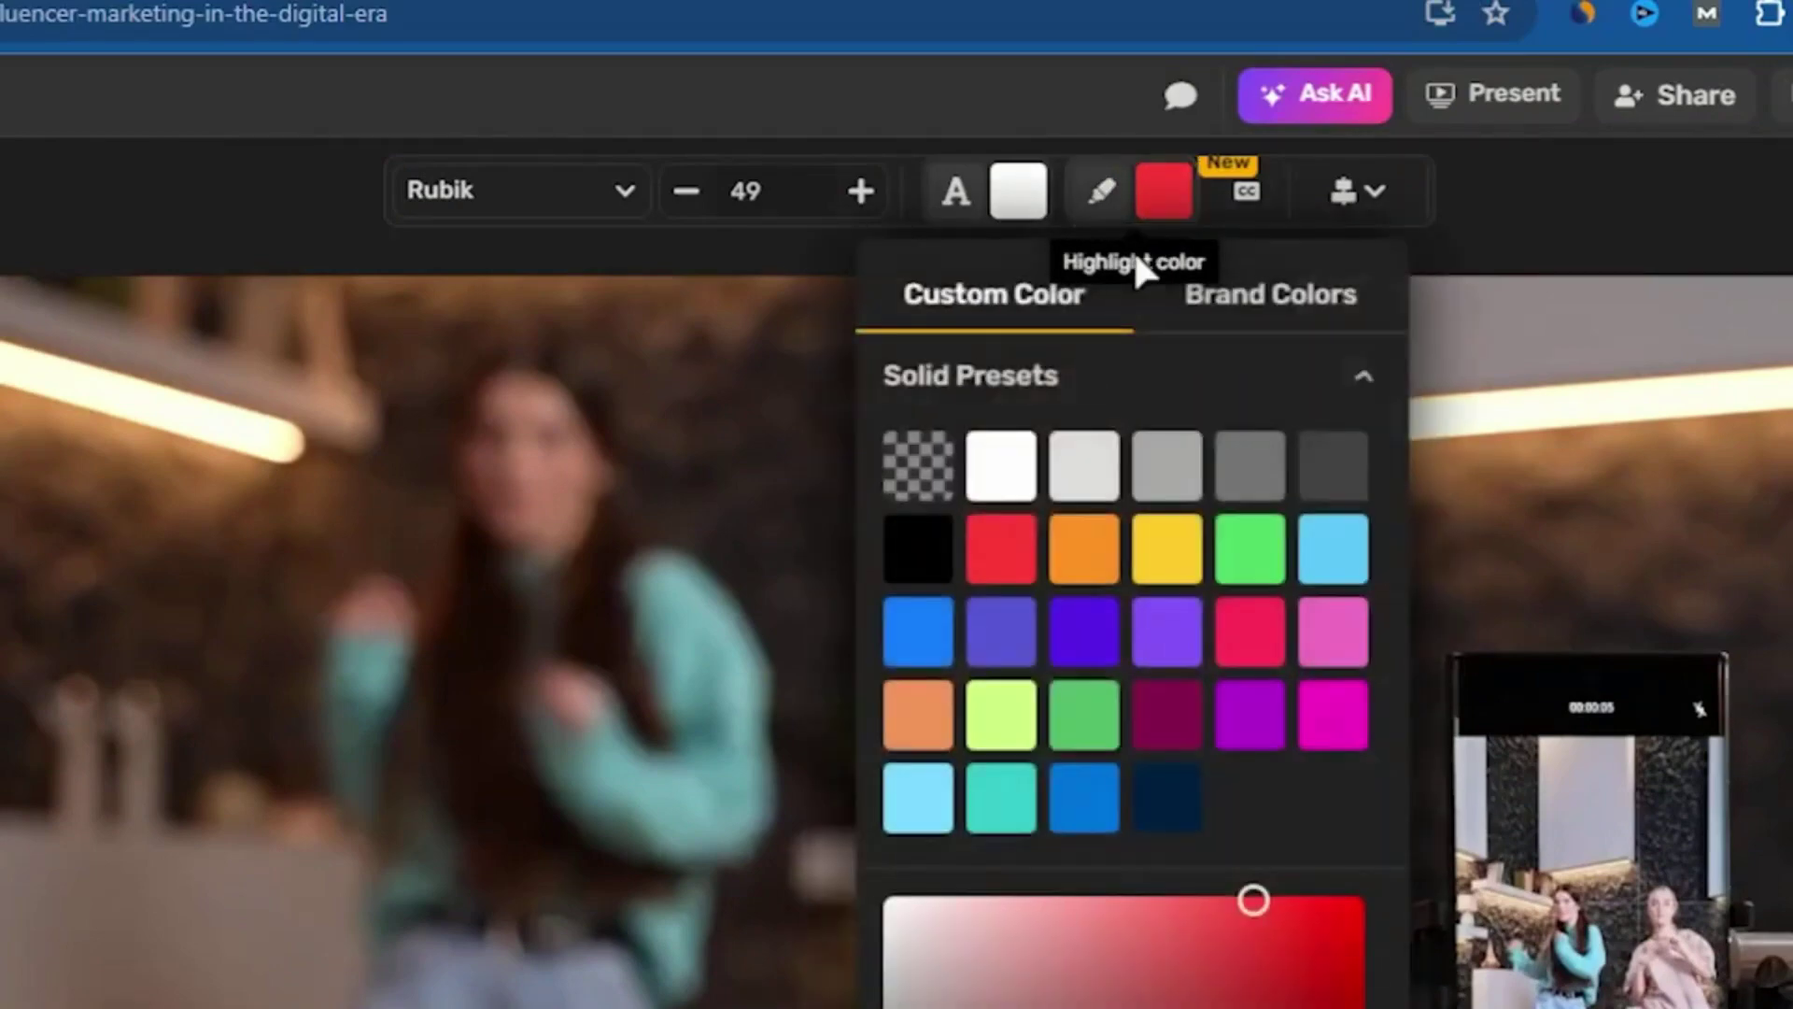
pyautogui.click(923, 478)
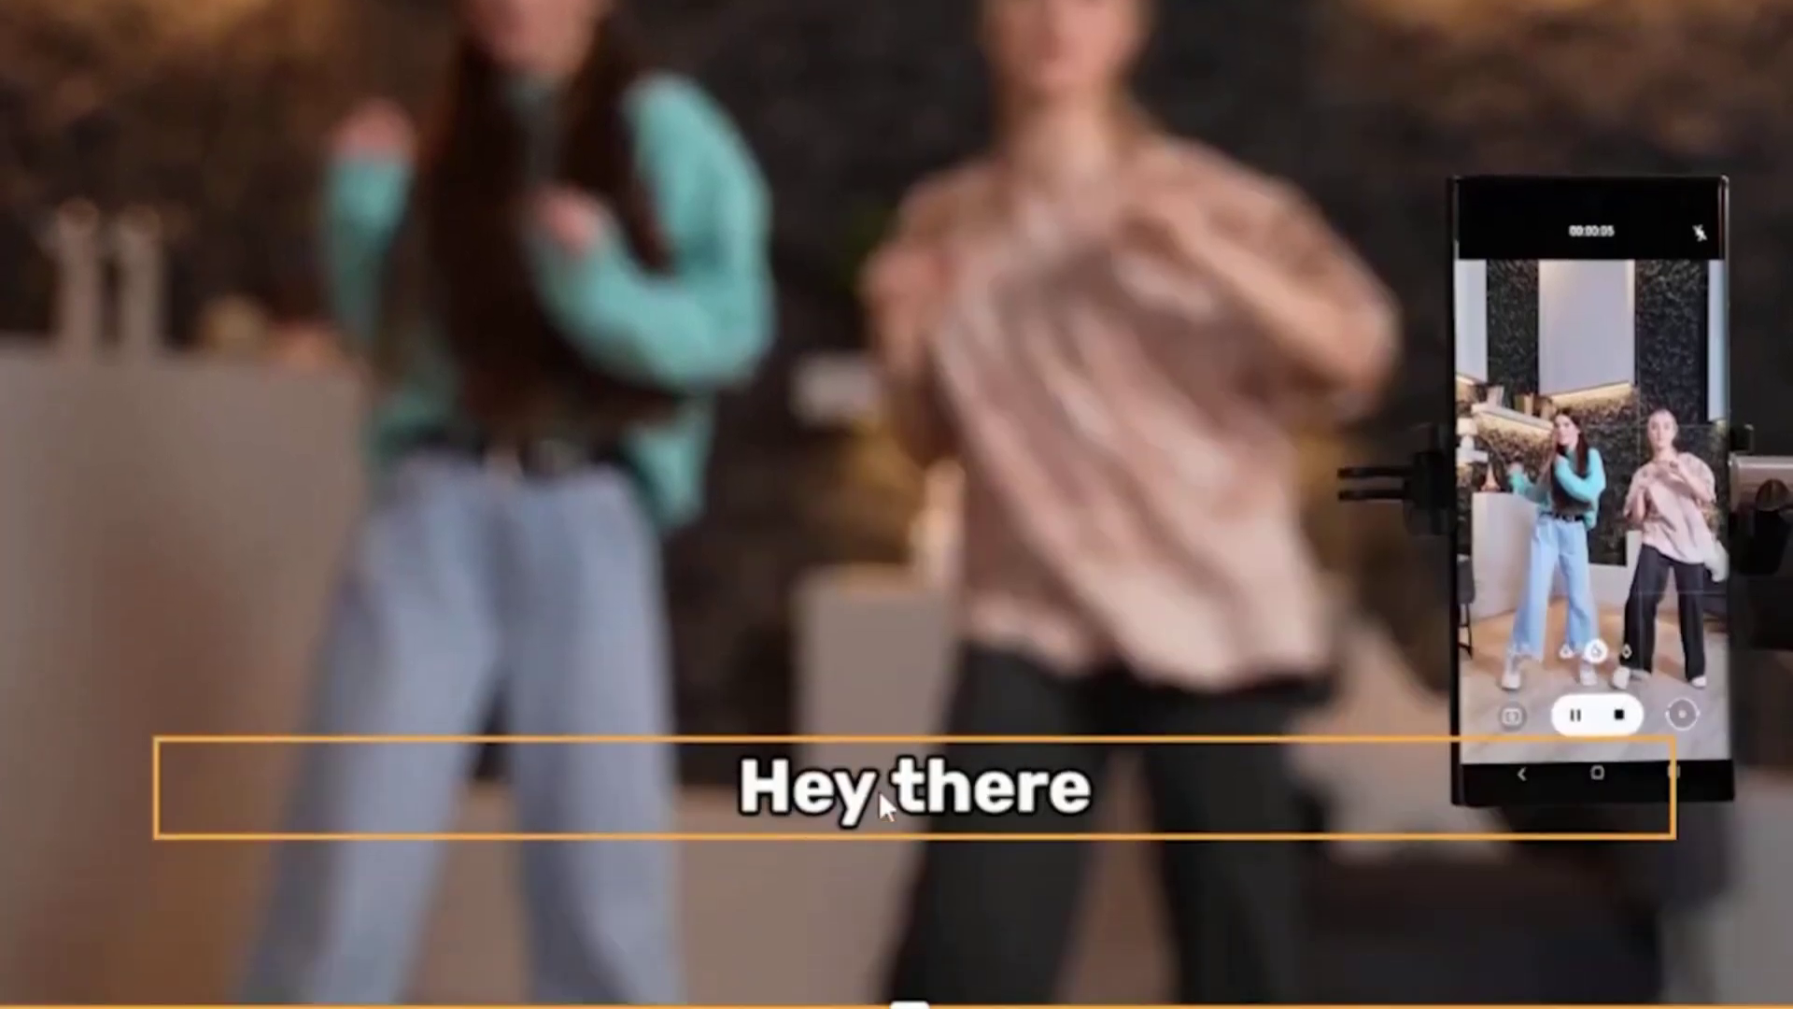
pyautogui.click(886, 787)
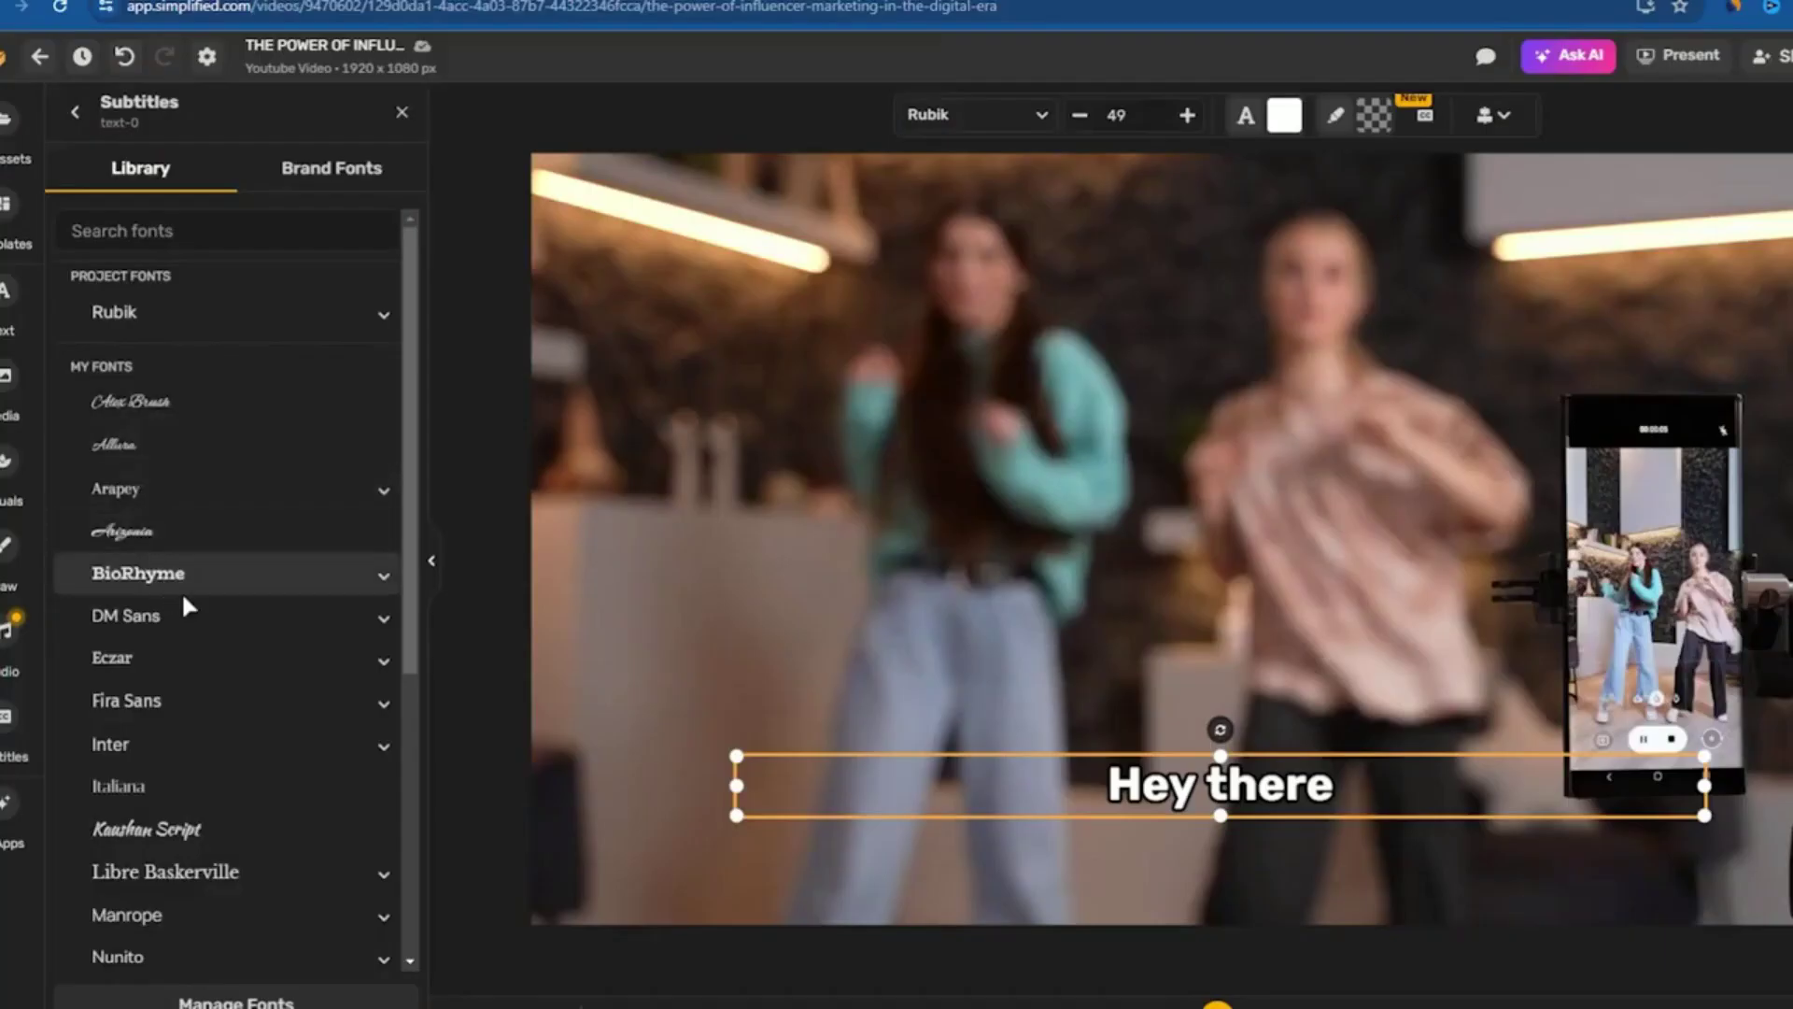
pyautogui.scroll(-5, 228, 669)
pyautogui.scroll(-1, 224, 659)
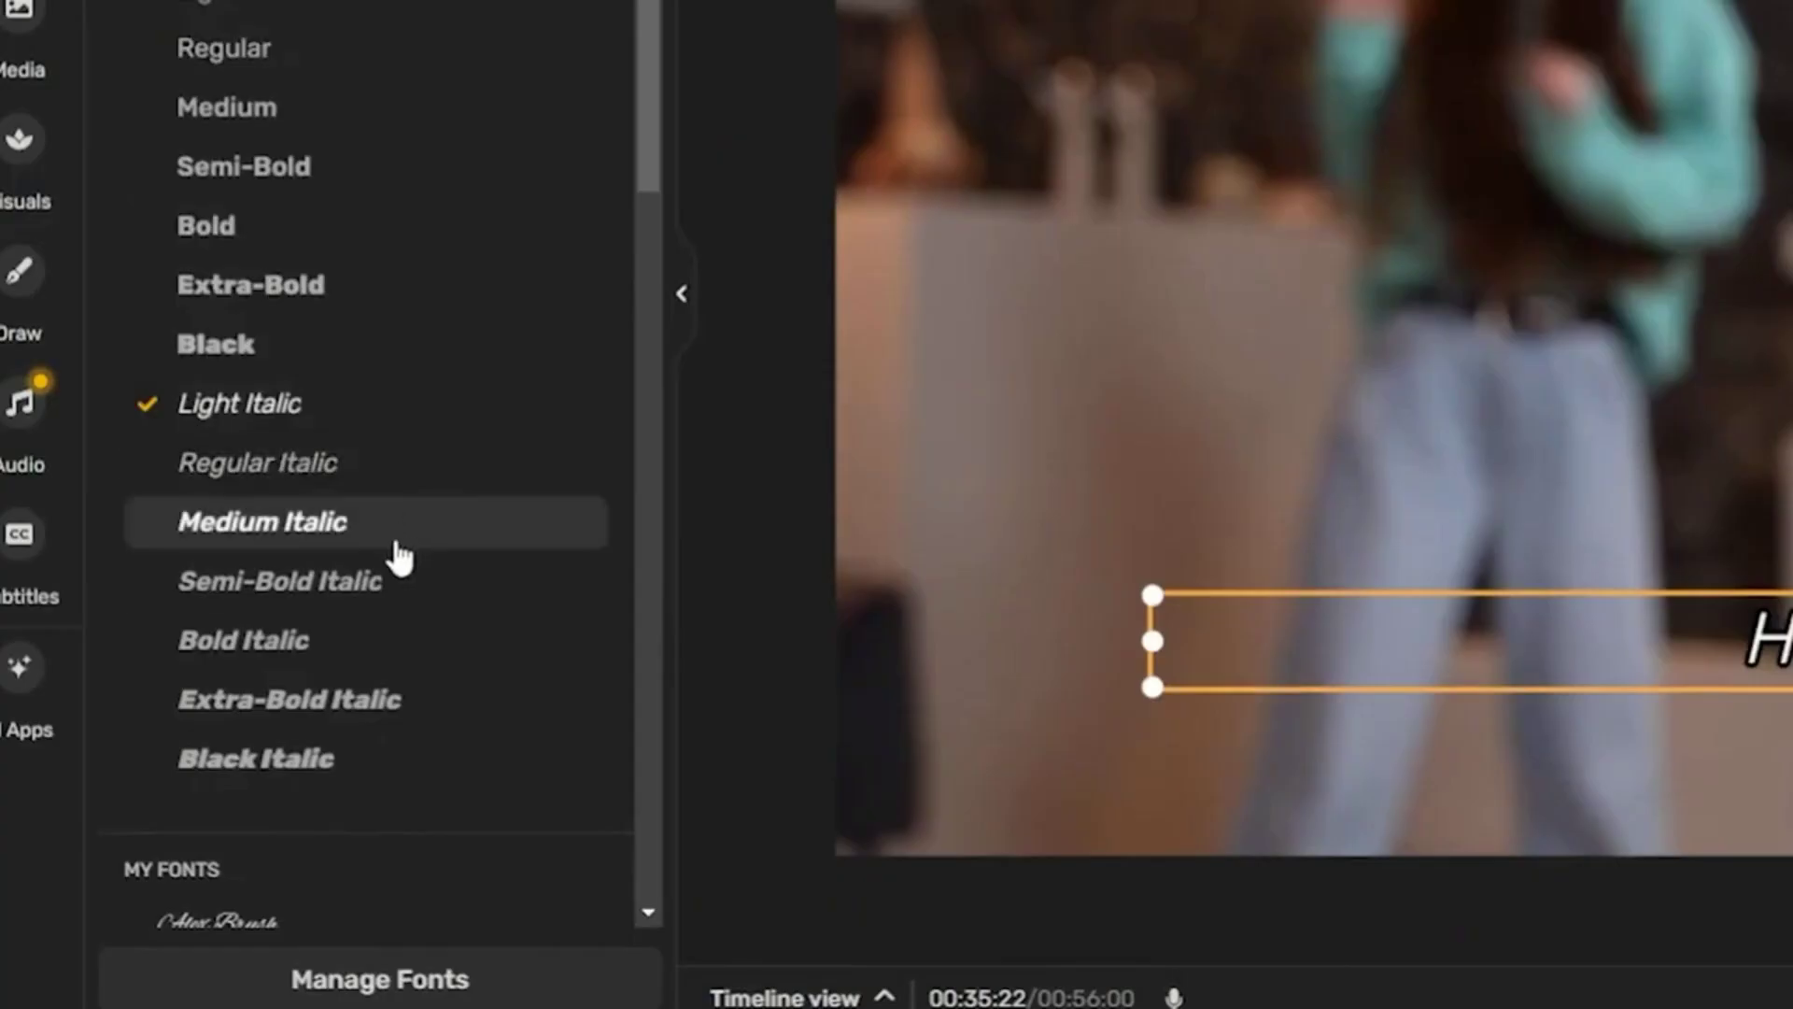
pyautogui.click(313, 698)
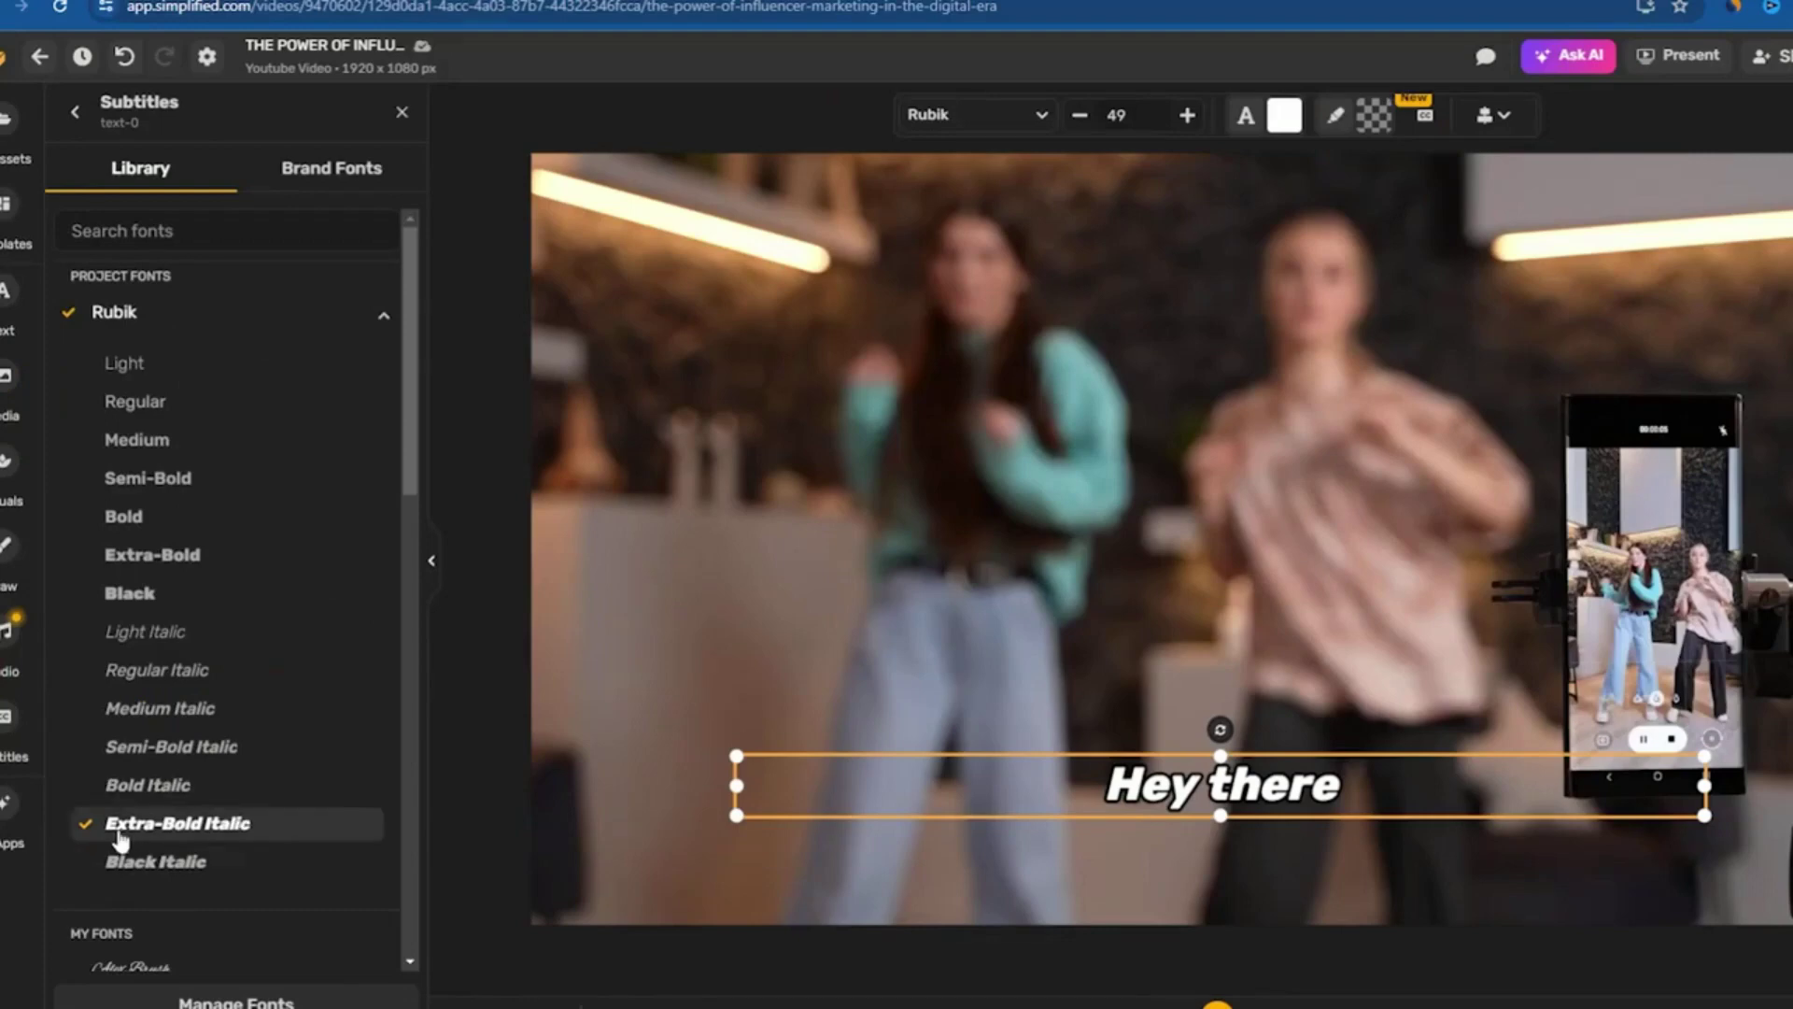
pyautogui.click(983, 127)
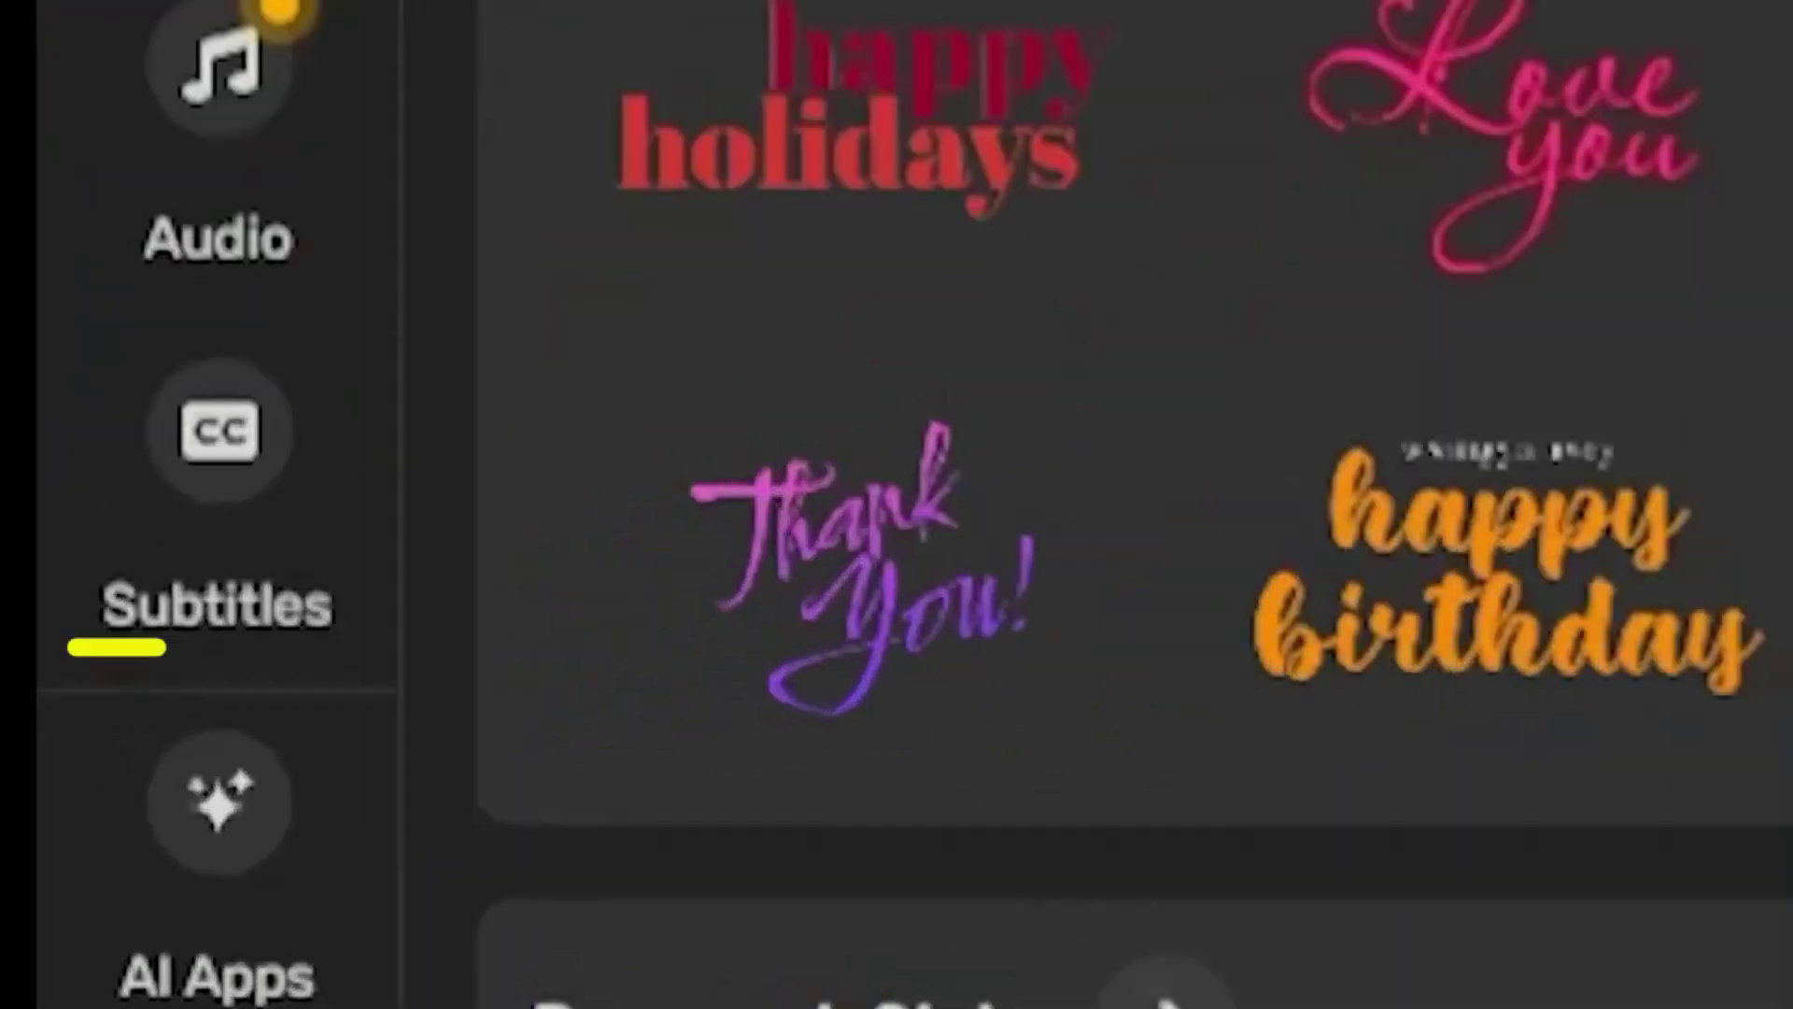
# Step: Apply the glowing 'Simplified' subtitle style preset and set Text Case to uppercase (AA)
pyautogui.click(219, 444)
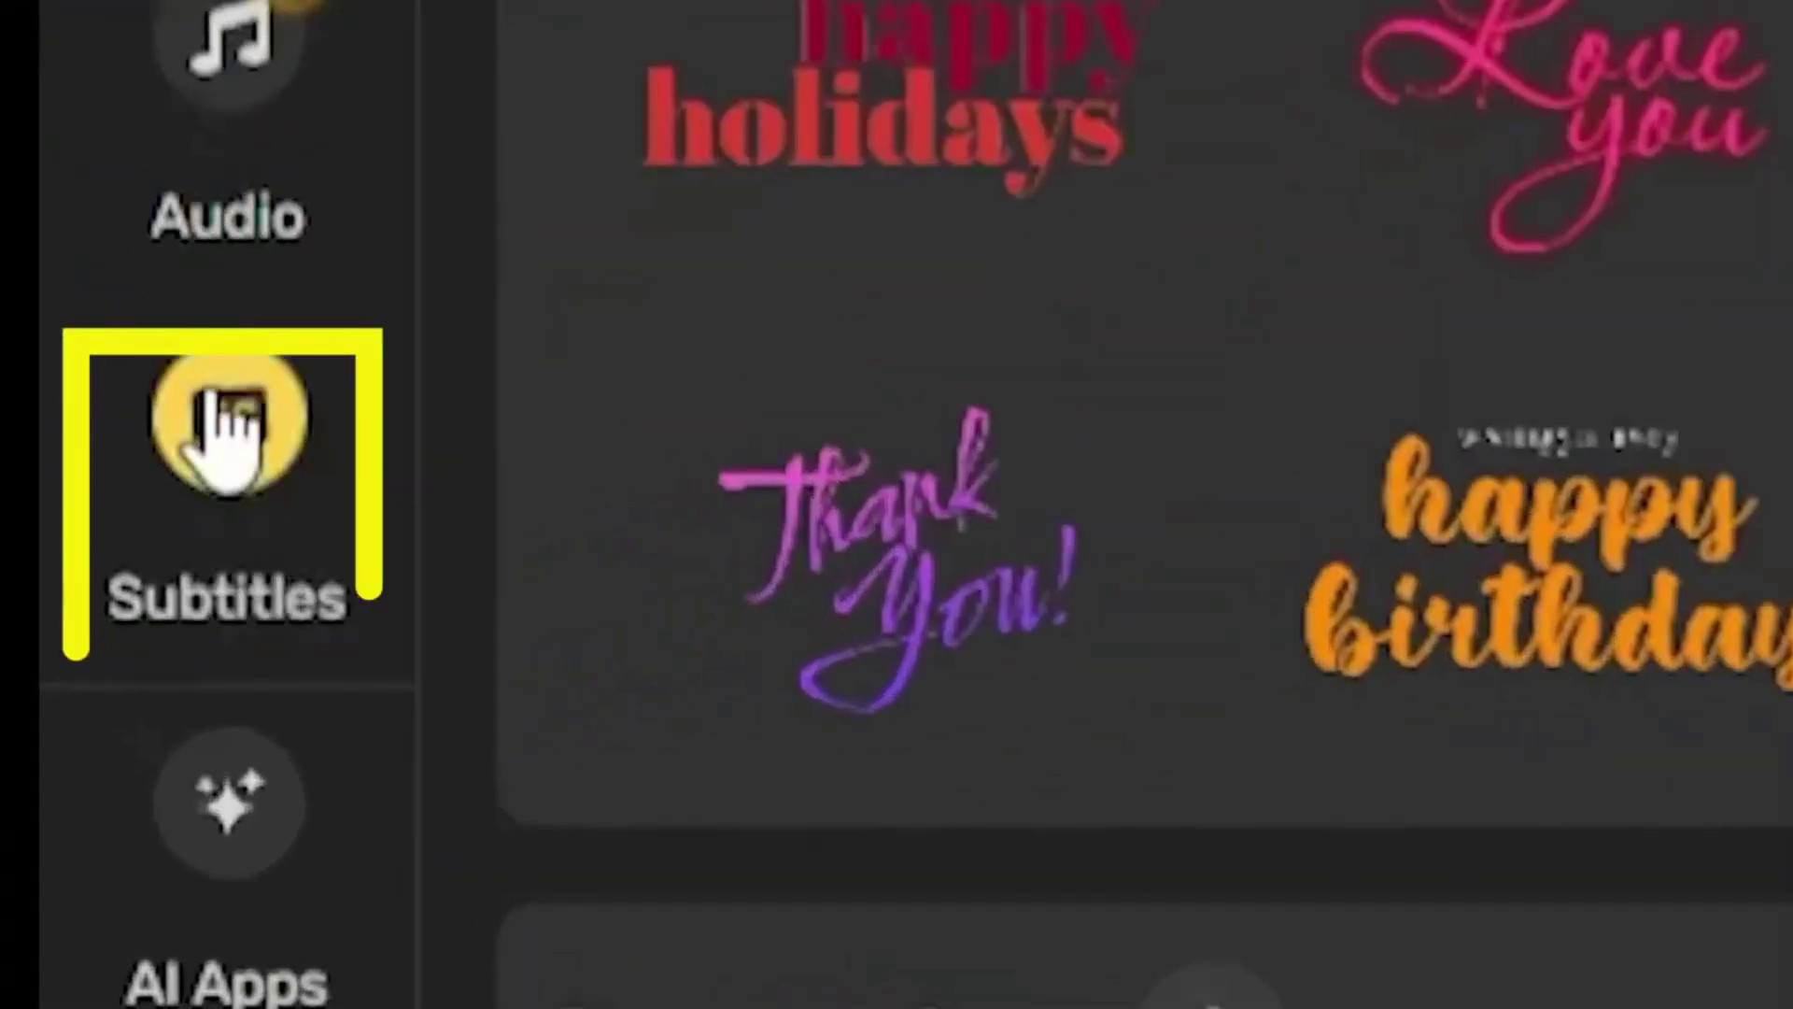
pyautogui.click(924, 252)
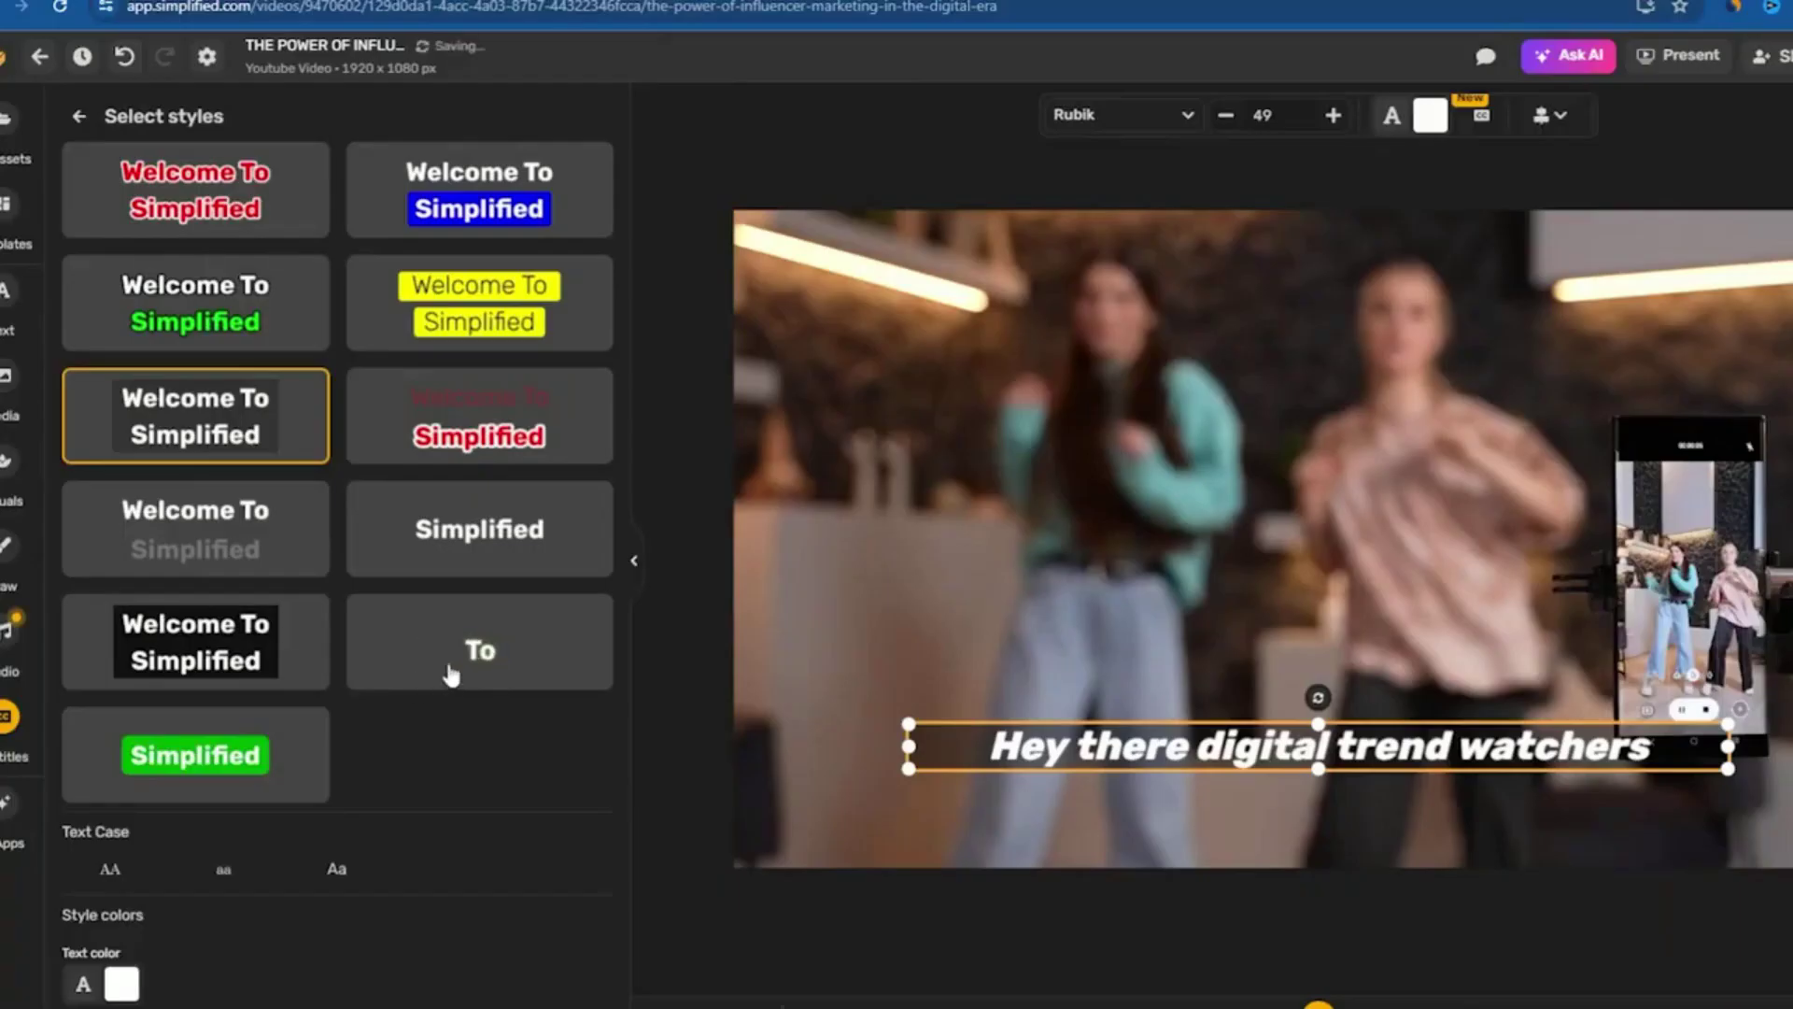
pyautogui.click(451, 672)
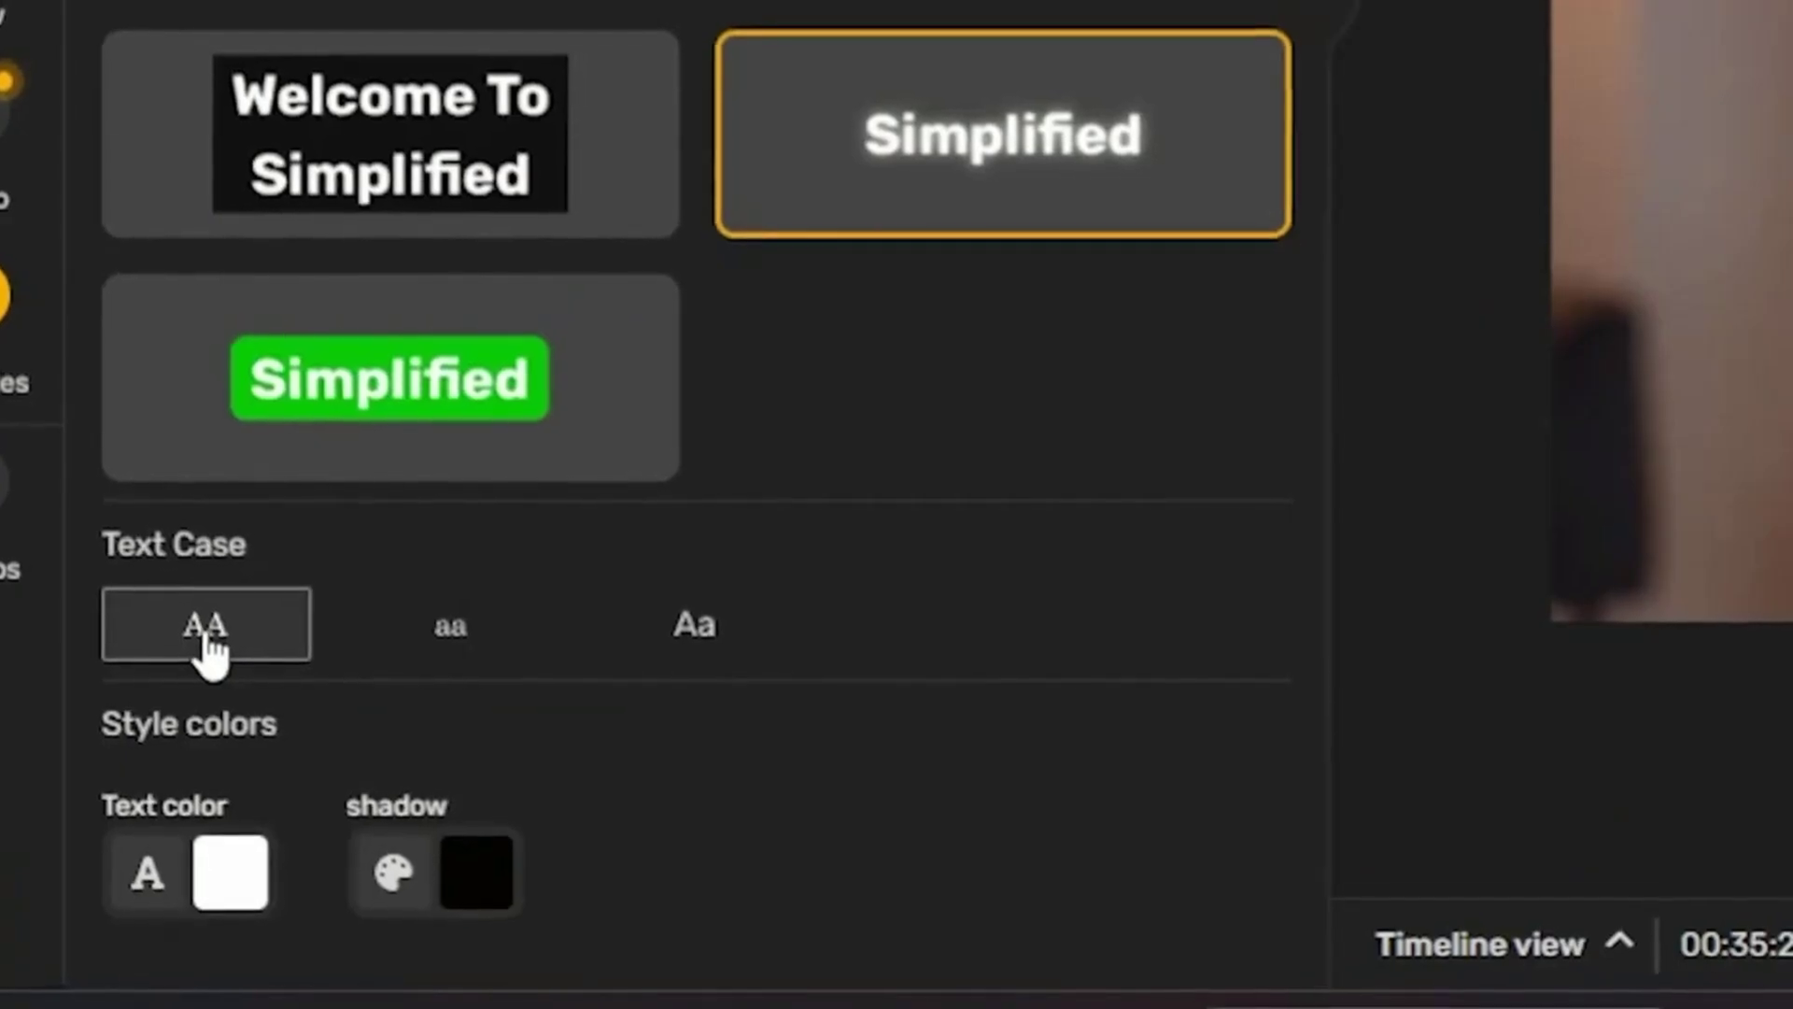
pyautogui.click(112, 874)
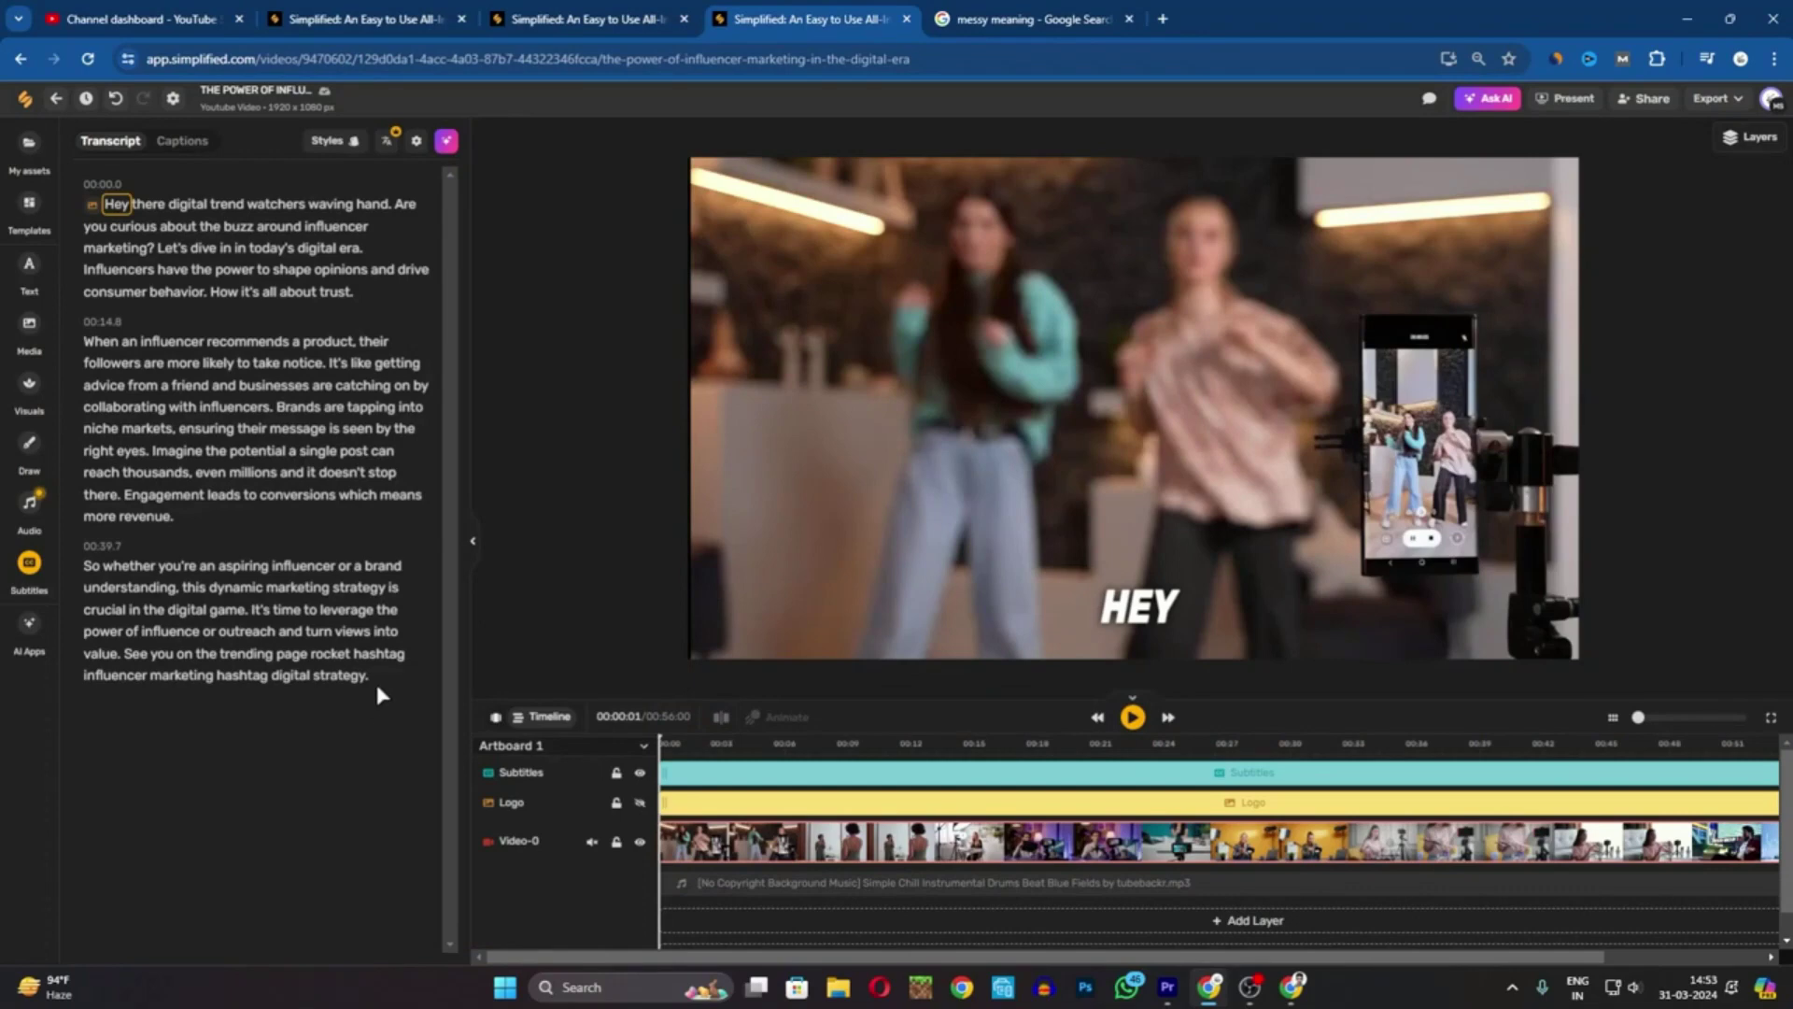
# Step: Select all the text in the Transcript panel for copying
pyautogui.moveTo(373, 680); pyautogui.dragTo(103, 208)
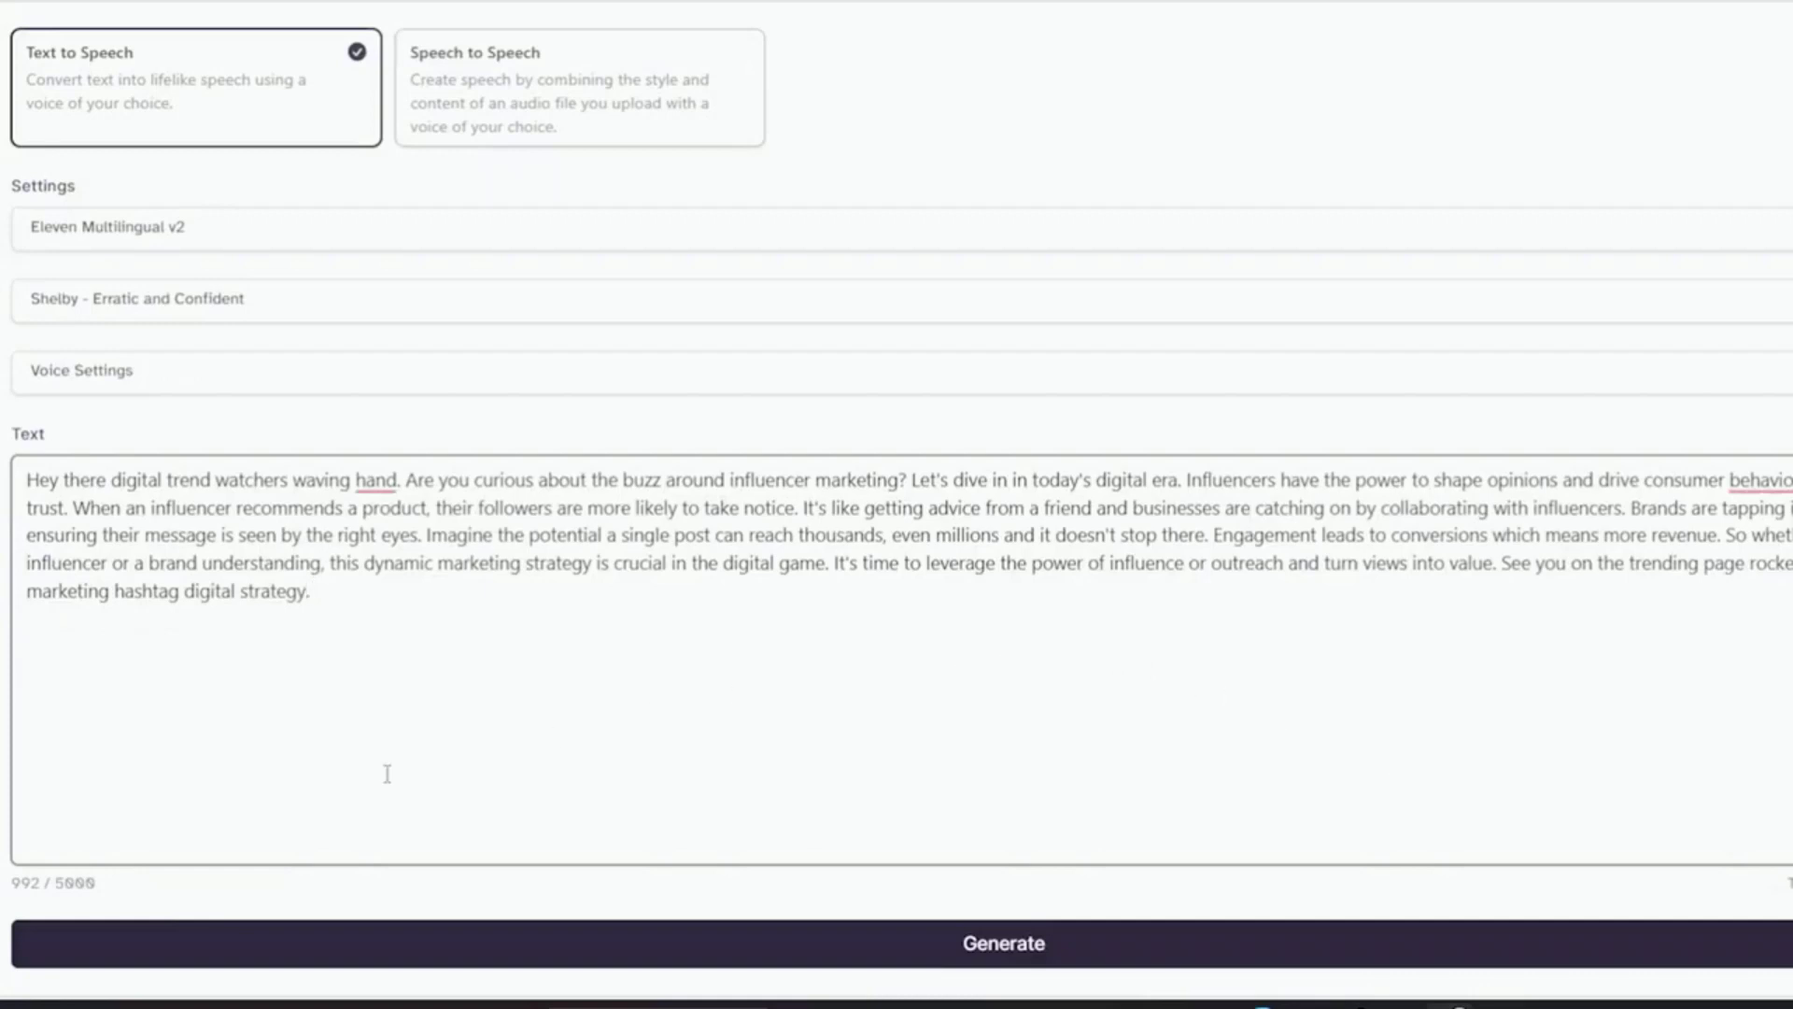
# Step: Generate the ElevenLabs voiceover from the pasted influencer-marketing script and download the MP3
pyautogui.click(1008, 944)
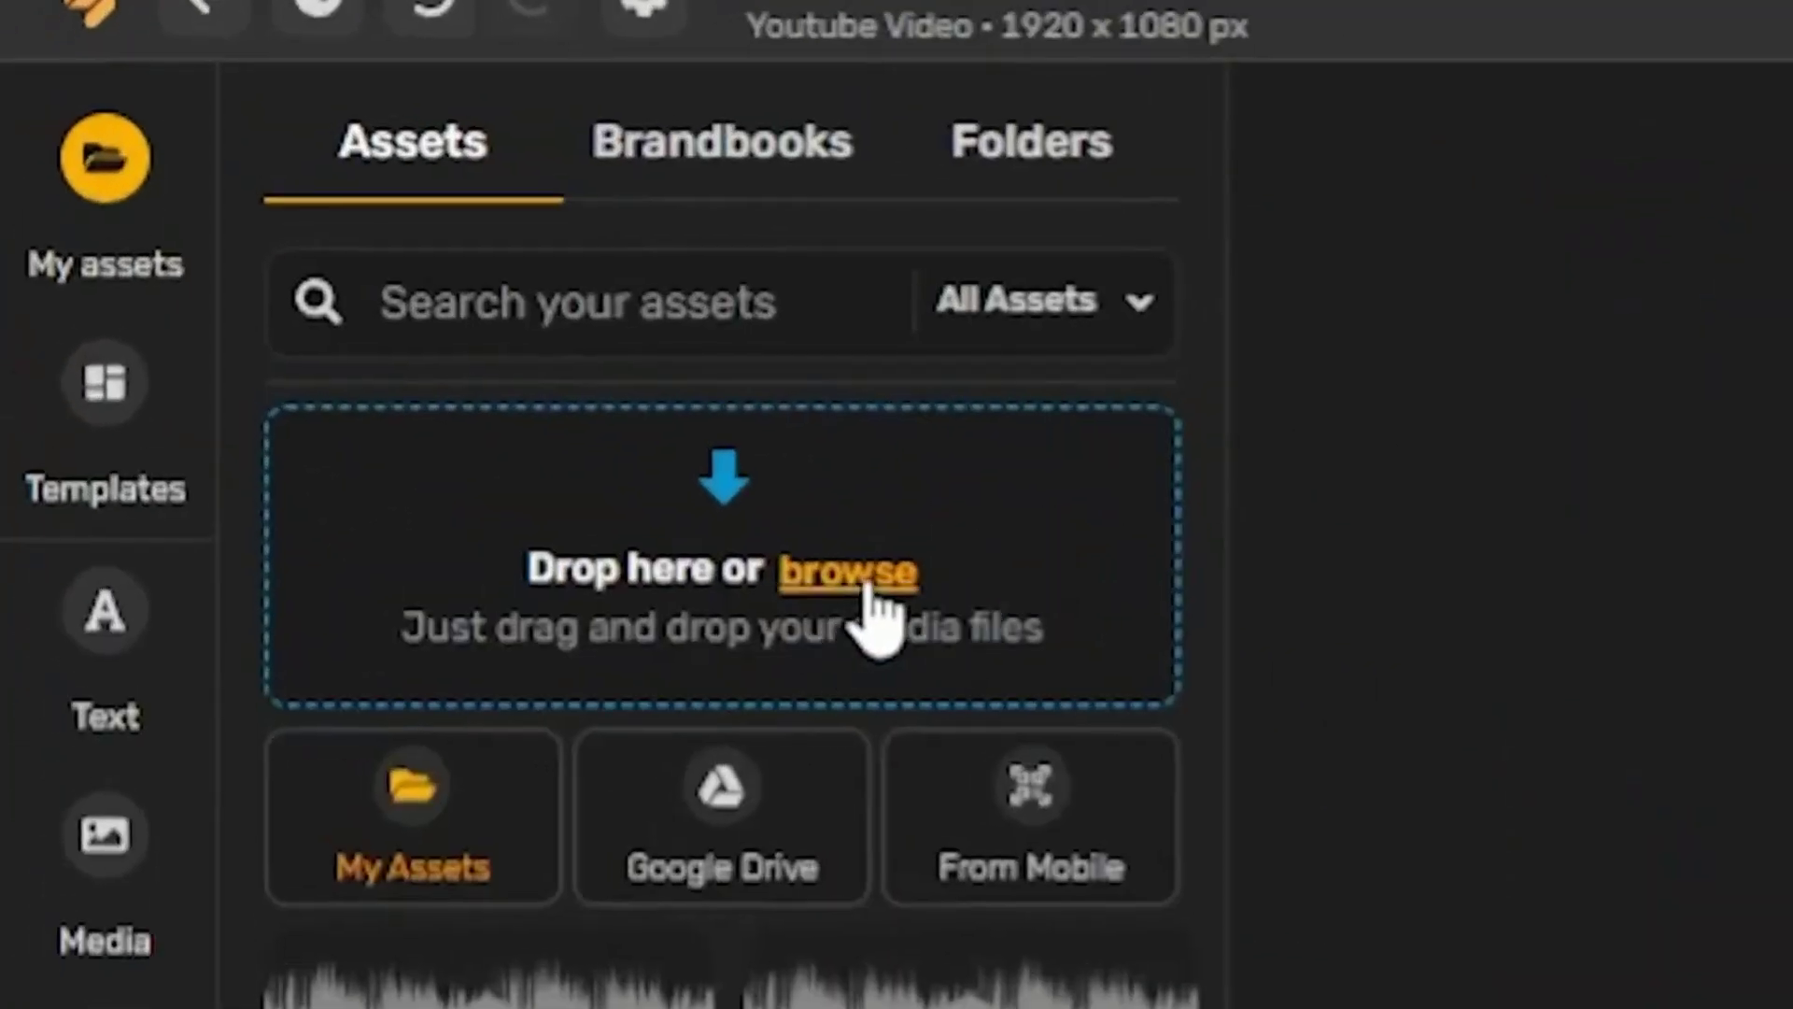
# Step: Upload the ElevenLabs voiceover MP3 as its own timeline audio track, then play the video to preview
pyautogui.moveTo(878, 612); pyautogui.dragTo(680, 632)
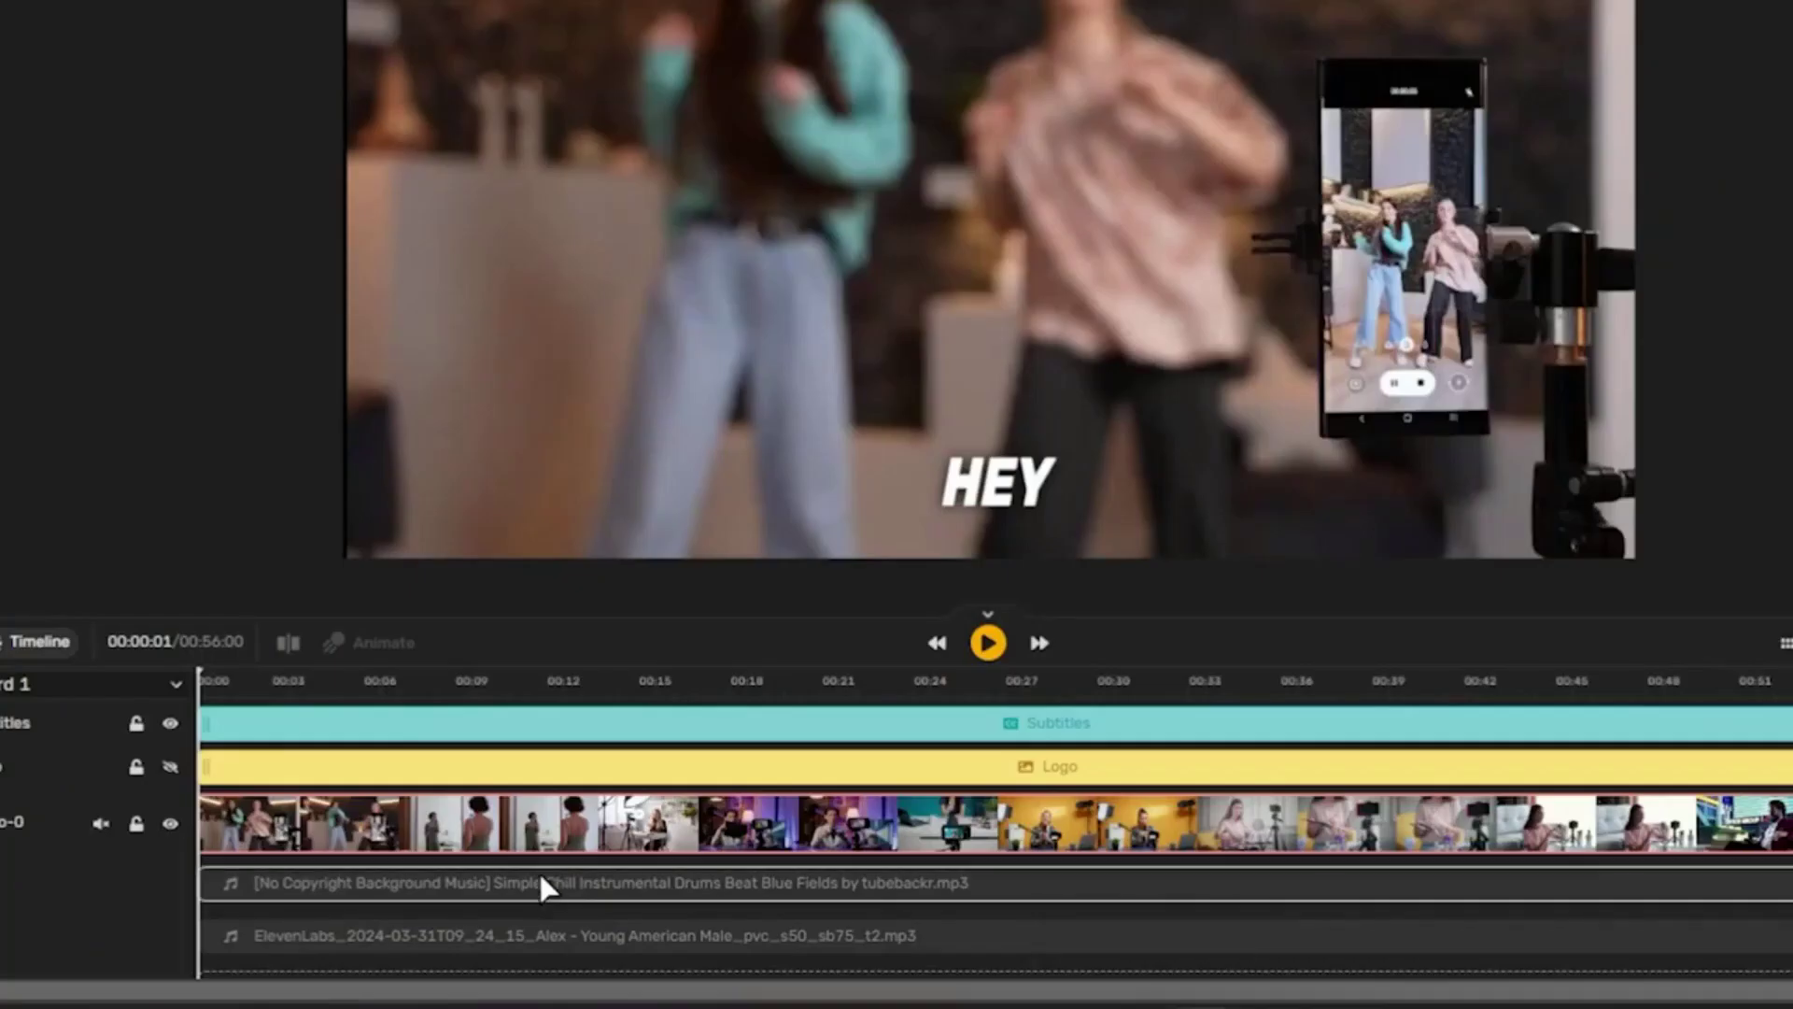
pyautogui.click(988, 643)
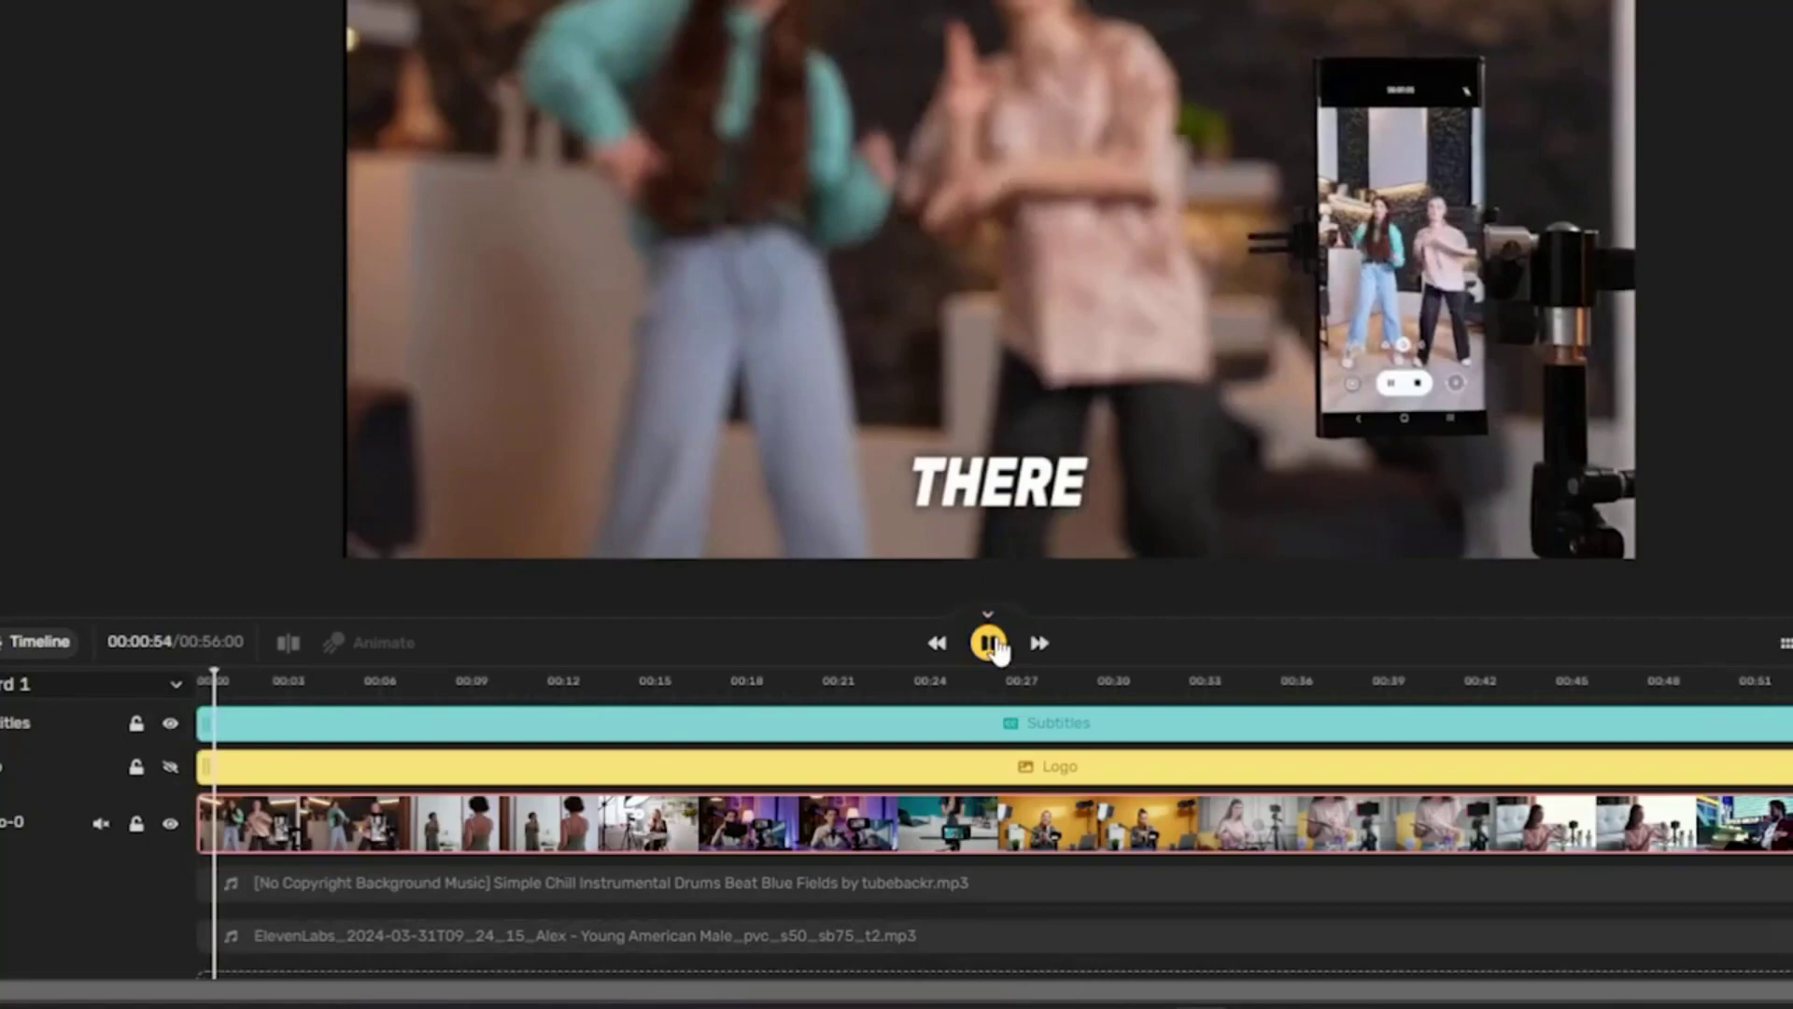